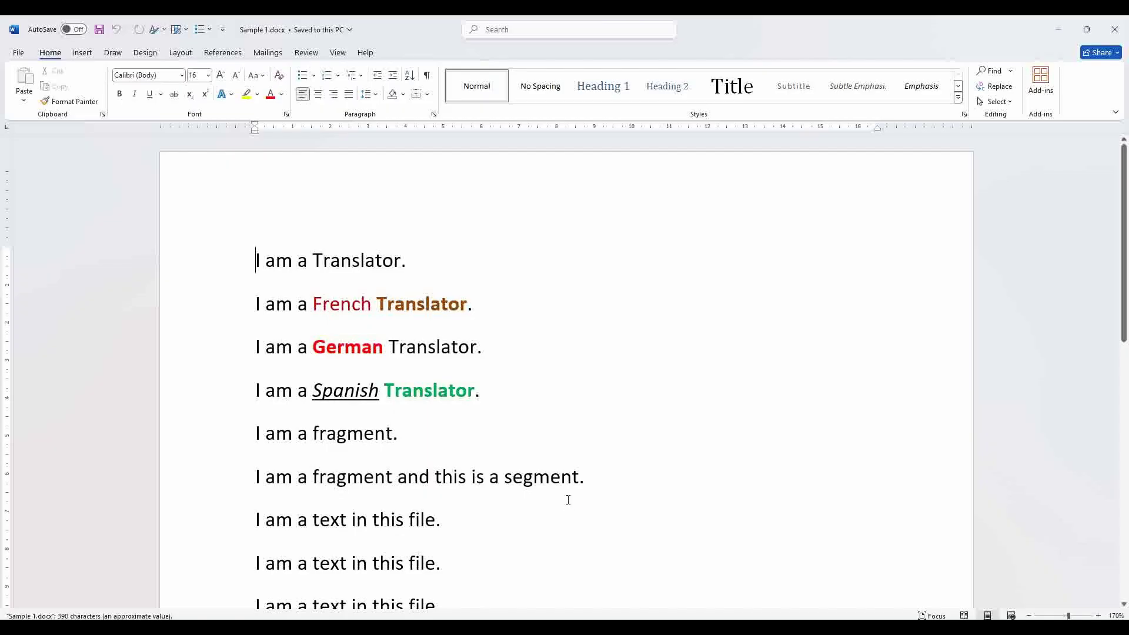
{"action": "scroll", "coordinate": [550, 498], "scroll_direction": "down", "scroll_amount": 15}
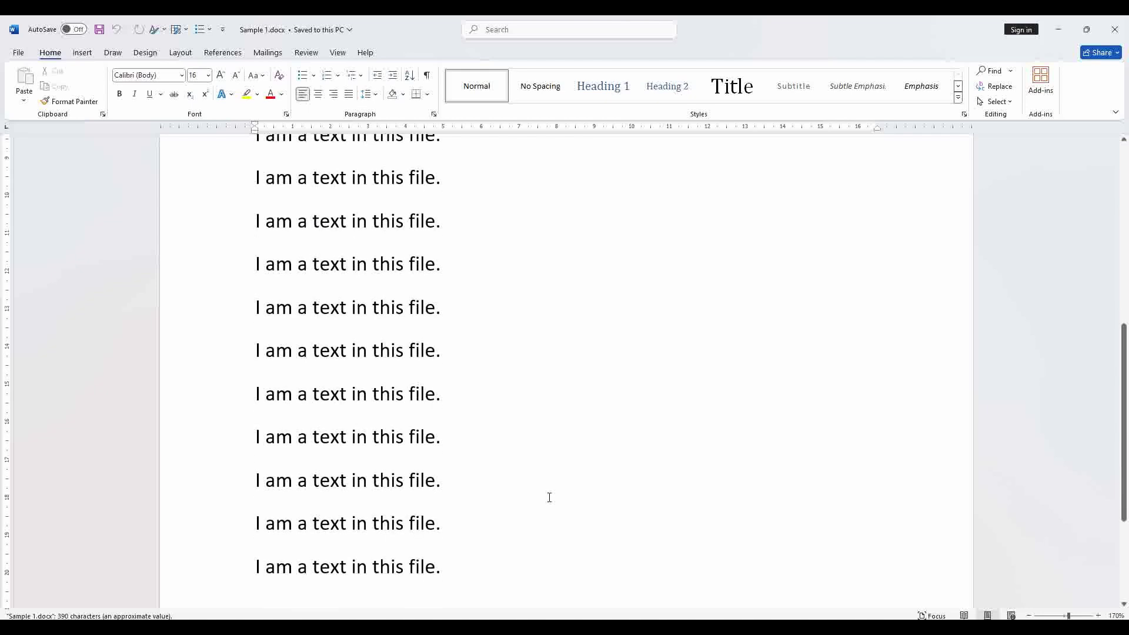
{"action": "scroll", "coordinate": [549, 498], "scroll_direction": "down", "scroll_amount": 1}
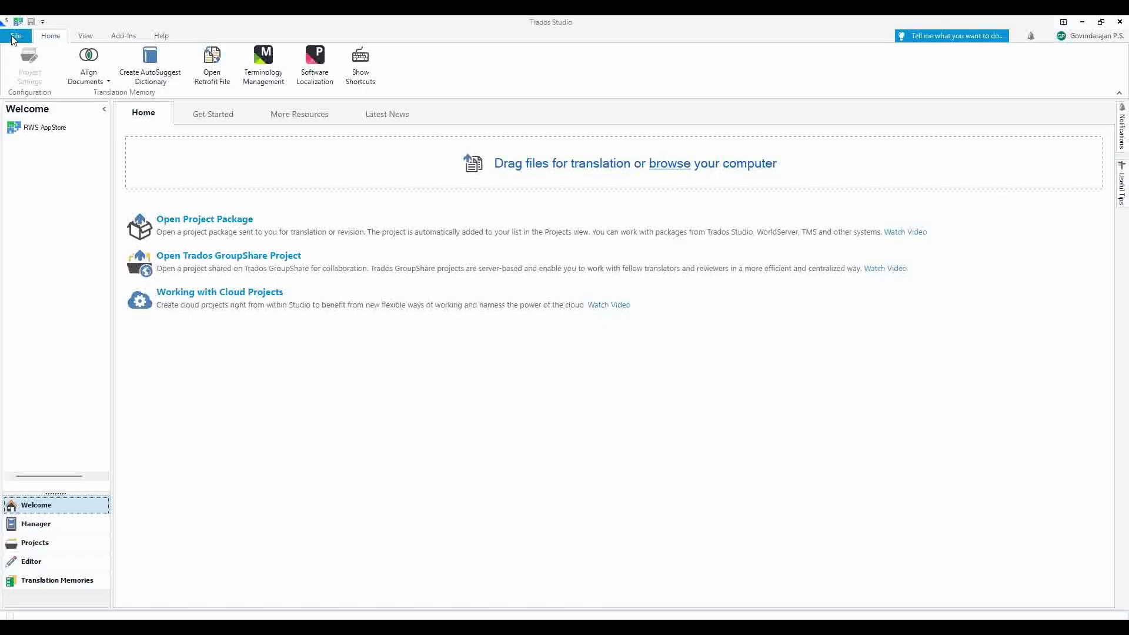
Start a new translation memory named "sample french to english TM" and store it in the Desktop\Trados webinar\Files folder
{"action": "left_click", "coordinate": [15, 37]}
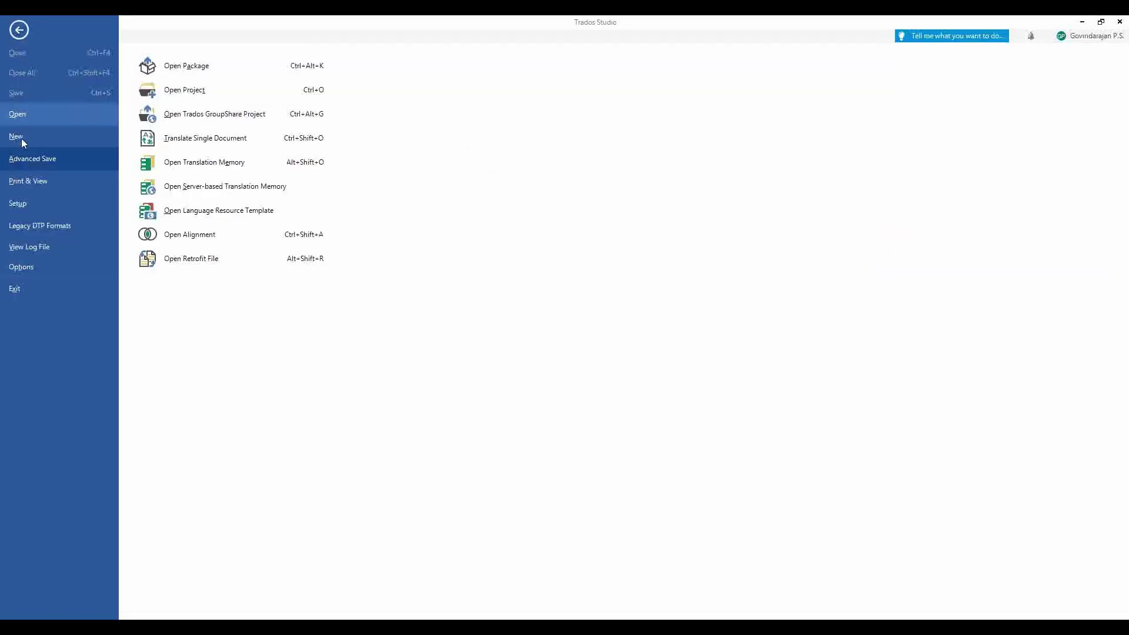
{"action": "left_click", "coordinate": [55, 135]}
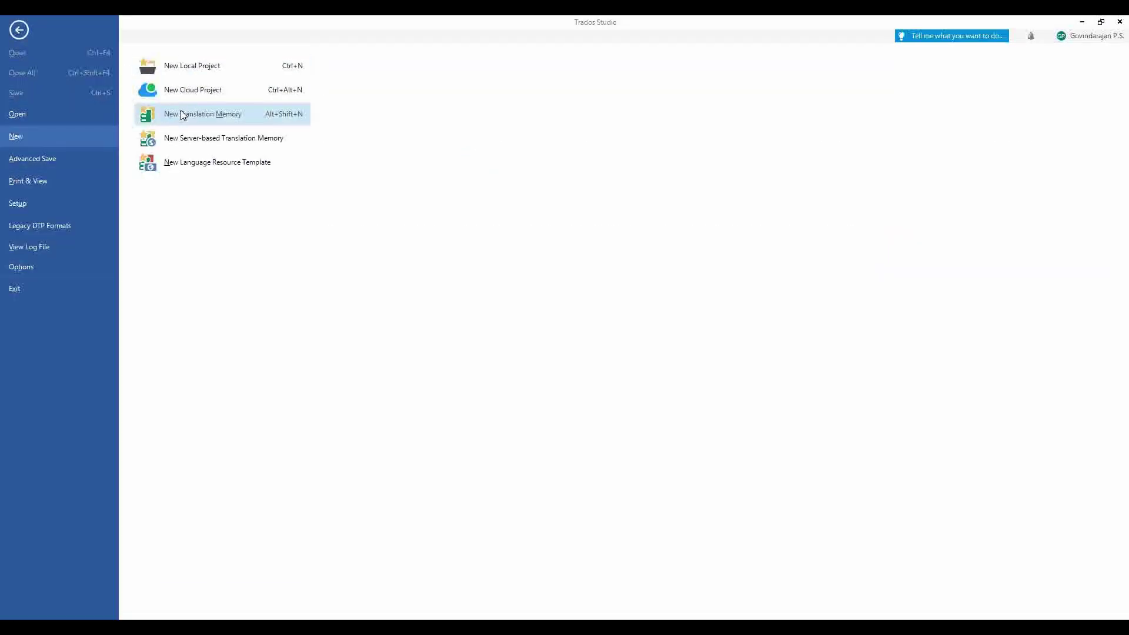
{"action": "left_click", "coordinate": [206, 116]}
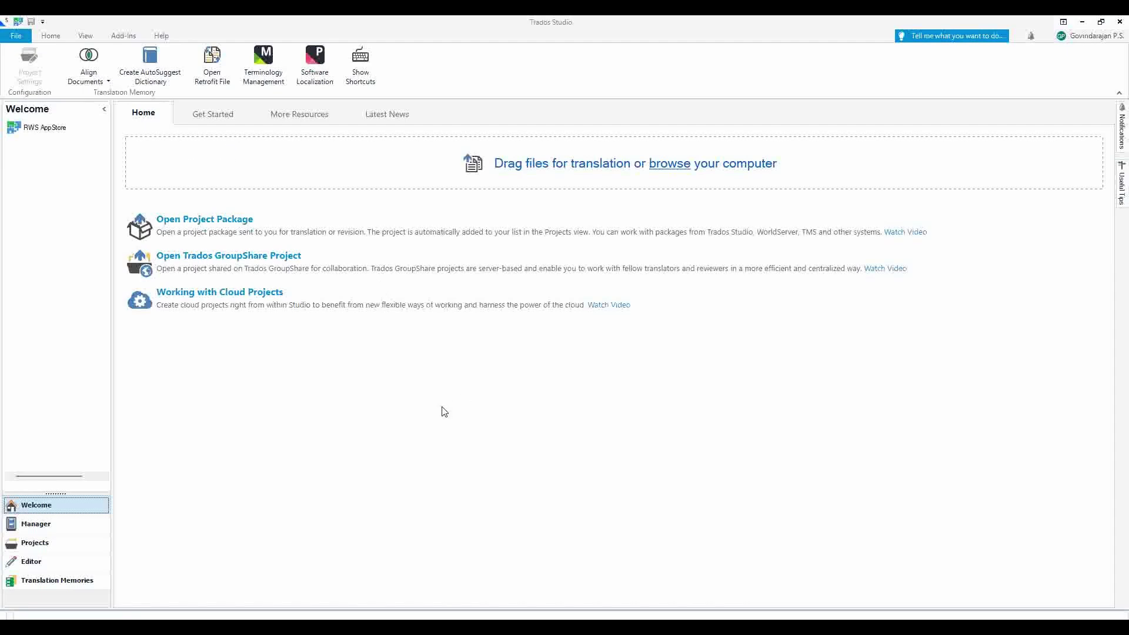
{"action": "type", "text": "french to"}
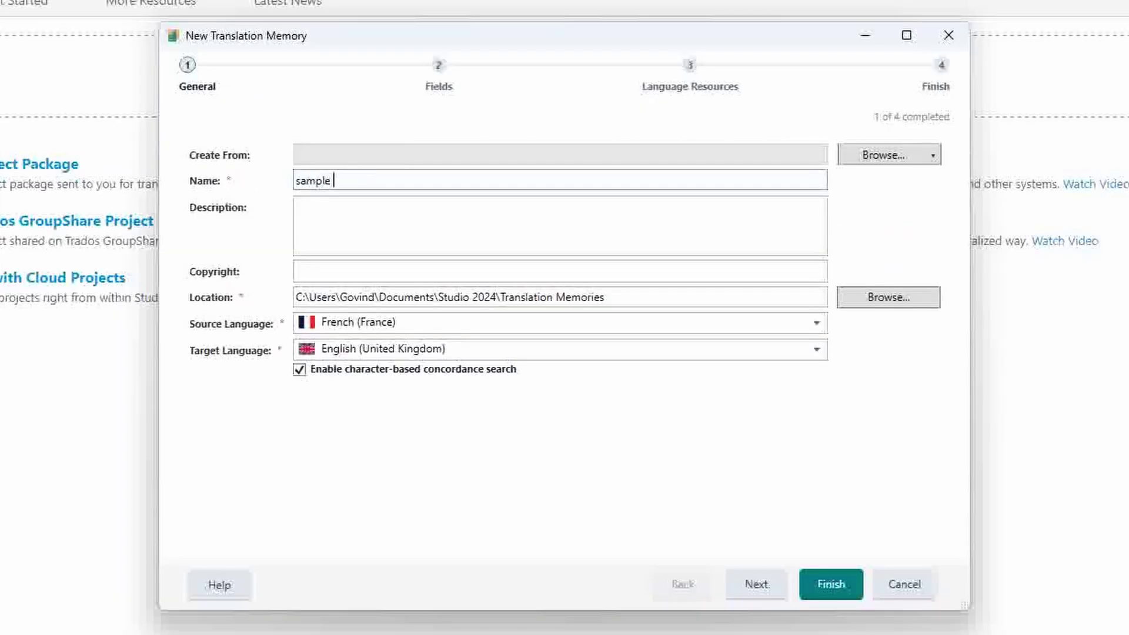
{"action": "type", "text": " english TM"}
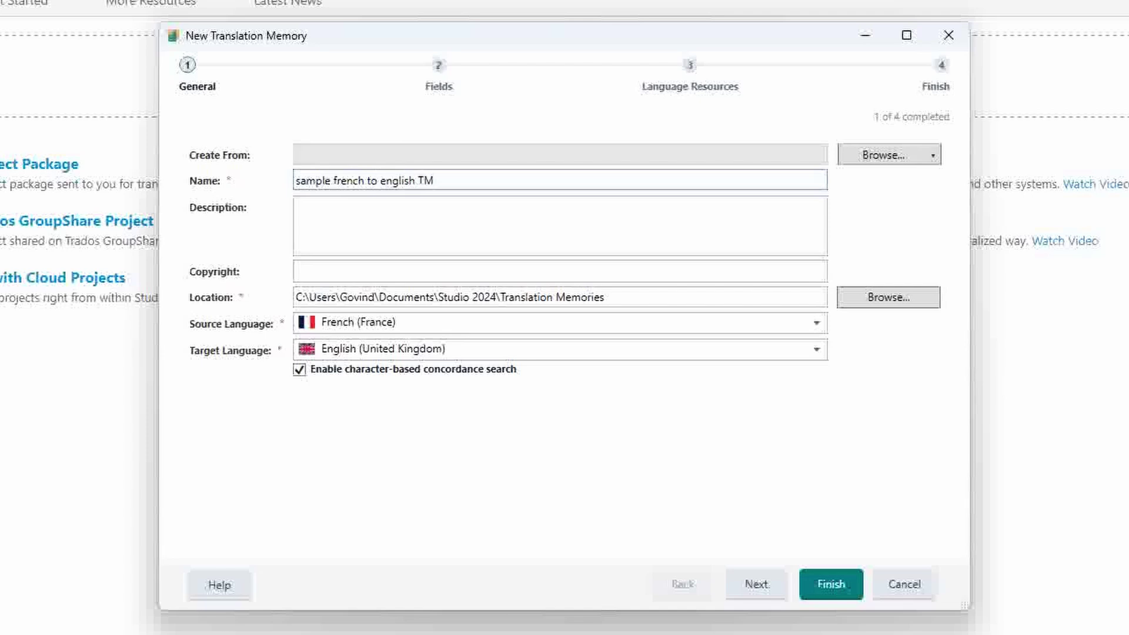
{"action": "left_click", "coordinate": [871, 302]}
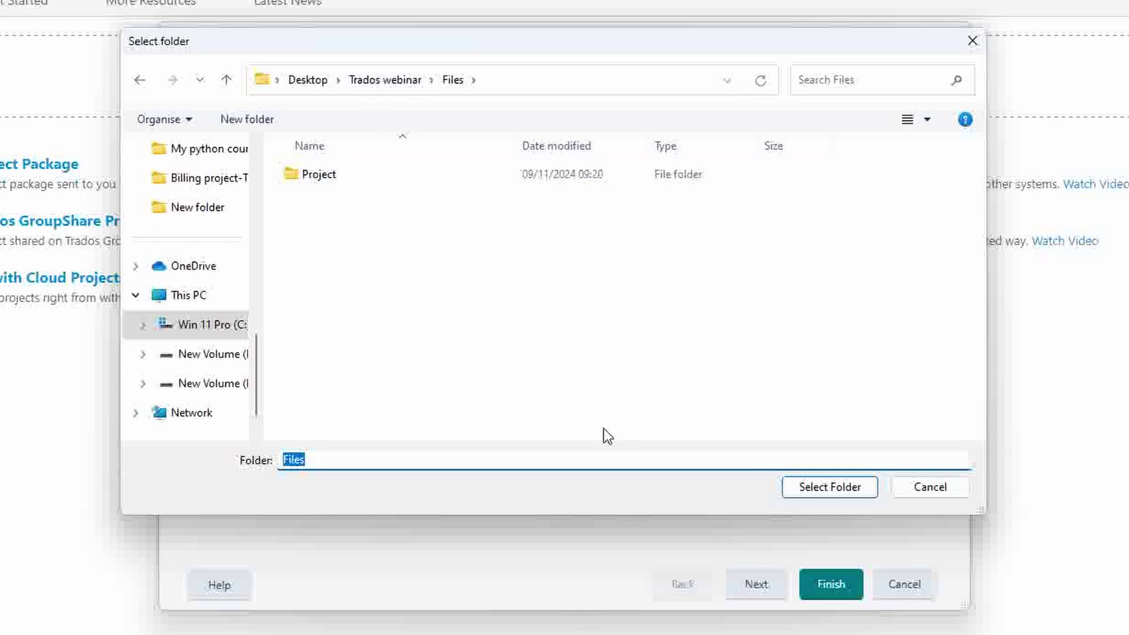
{"action": "left_click", "coordinate": [832, 487]}
Set the source language to English (United Kingdom) and the target to French (France), and create the translation memory with default fields and language resources
{"action": "left_click", "coordinate": [386, 322]}
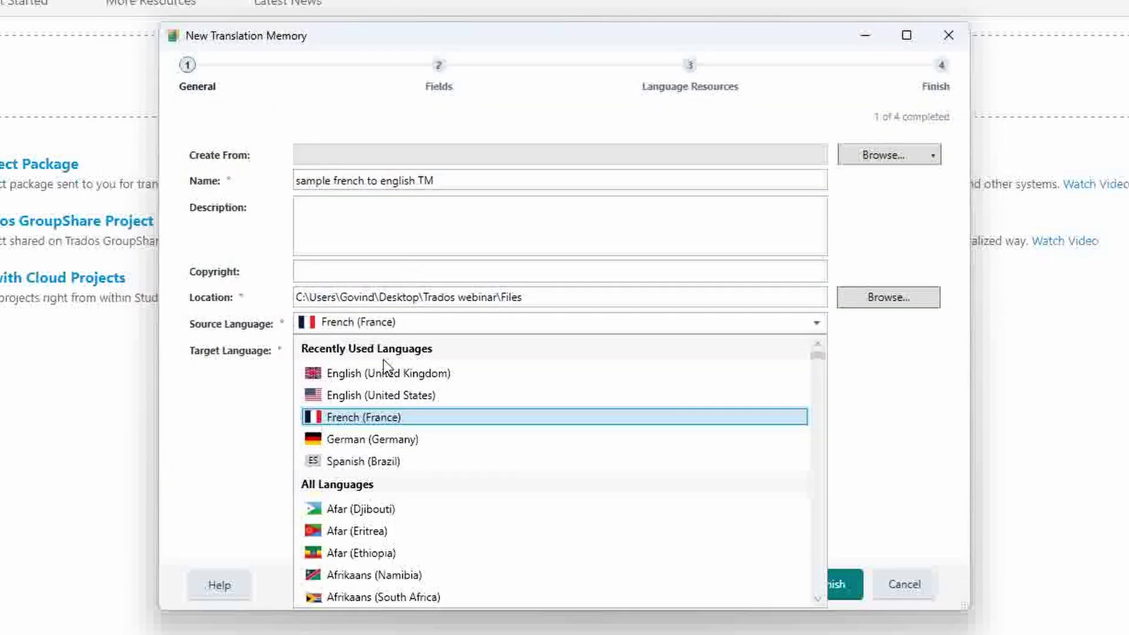
{"action": "left_click", "coordinate": [403, 374]}
{"action": "left_click", "coordinate": [395, 348]}
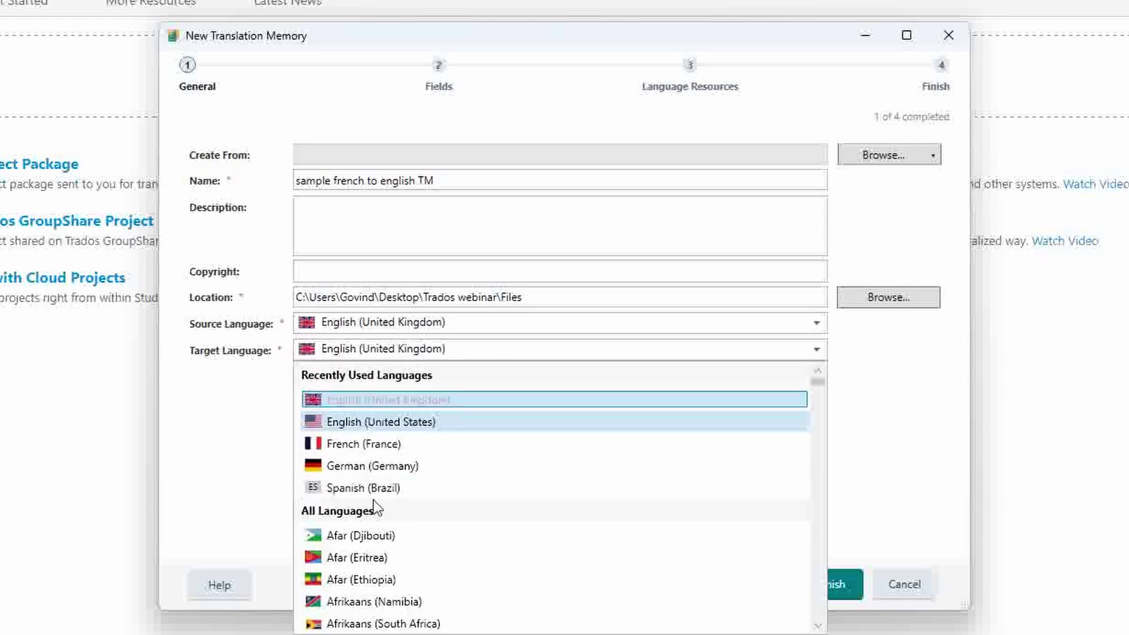
{"action": "left_click", "coordinate": [351, 446]}
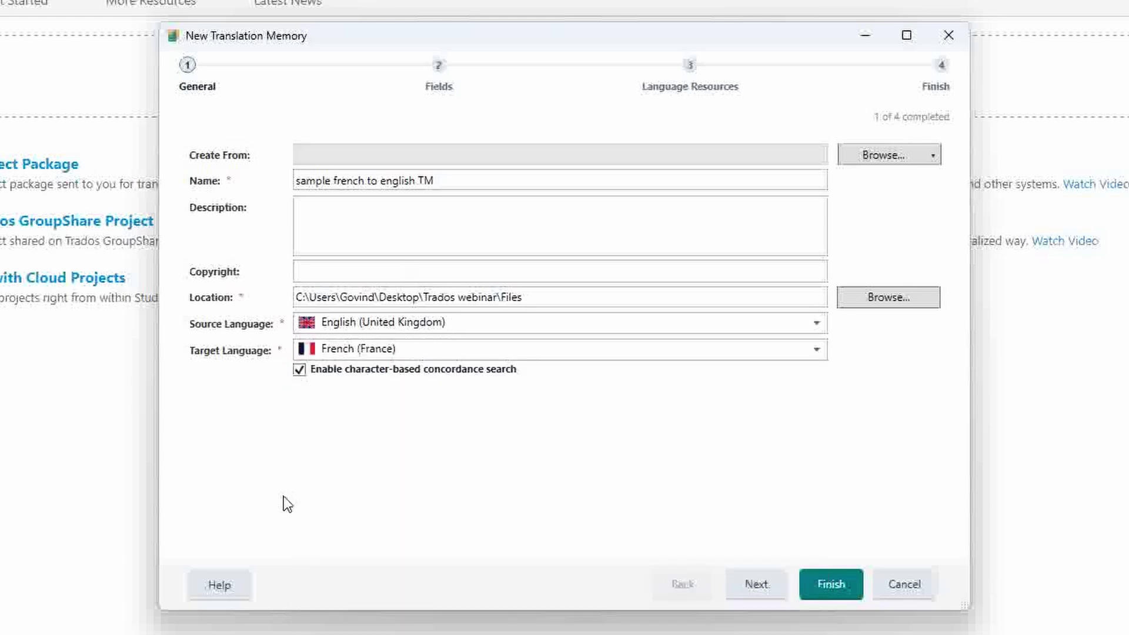
{"action": "left_click", "coordinate": [761, 593]}
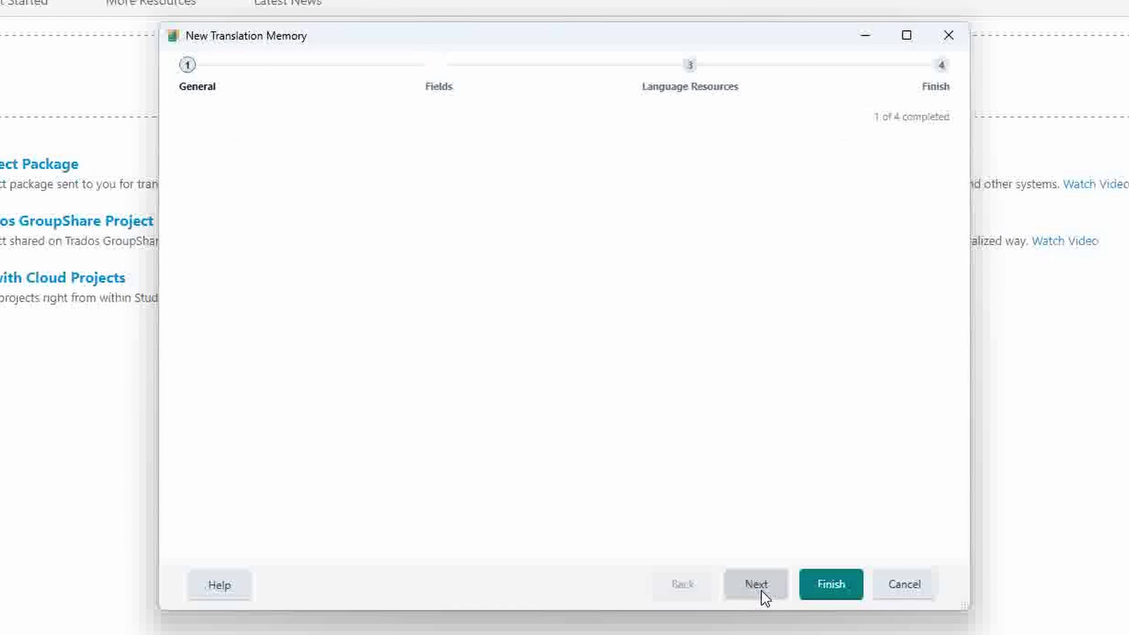
{"action": "left_click", "coordinate": [761, 591]}
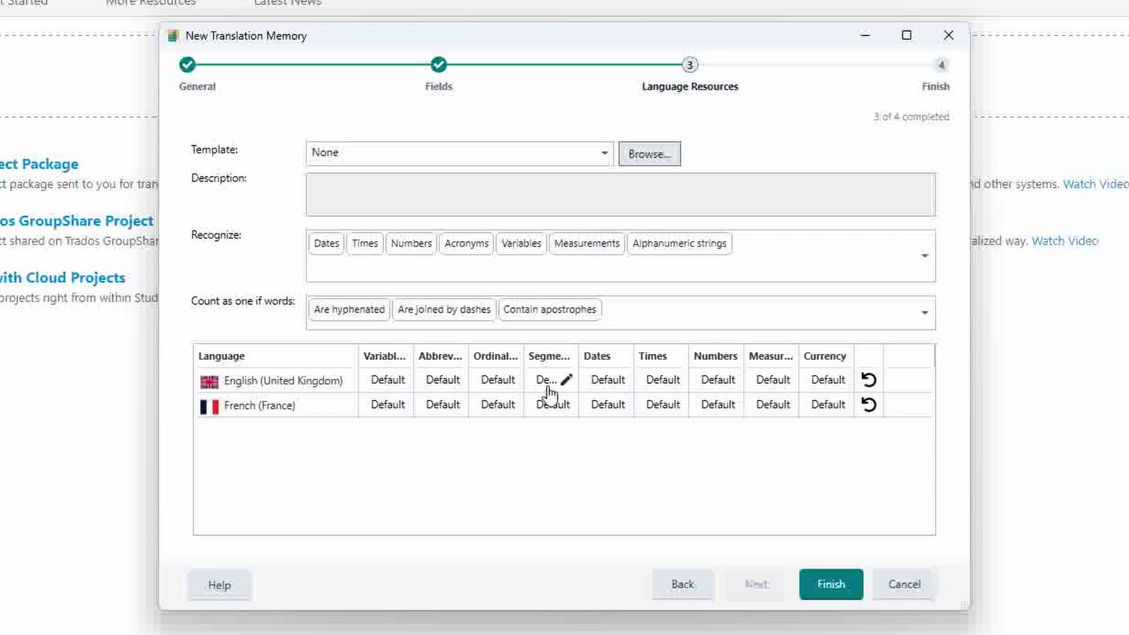
{"action": "left_click", "coordinate": [809, 575]}
{"action": "left_click", "coordinate": [810, 579]}
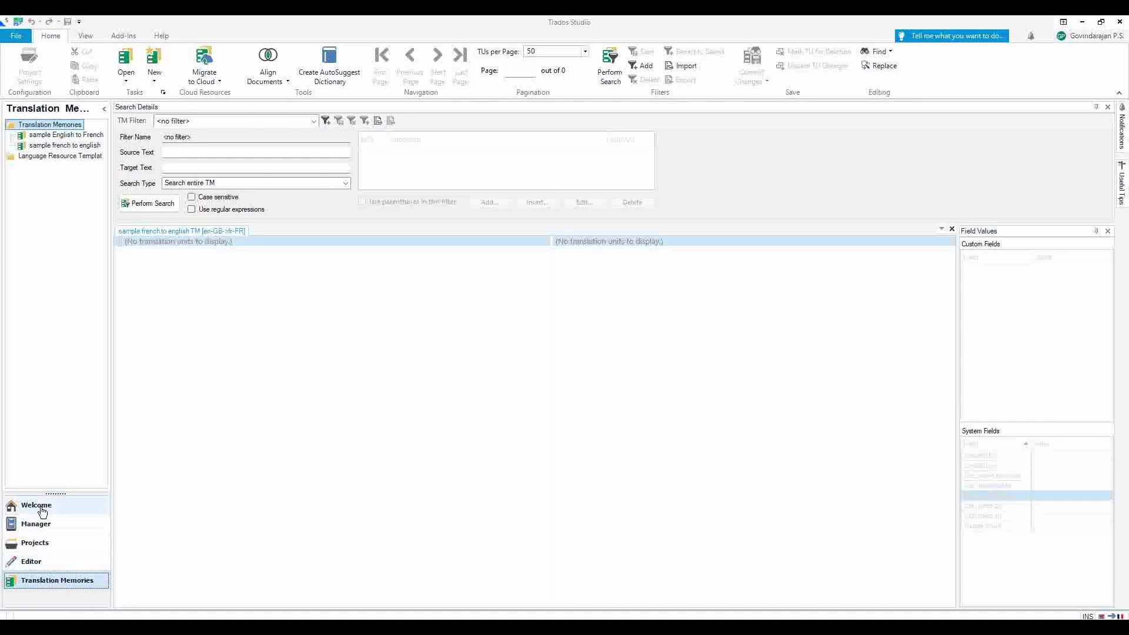
{"action": "left_click_drag", "start_coordinate": [196, 242], "coordinate": [311, 244]}
{"action": "left_click_drag", "start_coordinate": [621, 243], "coordinate": [687, 245]}
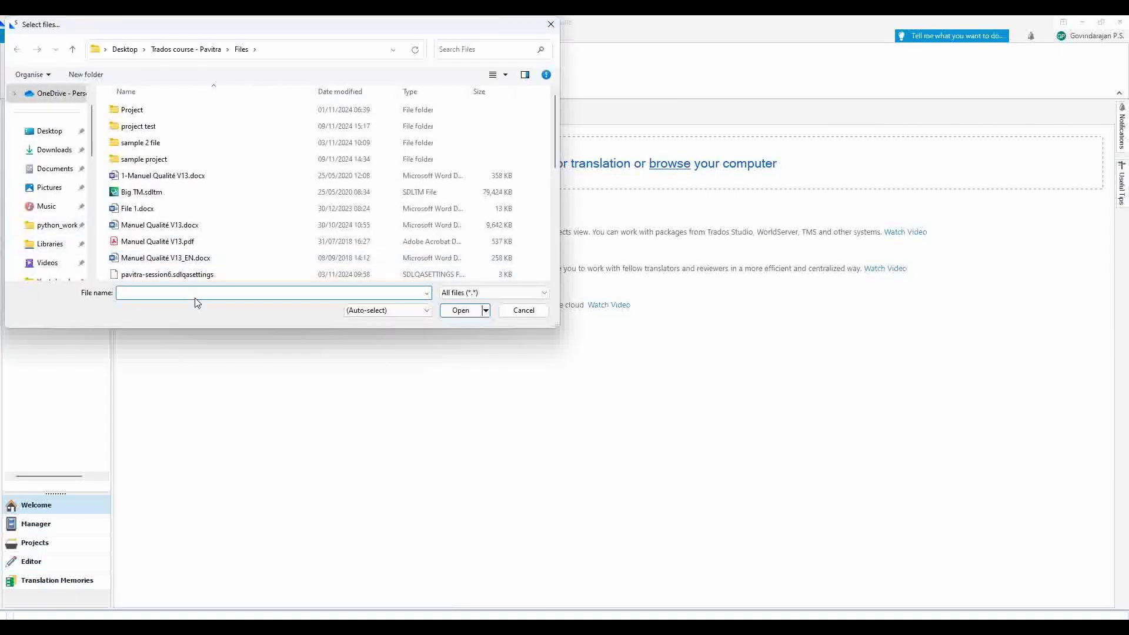
Choose Sample 1.docx from the Trados webinar\Files folder for translation and start a new local project with it
{"action": "key", "text": "ctrl+v"}
{"action": "key", "text": "Return"}
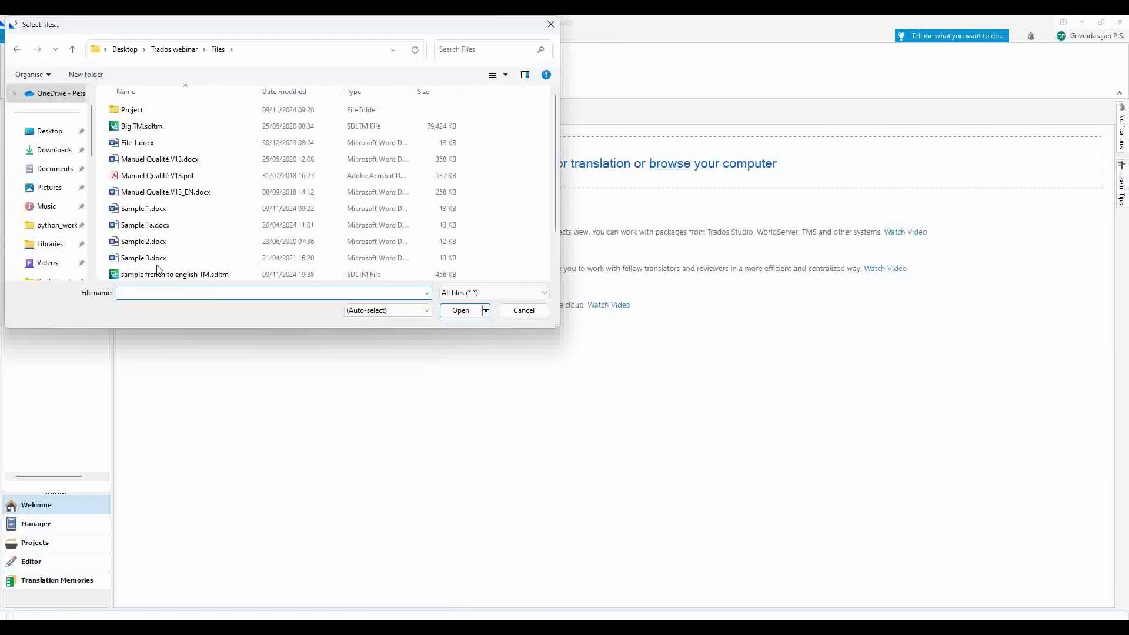
{"action": "left_click", "coordinate": [141, 212]}
{"action": "left_click", "coordinate": [460, 311]}
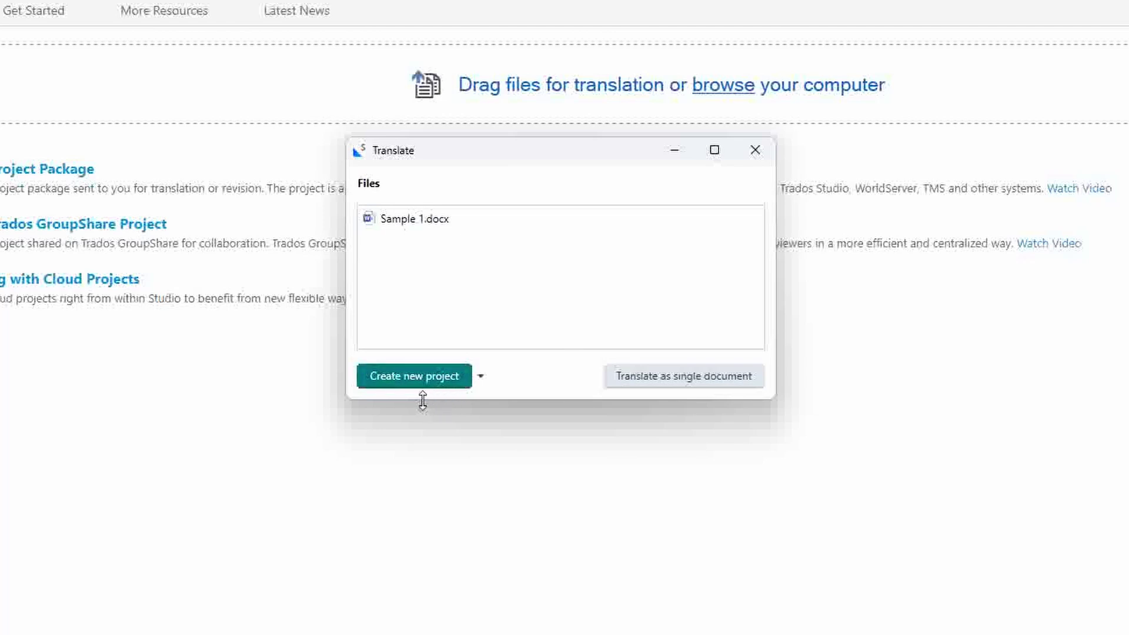
{"action": "left_click", "coordinate": [481, 377]}
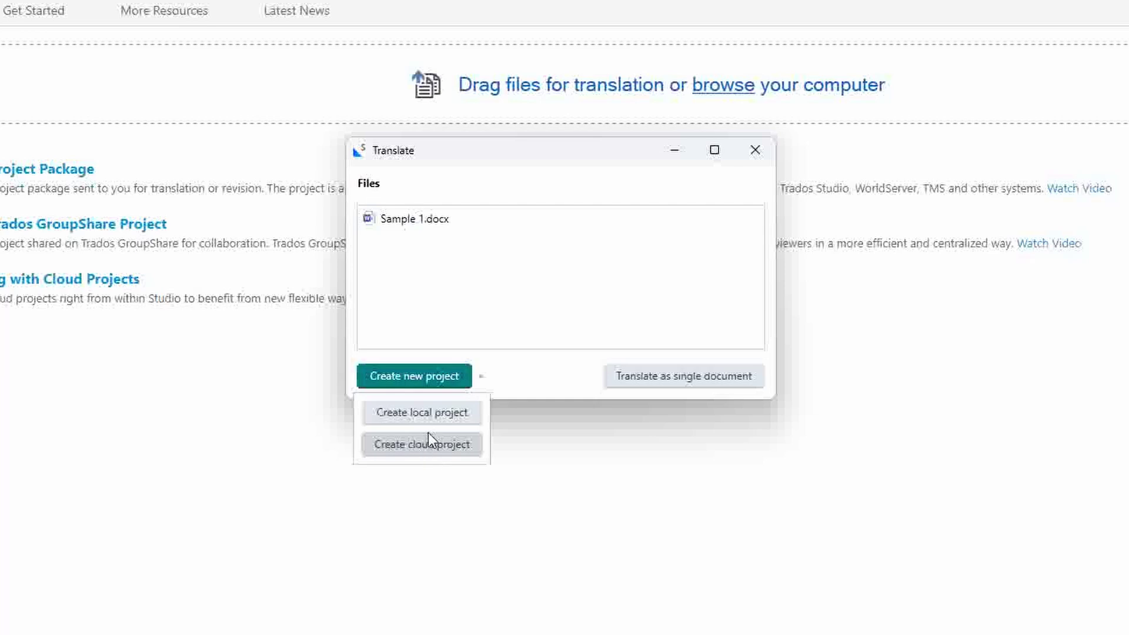
{"action": "left_click", "coordinate": [421, 409]}
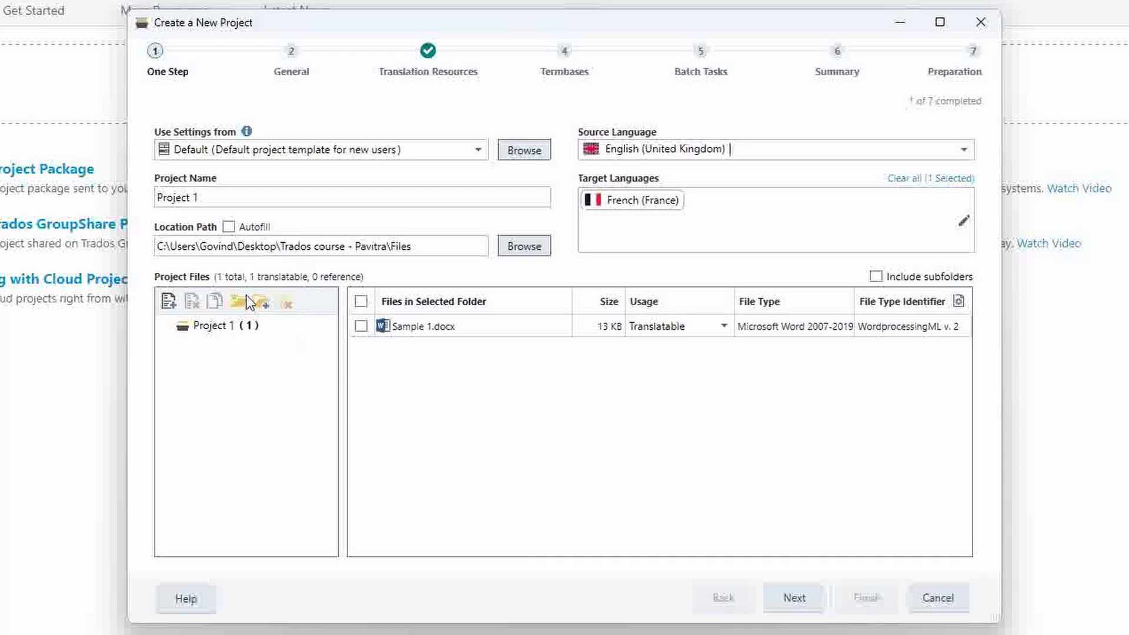
Name the project "sampe project" and set its location to the Desktop\Trados webinar\Files\Project folder
{"action": "left_click", "coordinate": [220, 198]}
{"action": "key", "text": "ctrl+a"}
{"action": "type", "text": "sampe "}
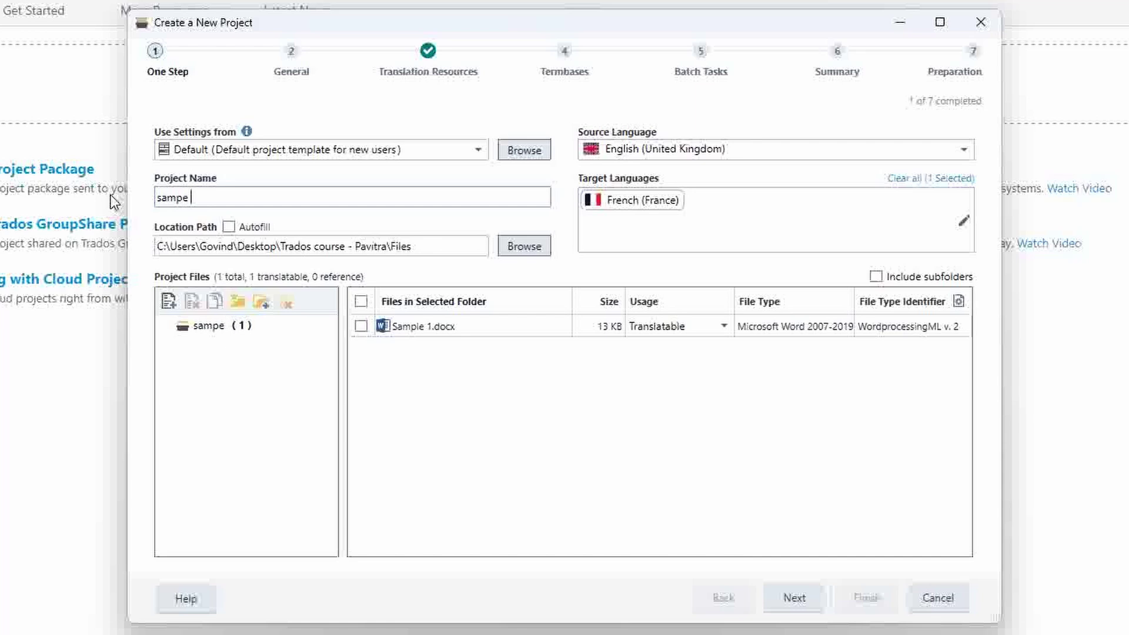
{"action": "type", "text": "project"}
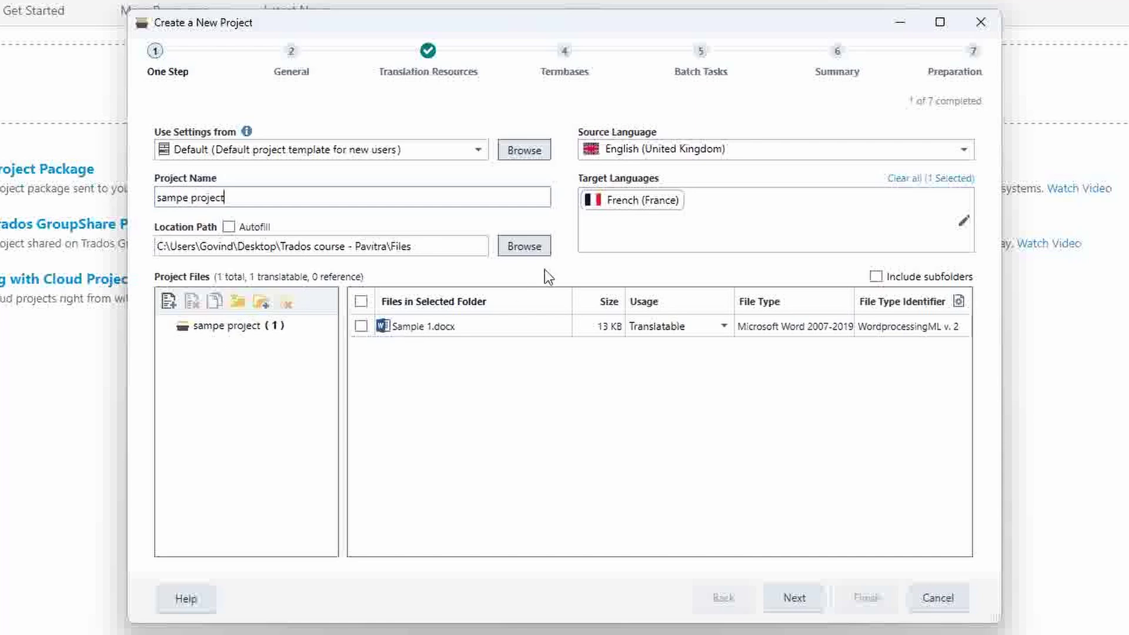
{"action": "left_click", "coordinate": [531, 245]}
{"action": "type", "text": "C:\\Users\\Govind\\Desktop\\Trados webinar\\Files"}
{"action": "key", "text": "Return"}
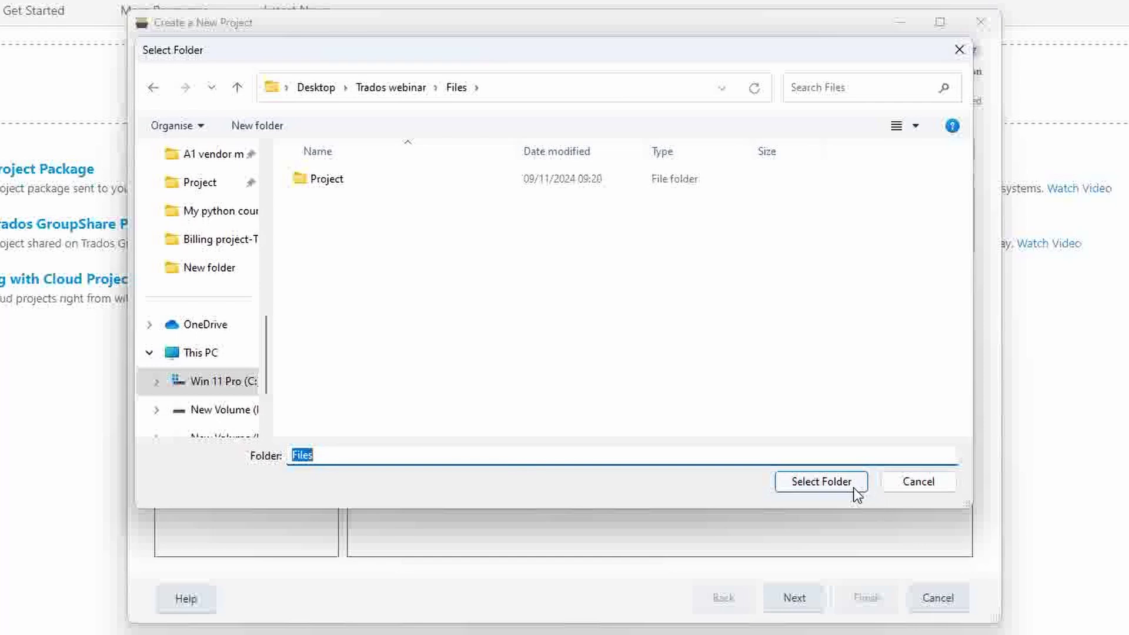
{"action": "double_click", "coordinate": [324, 181]}
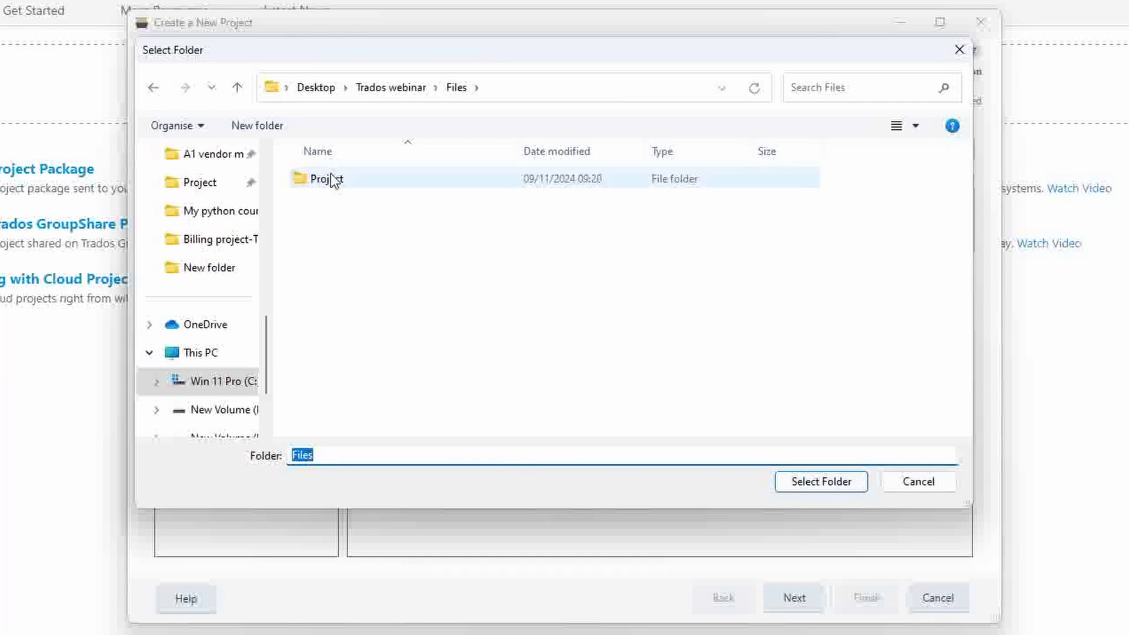
{"action": "left_click", "coordinate": [820, 481]}
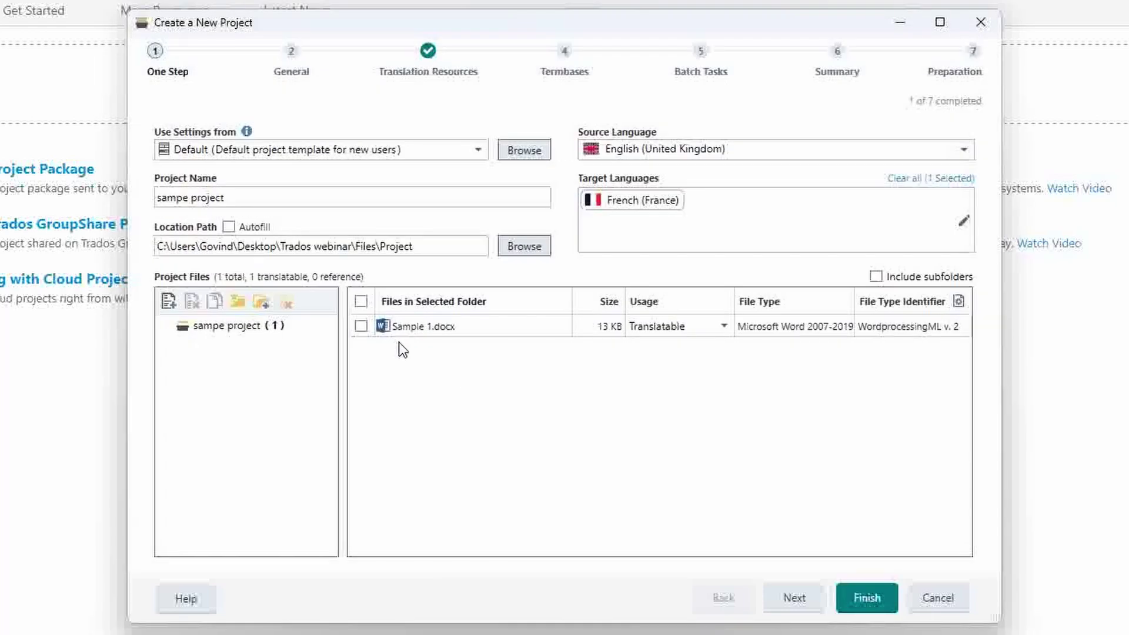
Add Sample 2.docx from the Trados webinar\Files folder to the project files
{"action": "left_click", "coordinate": [168, 304]}
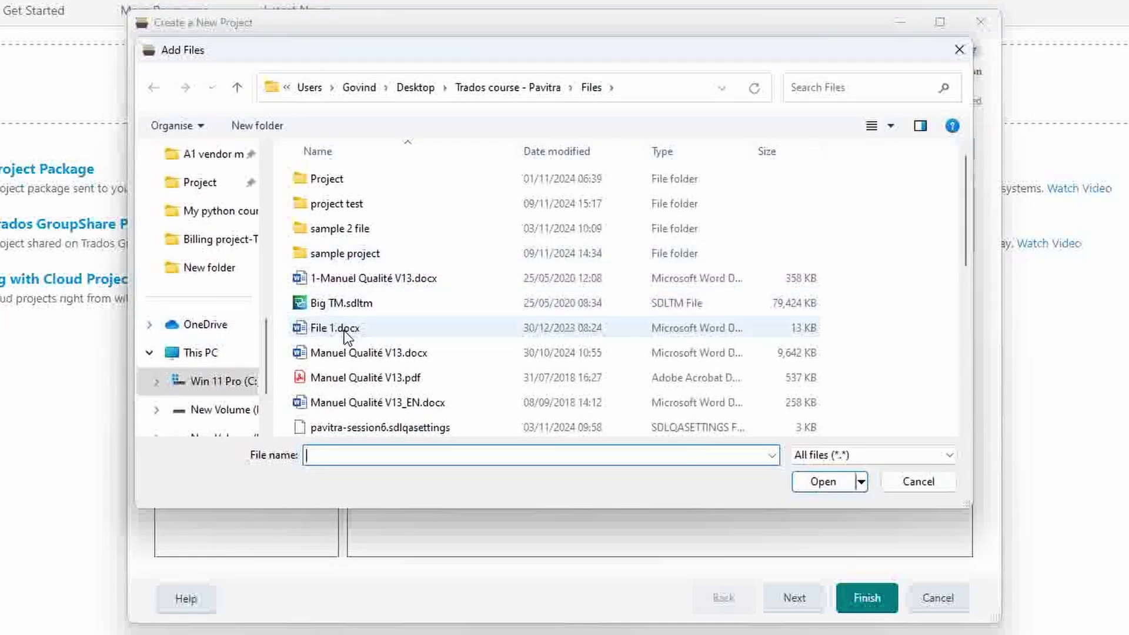
{"action": "type", "text": "C:\\Users\\Govind\\Desktop\\Trados webinar\\Files"}
{"action": "key", "text": "Return"}
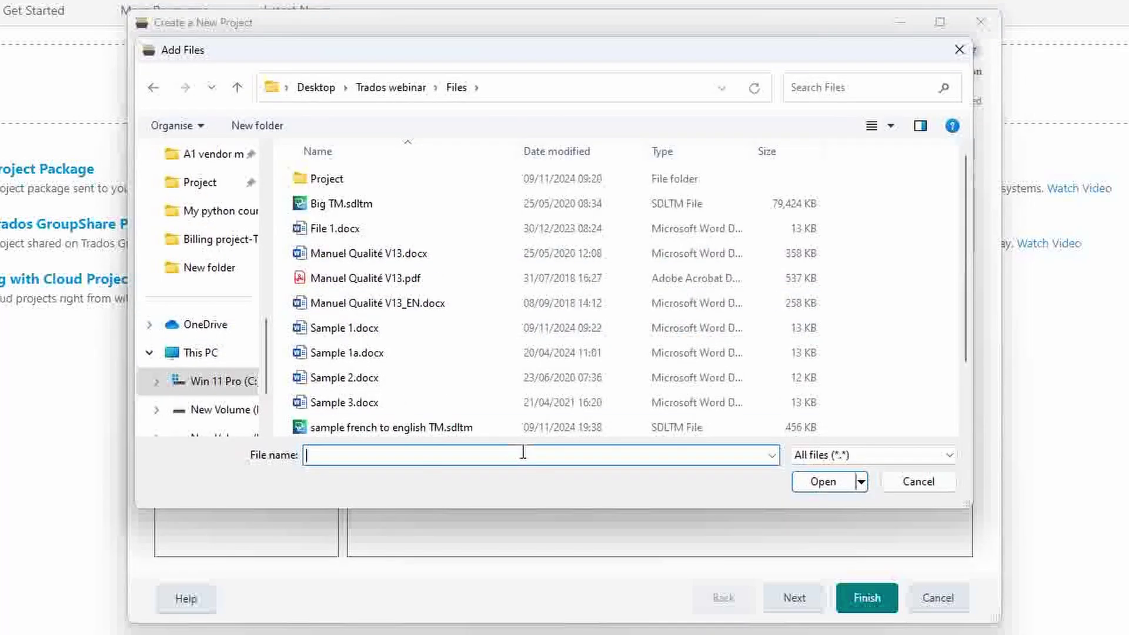
{"action": "left_click", "coordinate": [348, 381]}
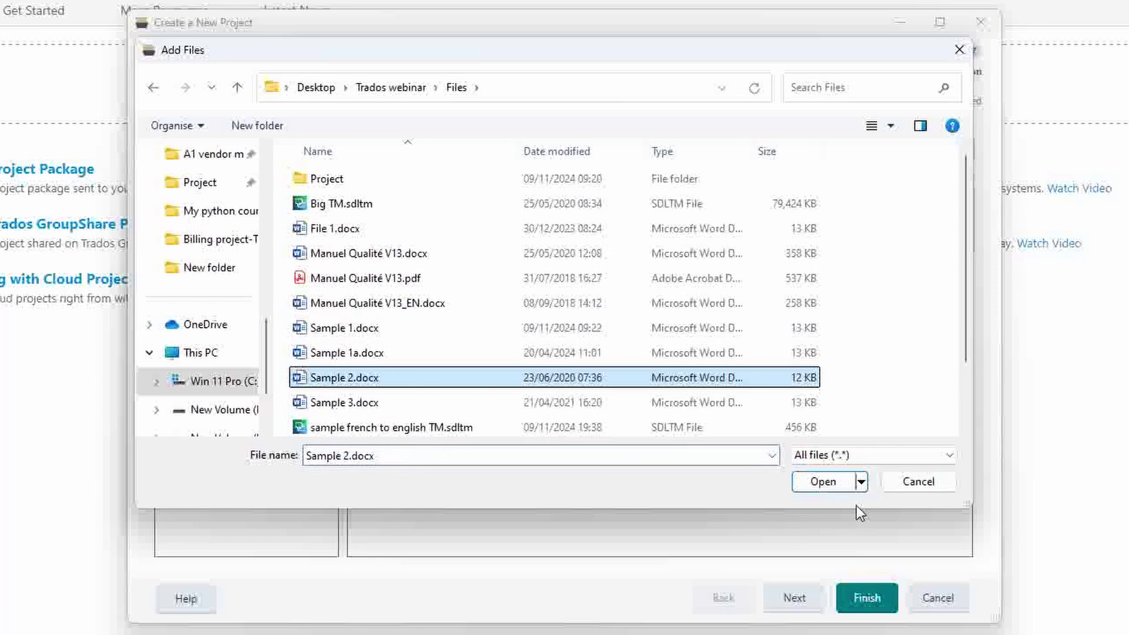
{"action": "left_click", "coordinate": [838, 483]}
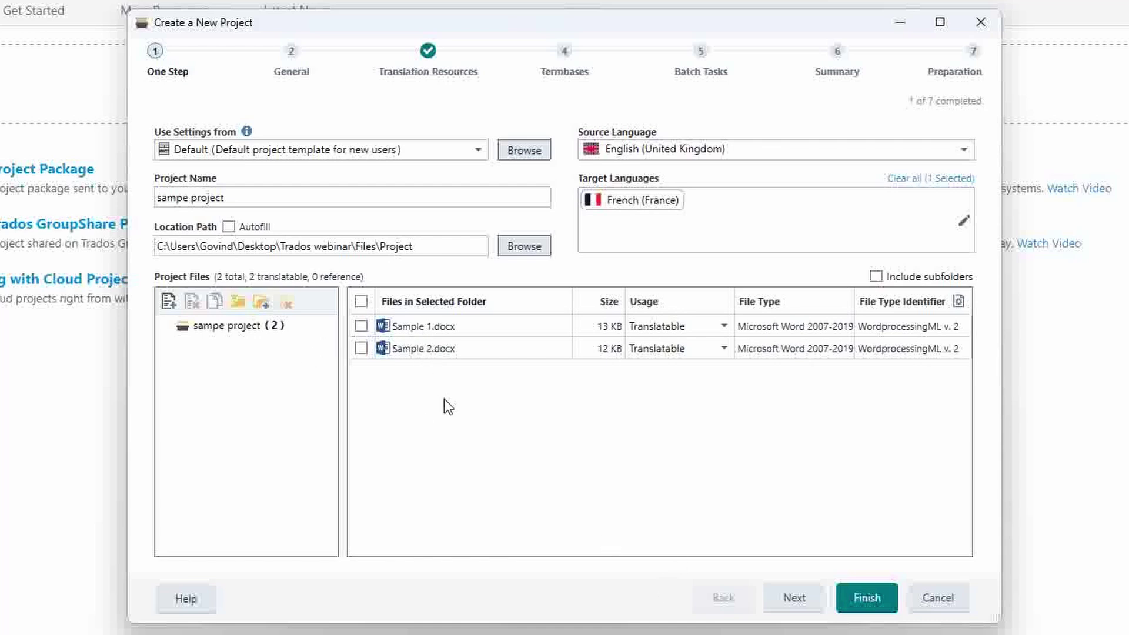
In the project's general settings, allow source editing and enable merging segments across paragraphs
{"action": "left_click", "coordinate": [800, 603]}
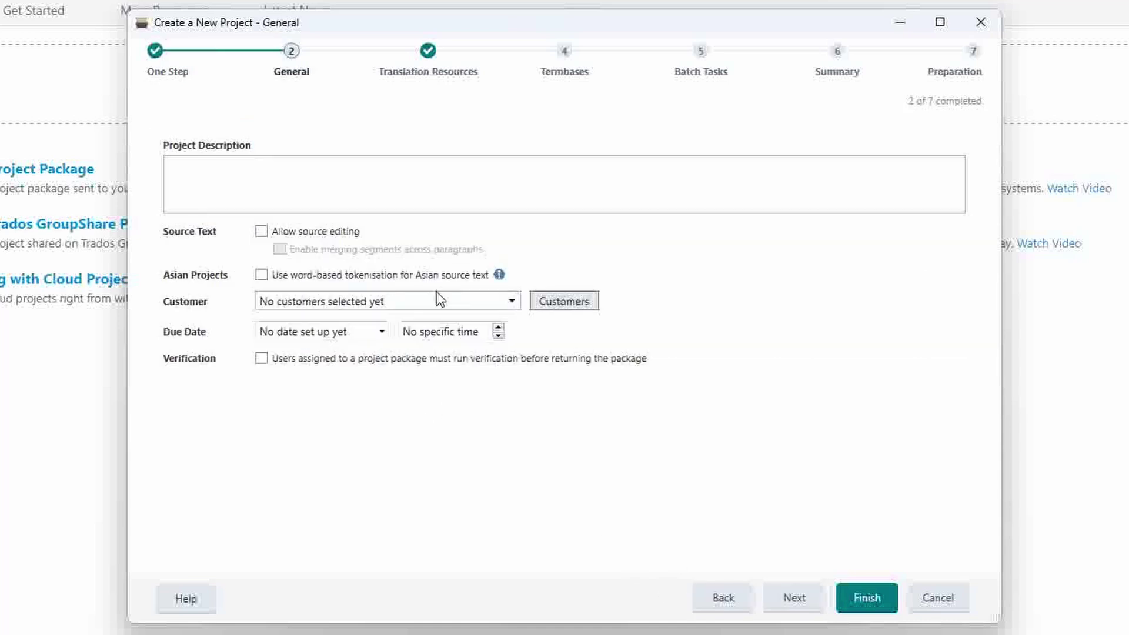
{"action": "left_click", "coordinate": [338, 232]}
{"action": "left_click", "coordinate": [343, 251]}
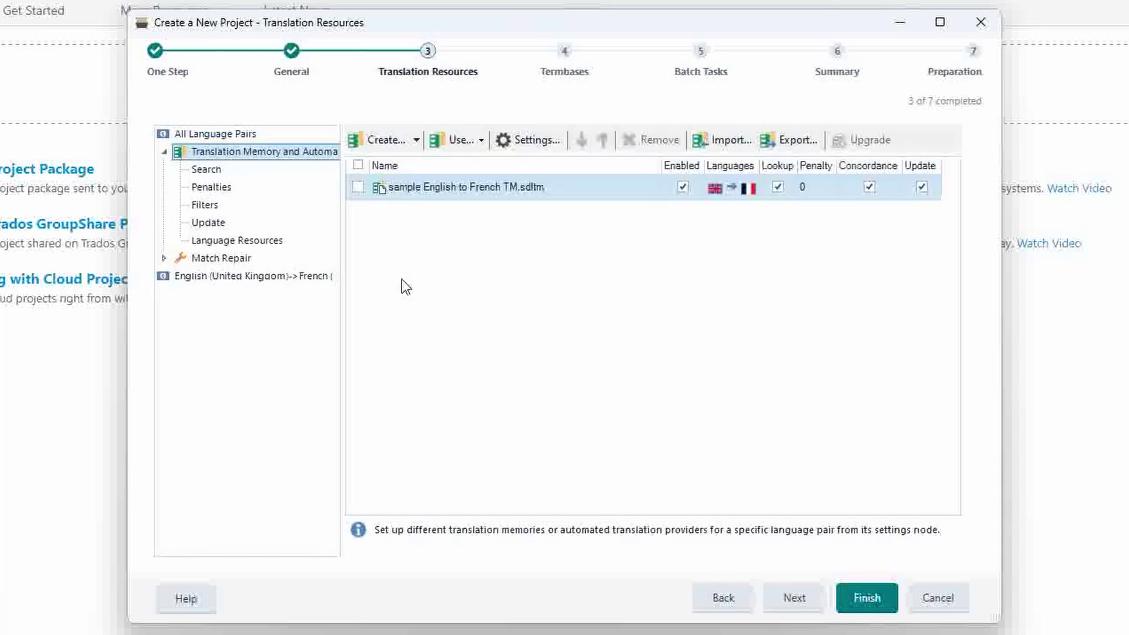
Replace the project's listed translation memory with the file-based "sample french to english TM.sdltm" from the Trados webinar\Files folder
{"action": "left_click", "coordinate": [358, 166]}
{"action": "left_click", "coordinate": [645, 141]}
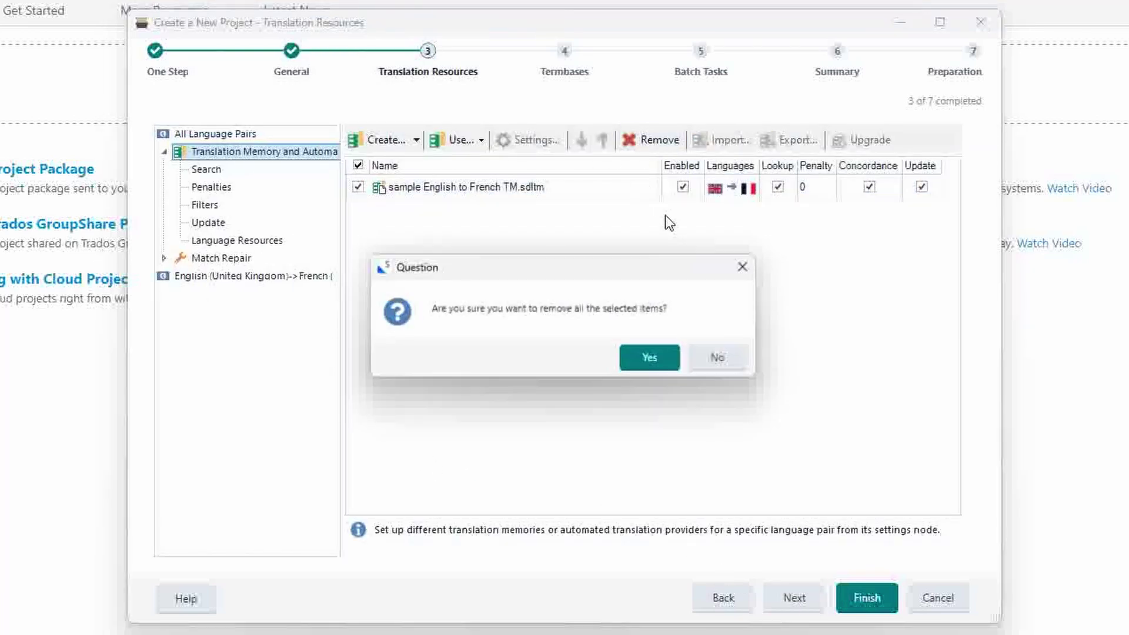
{"action": "left_click", "coordinate": [656, 360]}
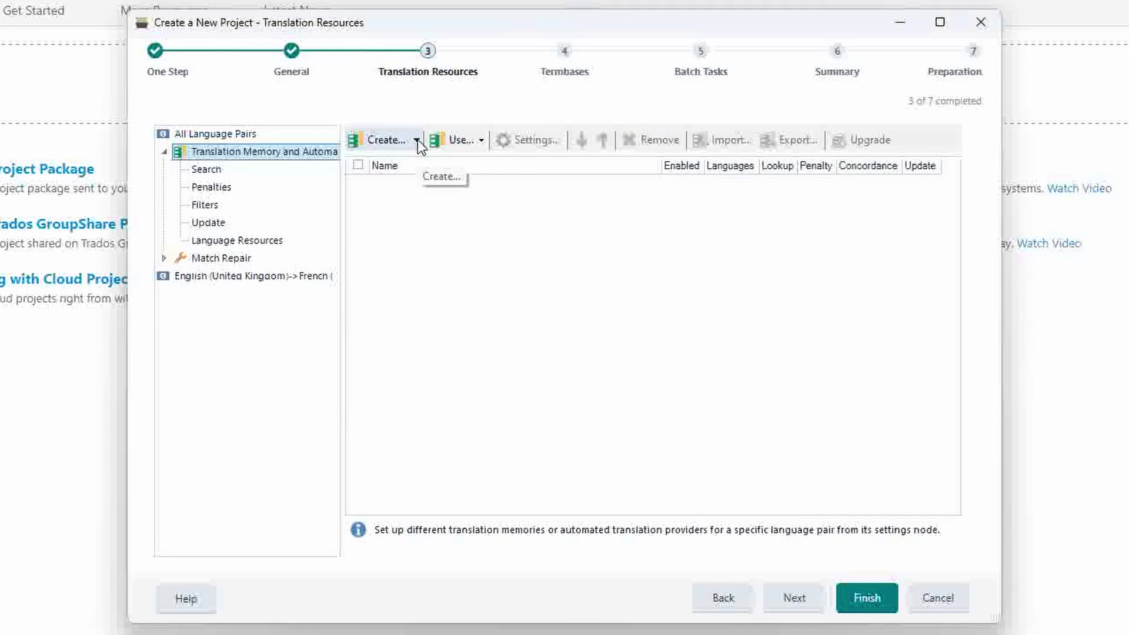
{"action": "left_click", "coordinate": [487, 146]}
{"action": "left_click", "coordinate": [485, 156]}
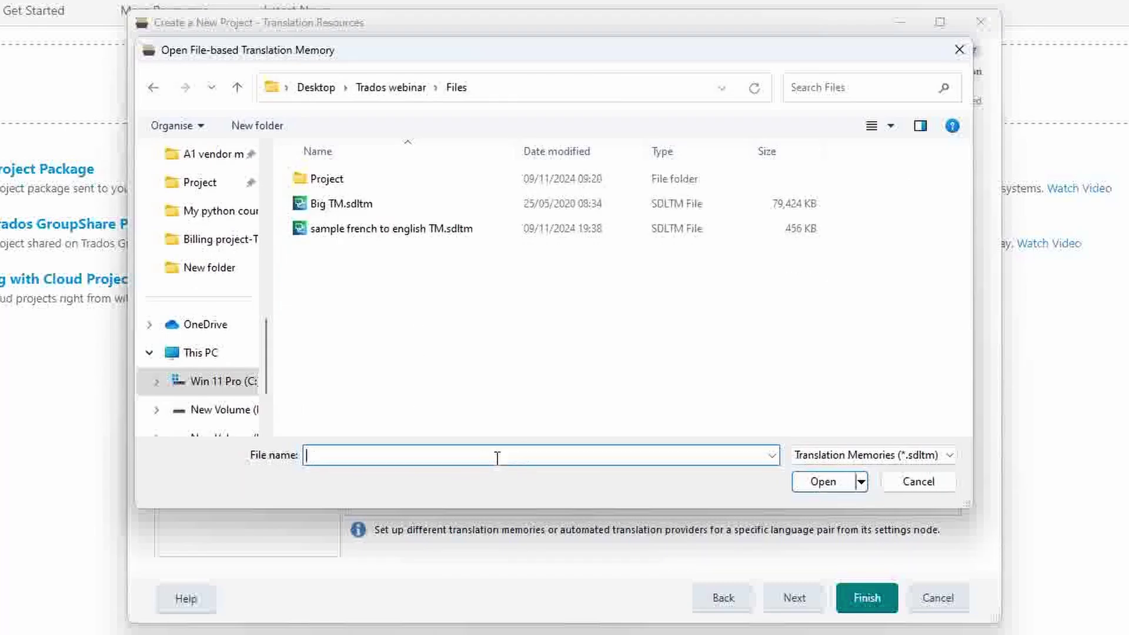
{"action": "left_click", "coordinate": [396, 231]}
{"action": "double_click", "coordinate": [396, 231]}
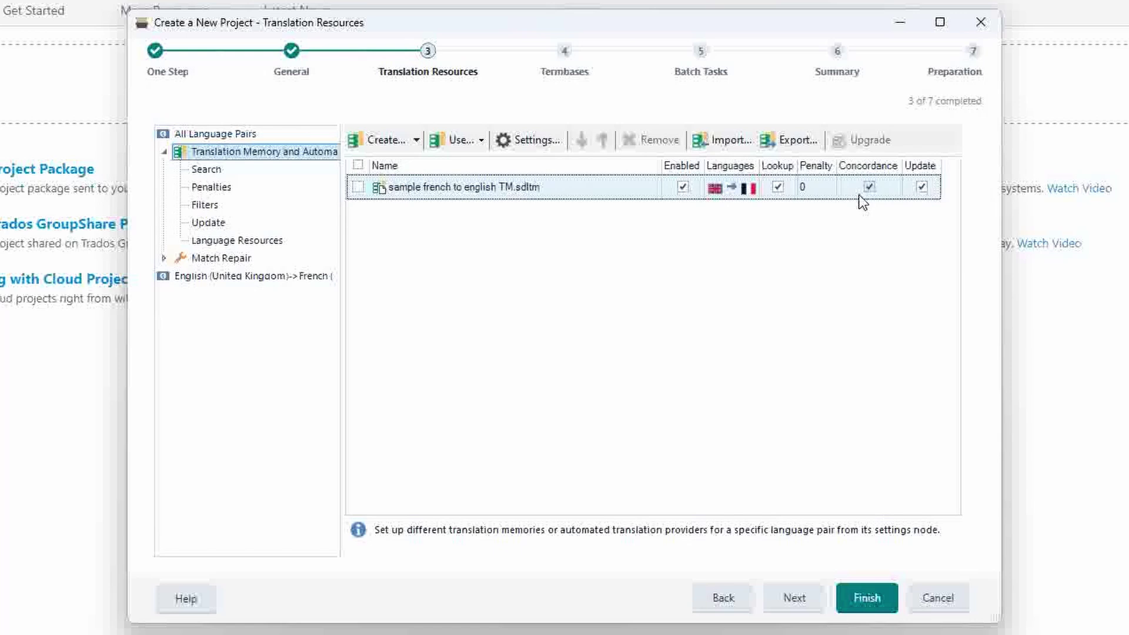
In the translation memory search settings, enable TU Fragment matching and set the Whole TU minimum words for a match to 1
{"action": "left_click", "coordinate": [209, 170]}
{"action": "left_click", "coordinate": [635, 336]}
{"action": "left_click", "coordinate": [597, 363]}
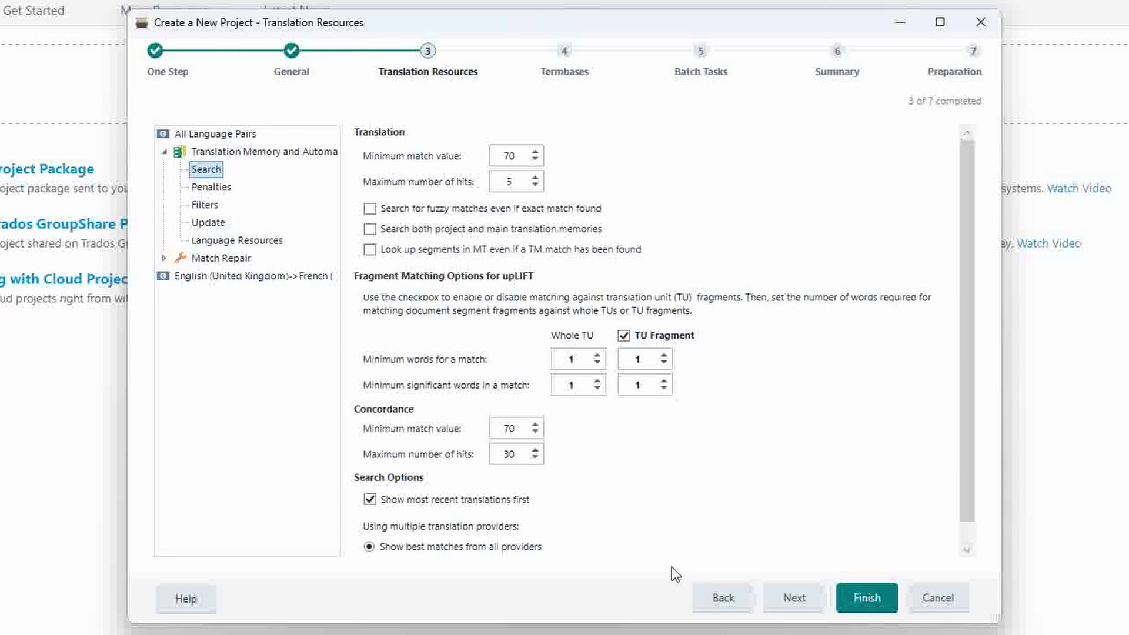
Continue the project setup to the termbase stage, and open the sample.xlsx glossary from the Trados webinar\Glossaries folder
{"action": "left_click", "coordinate": [792, 594]}
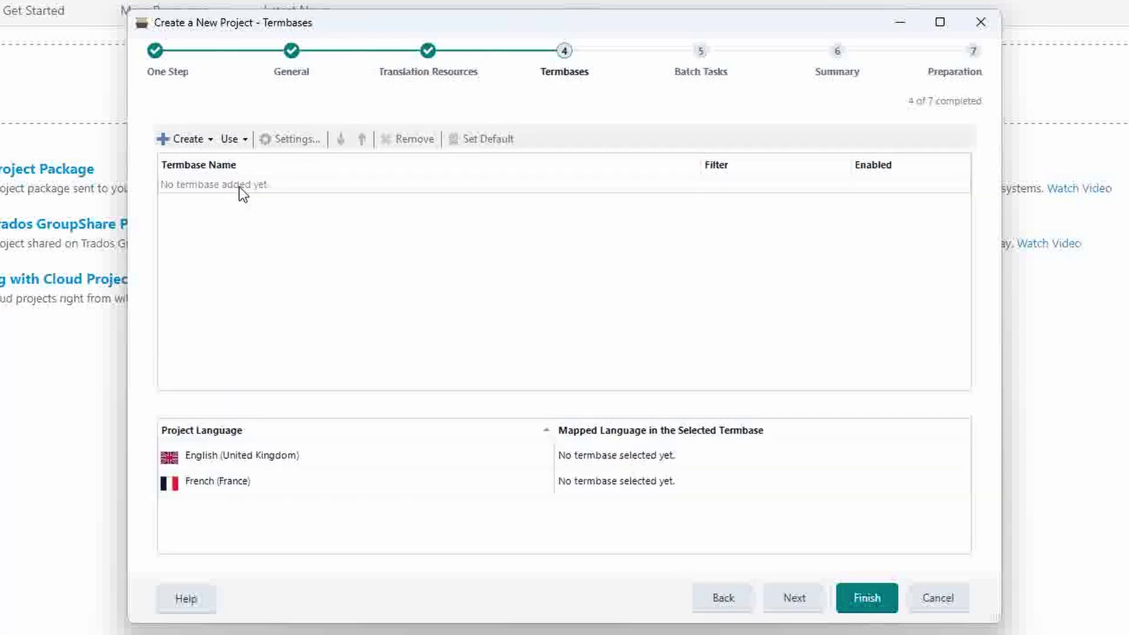
{"action": "left_click", "coordinate": [244, 140]}
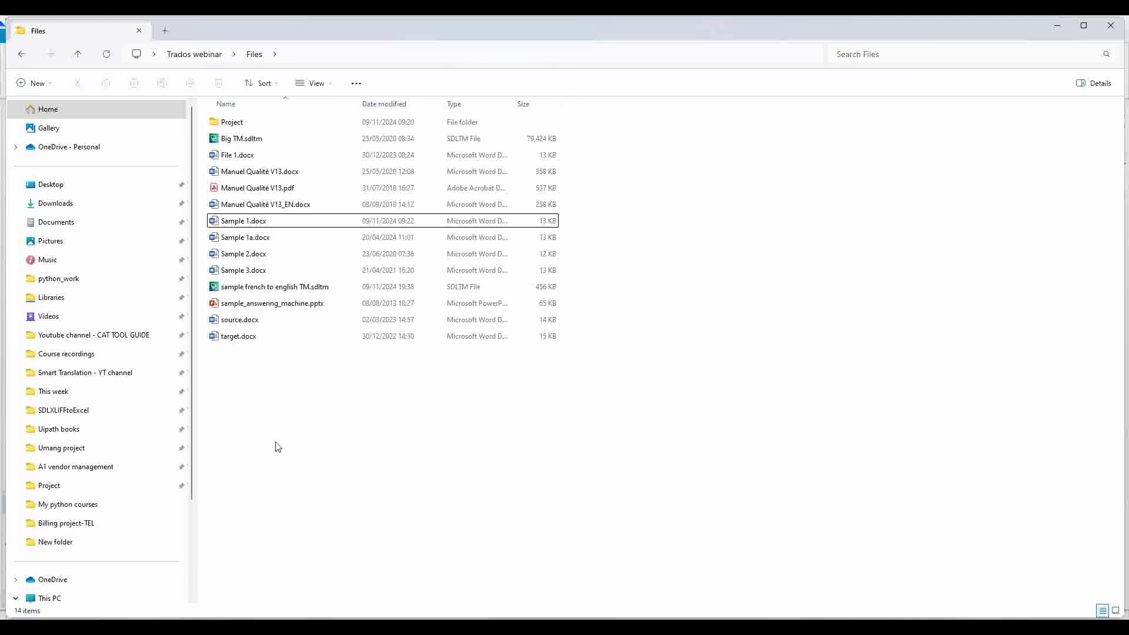
{"action": "left_click", "coordinate": [218, 55]}
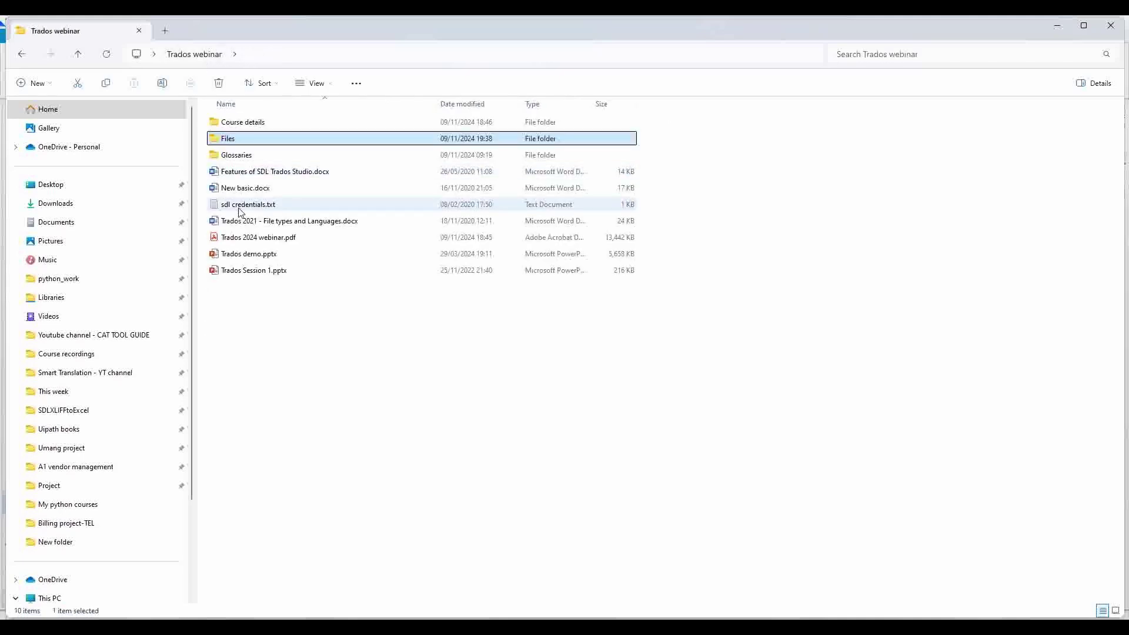
{"action": "left_click", "coordinate": [240, 158]}
{"action": "double_click", "coordinate": [240, 157]}
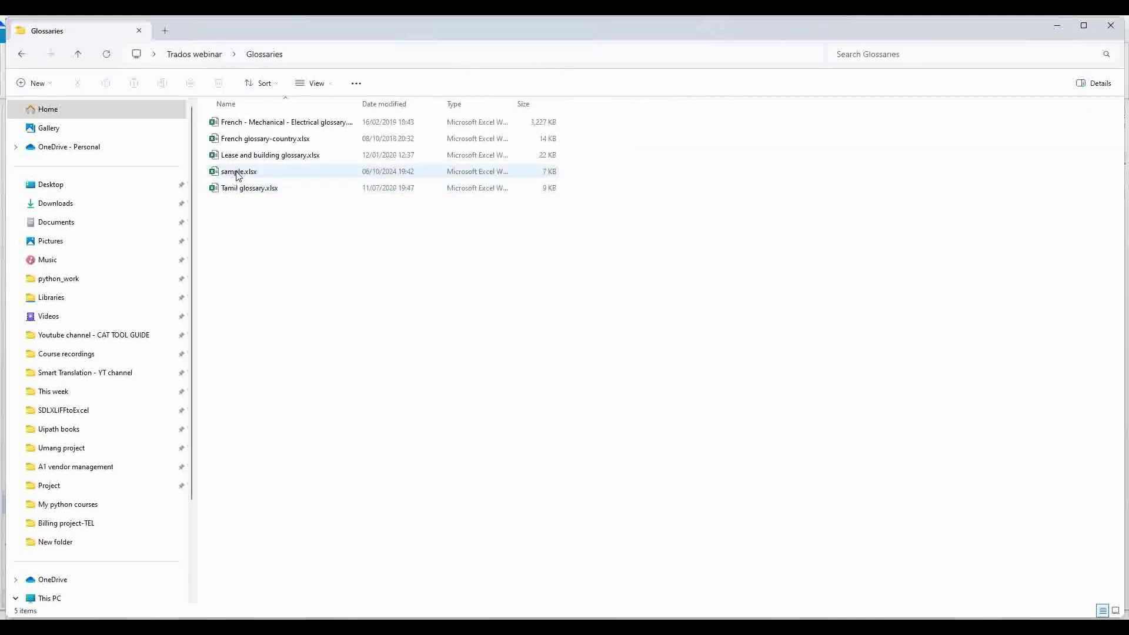
{"action": "left_click", "coordinate": [239, 172]}
{"action": "key", "text": "Return"}
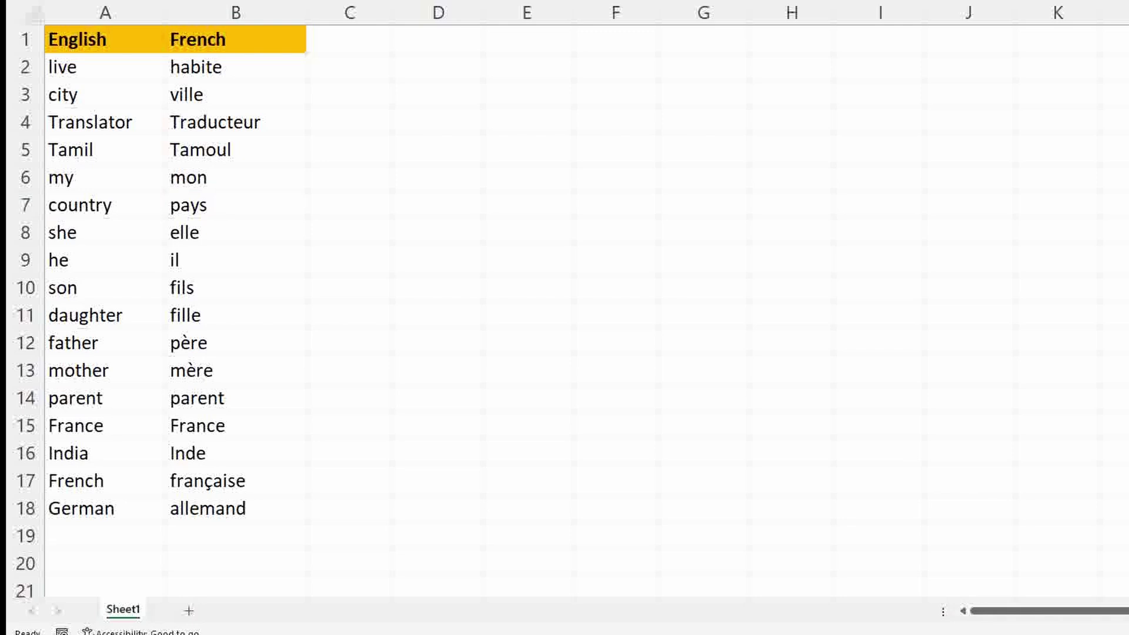
Examine the English terms in column A and their French equivalents in column B of the glossary workbook
{"action": "left_click_drag", "start_coordinate": [112, 39], "coordinate": [107, 505]}
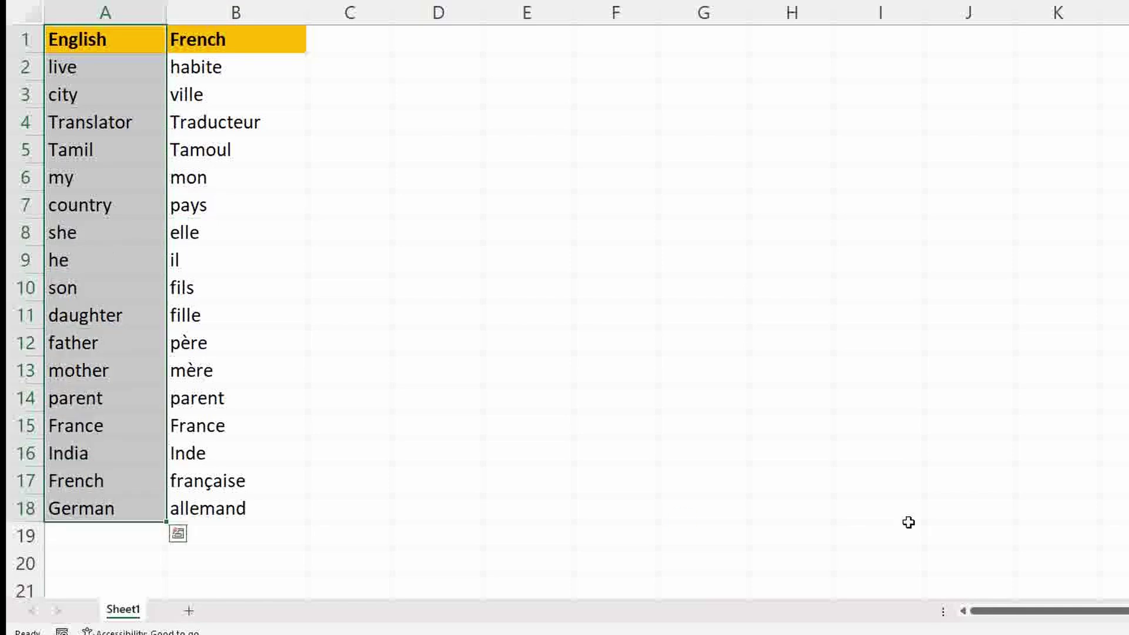
{"action": "scroll", "coordinate": [910, 520], "scroll_direction": "up", "scroll_amount": 1}
{"action": "scroll", "coordinate": [910, 520], "scroll_direction": "up", "scroll_amount": 1}
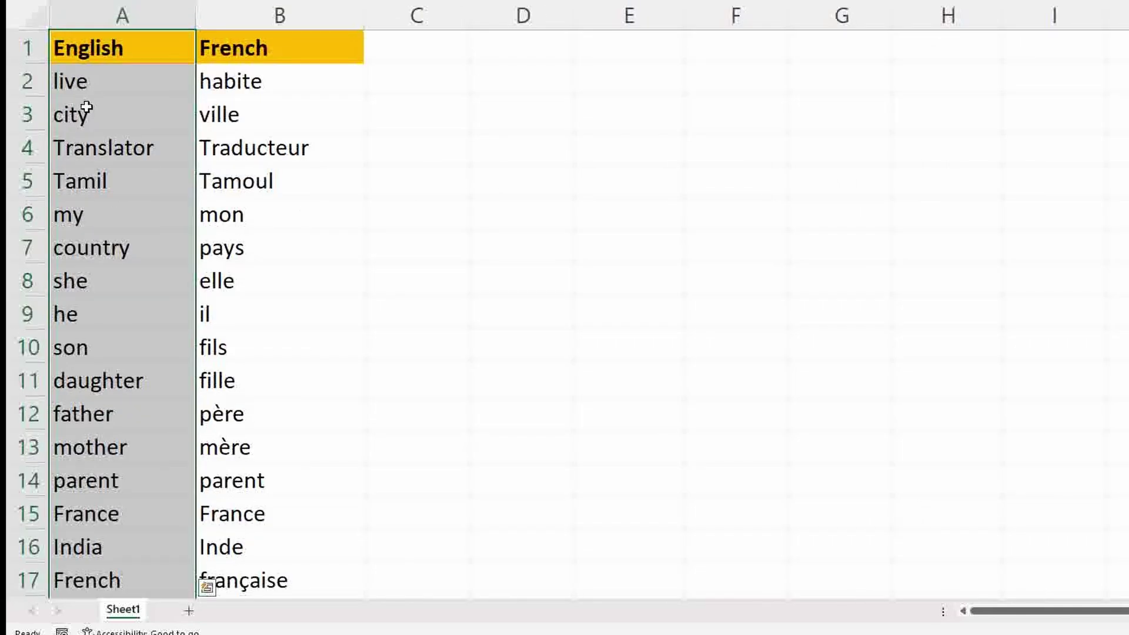
{"action": "left_click", "coordinate": [87, 89]}
{"action": "left_click_drag", "start_coordinate": [264, 73], "coordinate": [274, 553]}
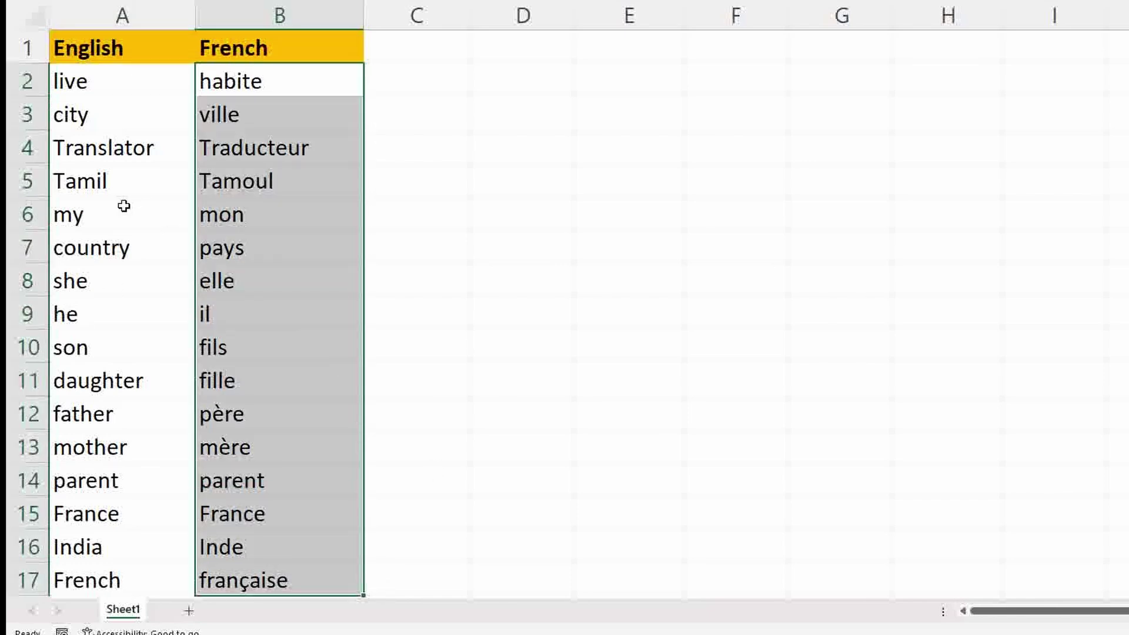
{"action": "left_click", "coordinate": [406, 267]}
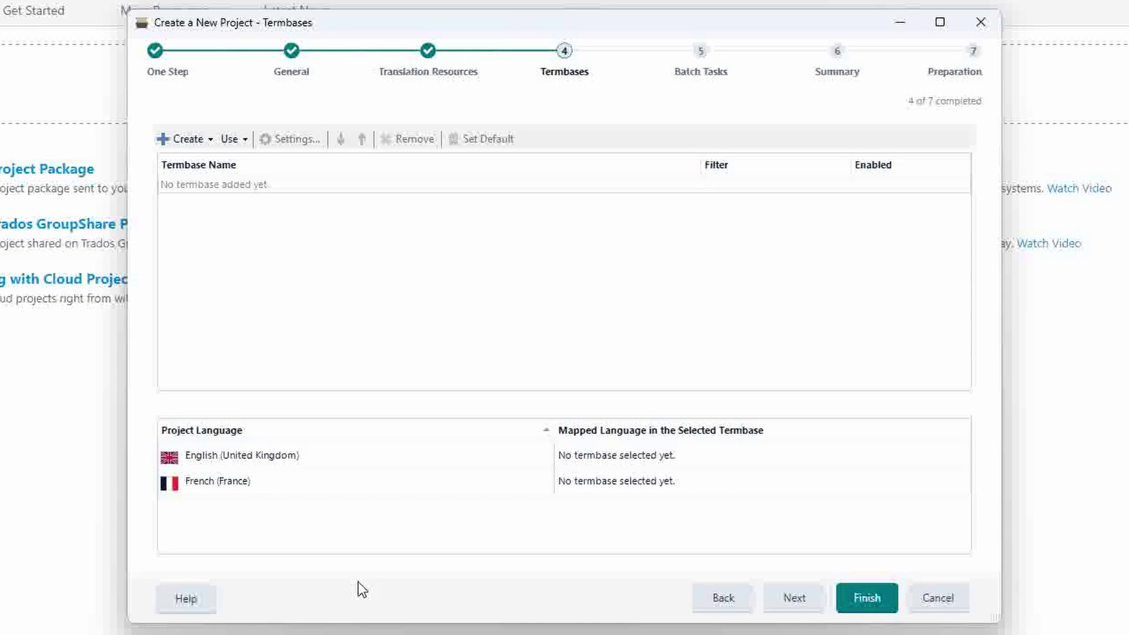
Start adding a TermExcelerator Terminology Provider to the project, marking the Excel file as having a header and clearing the approved column
{"action": "left_click", "coordinate": [229, 139]}
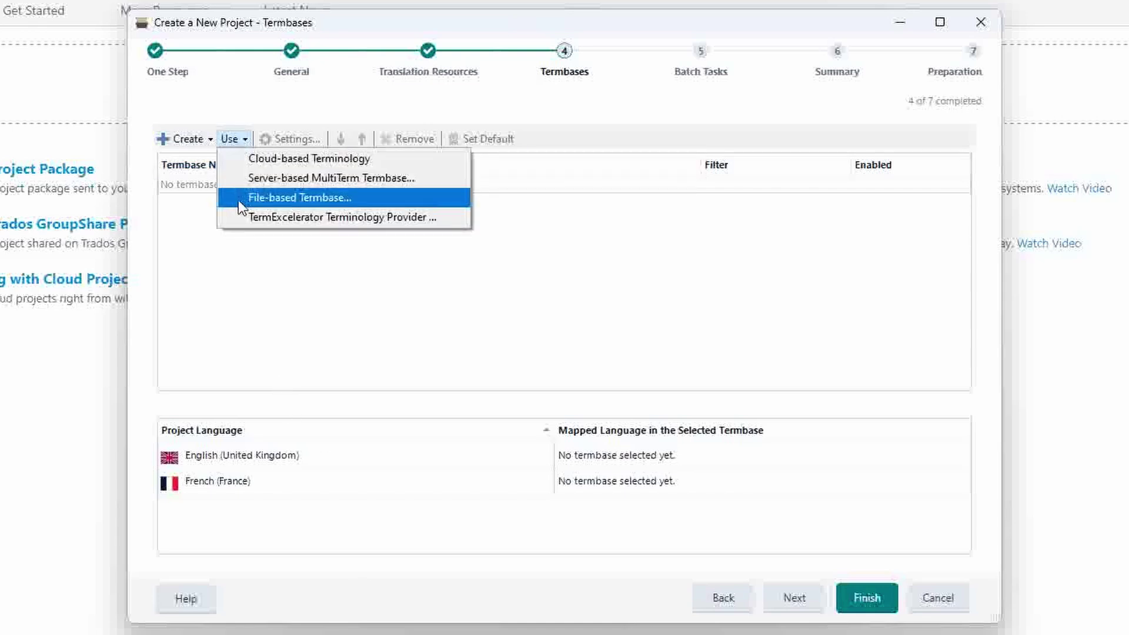
{"action": "left_click", "coordinate": [253, 217]}
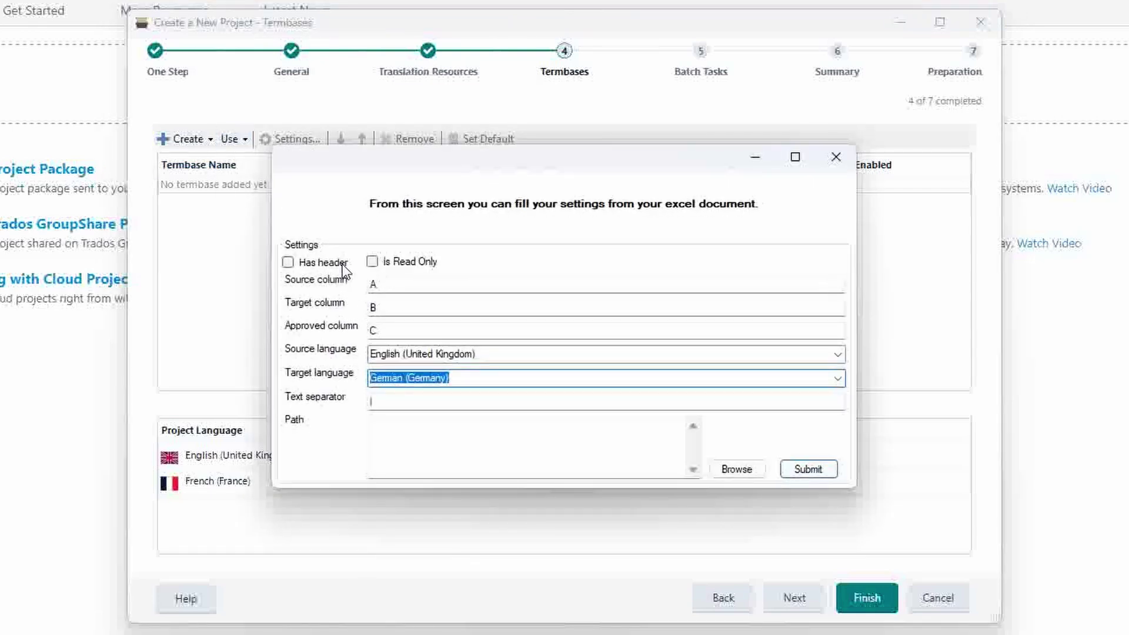
{"action": "left_click", "coordinate": [288, 262]}
{"action": "double_click", "coordinate": [412, 333]}
{"action": "key", "text": "BackSpace"}
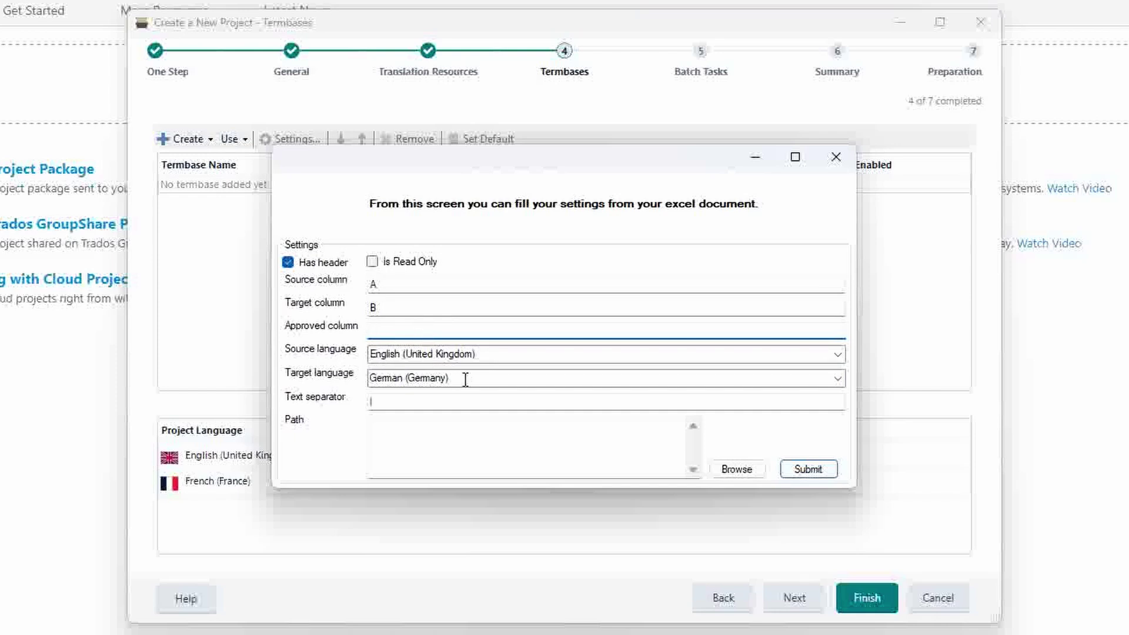
Set the Excel termbase's target language to French (France)
{"action": "left_click", "coordinate": [837, 383]}
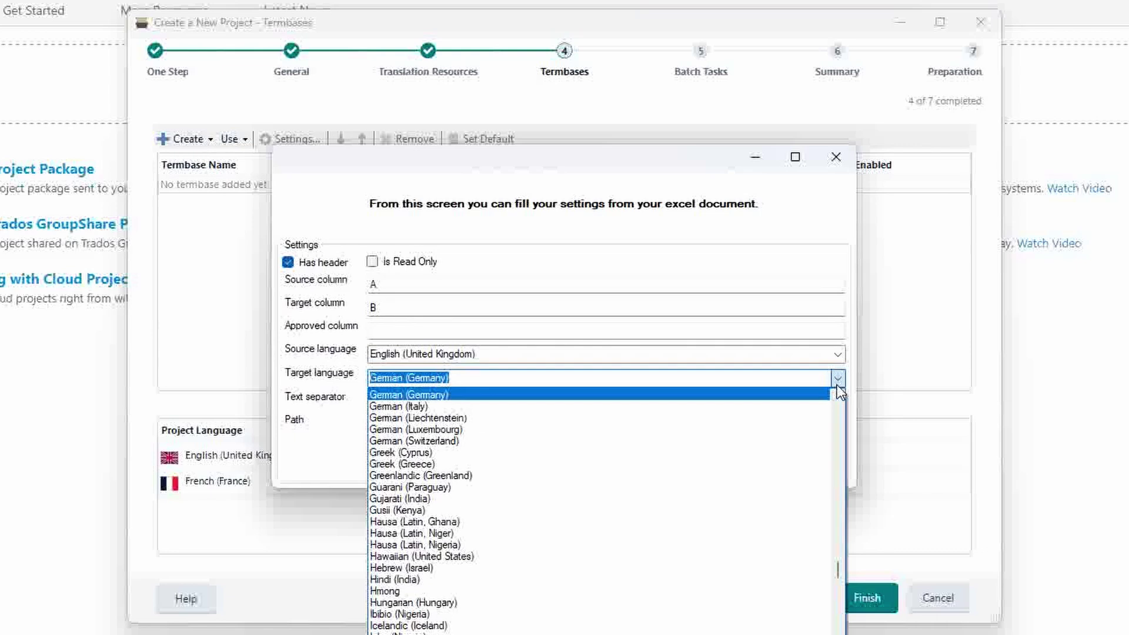
{"action": "type", "text": "fr"}
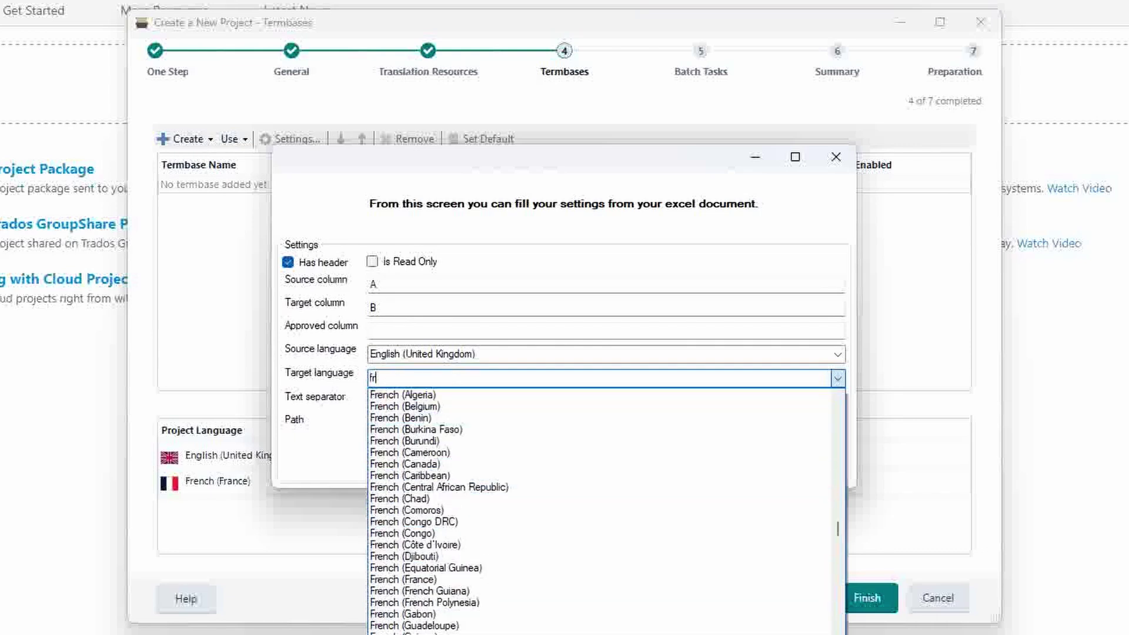
{"action": "scroll", "coordinate": [600, 512], "scroll_direction": "up", "scroll_amount": 2}
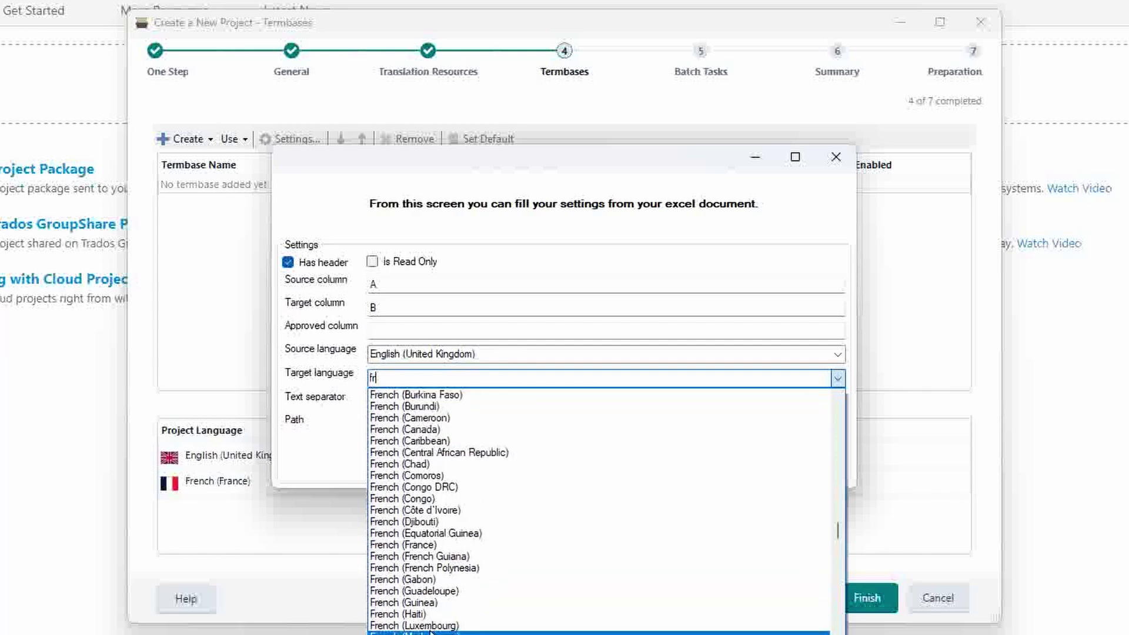
{"action": "left_click", "coordinate": [407, 547]}
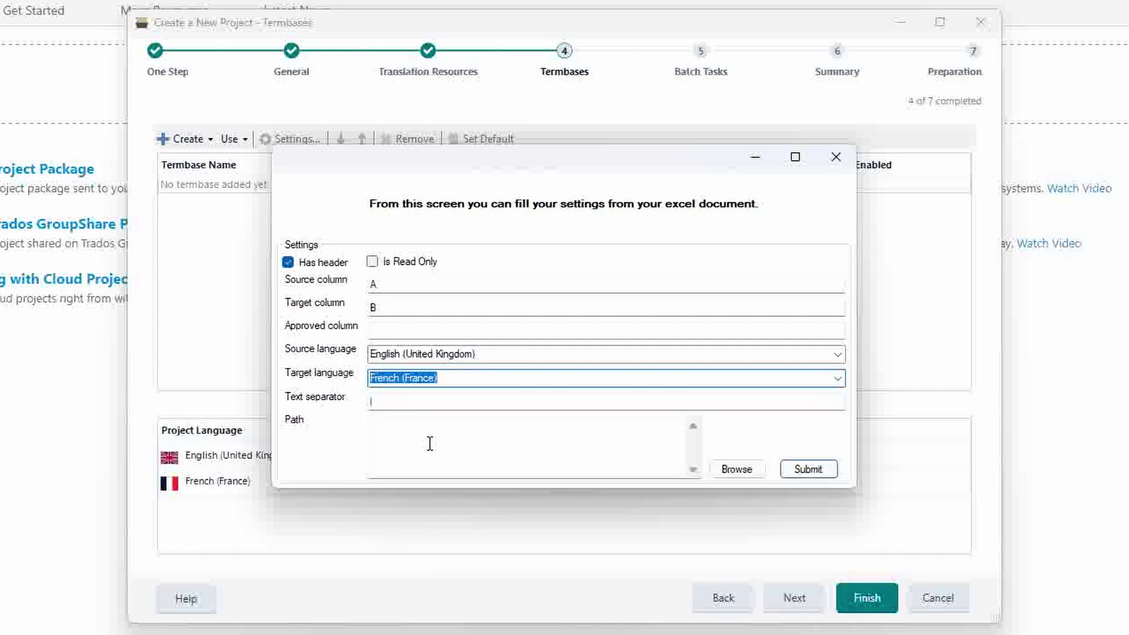
Choose sample.xlsx from the Trados webinar\Glossaries folder as the termbase's source file and submit the provider settings
{"action": "left_click", "coordinate": [718, 468]}
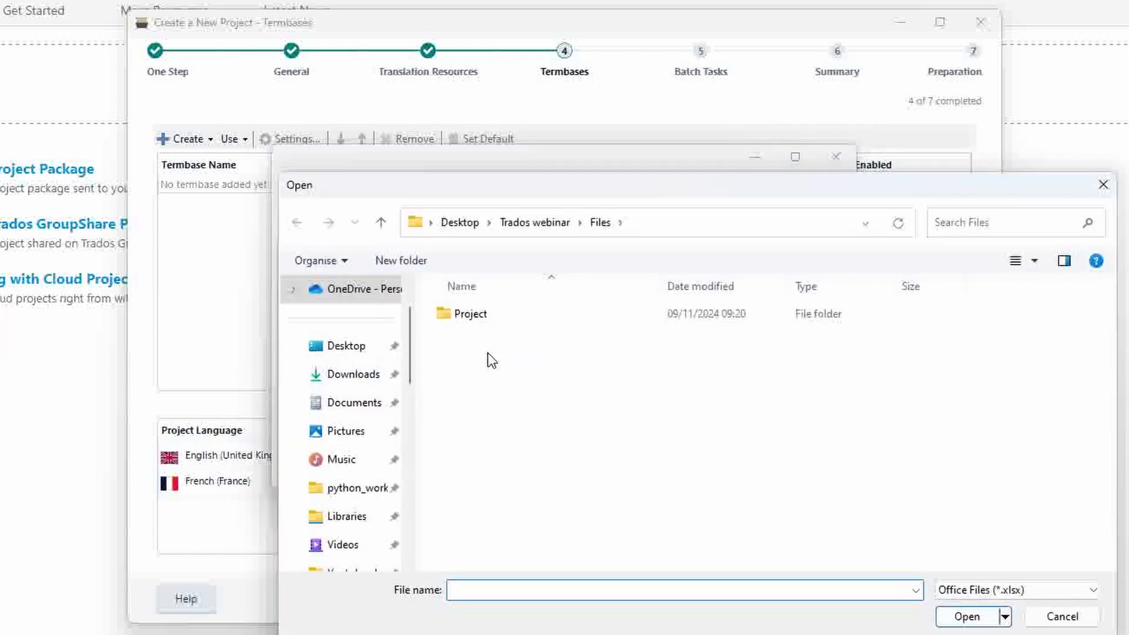
{"action": "left_click", "coordinate": [521, 231]}
{"action": "double_click", "coordinate": [470, 366]}
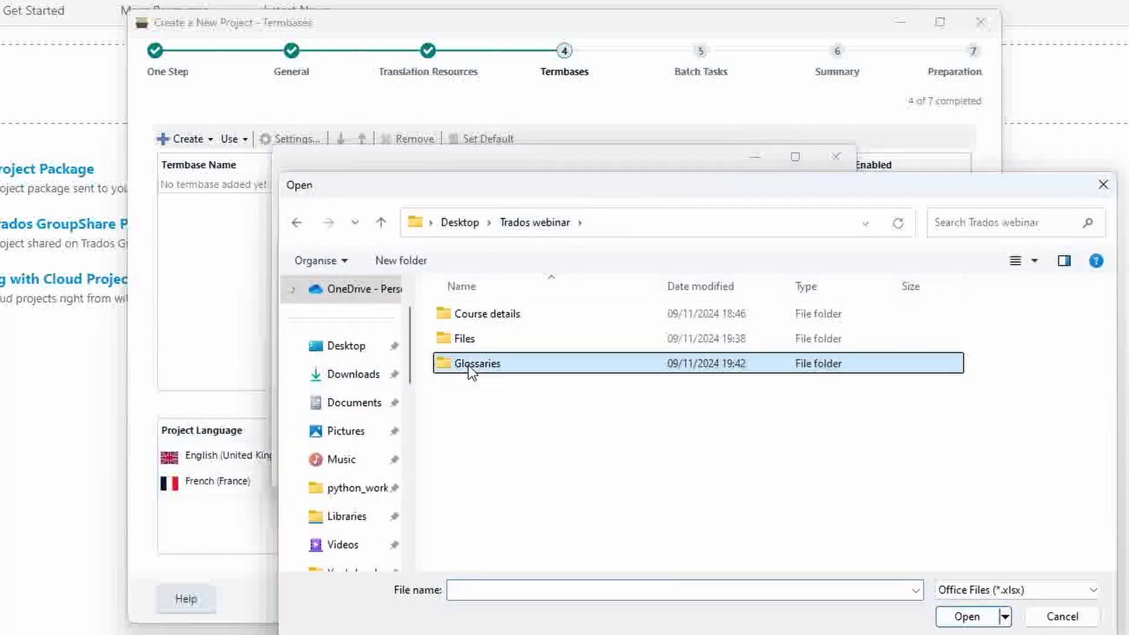
{"action": "left_click", "coordinate": [492, 390]}
{"action": "double_click", "coordinate": [492, 390]}
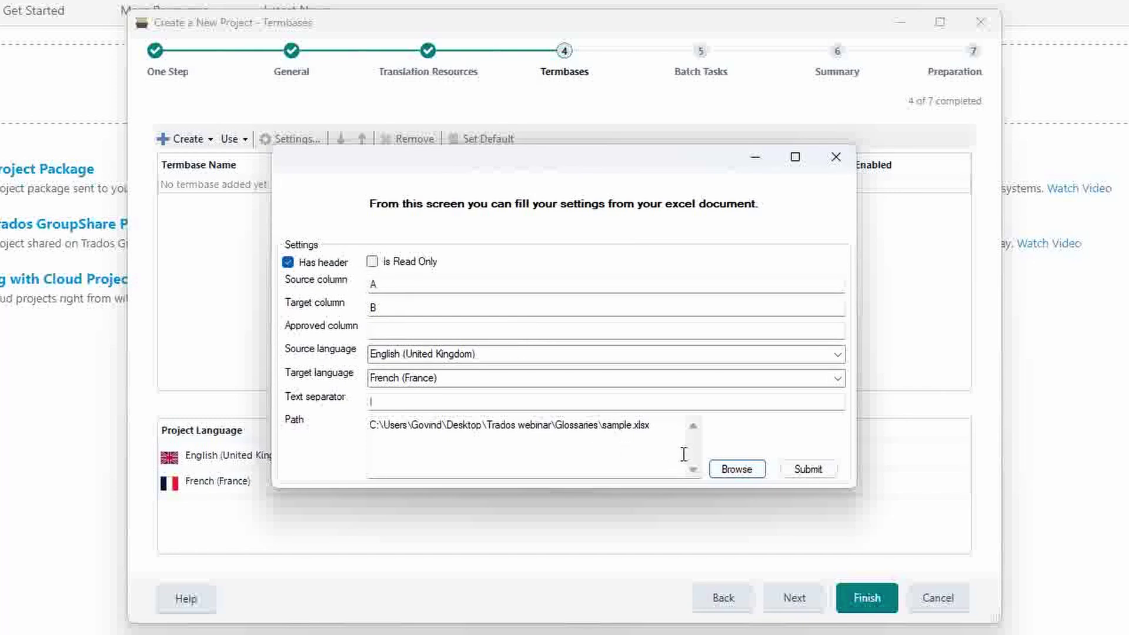
{"action": "left_click", "coordinate": [800, 474]}
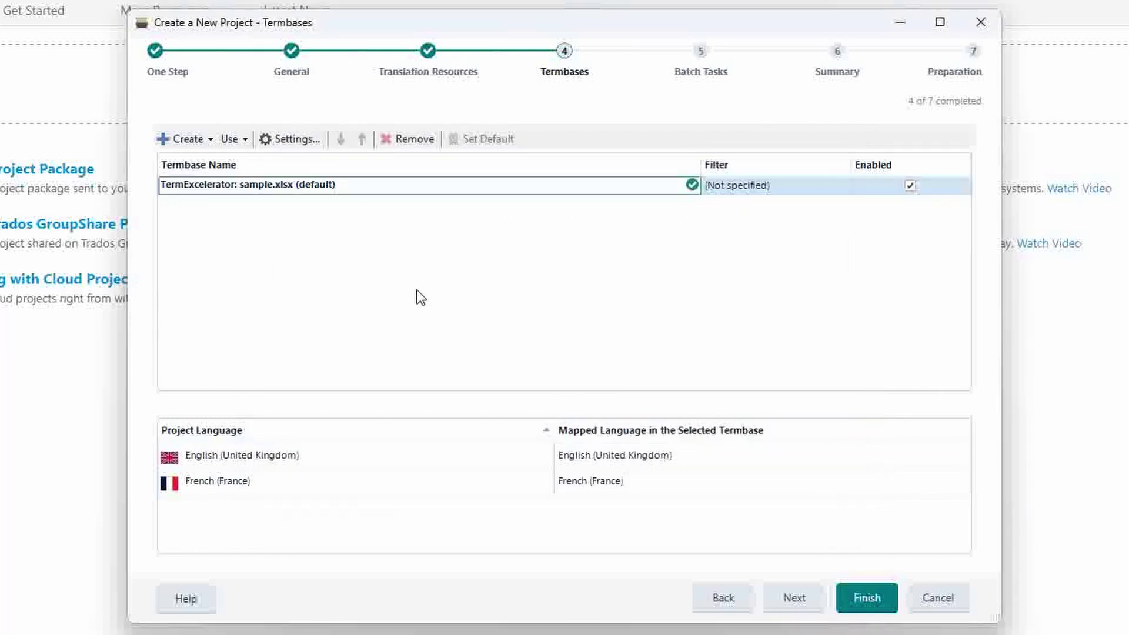
Finish creating the project, close the setup wizard, and review the project's confirmation and analysis statistics
{"action": "left_click", "coordinate": [861, 608]}
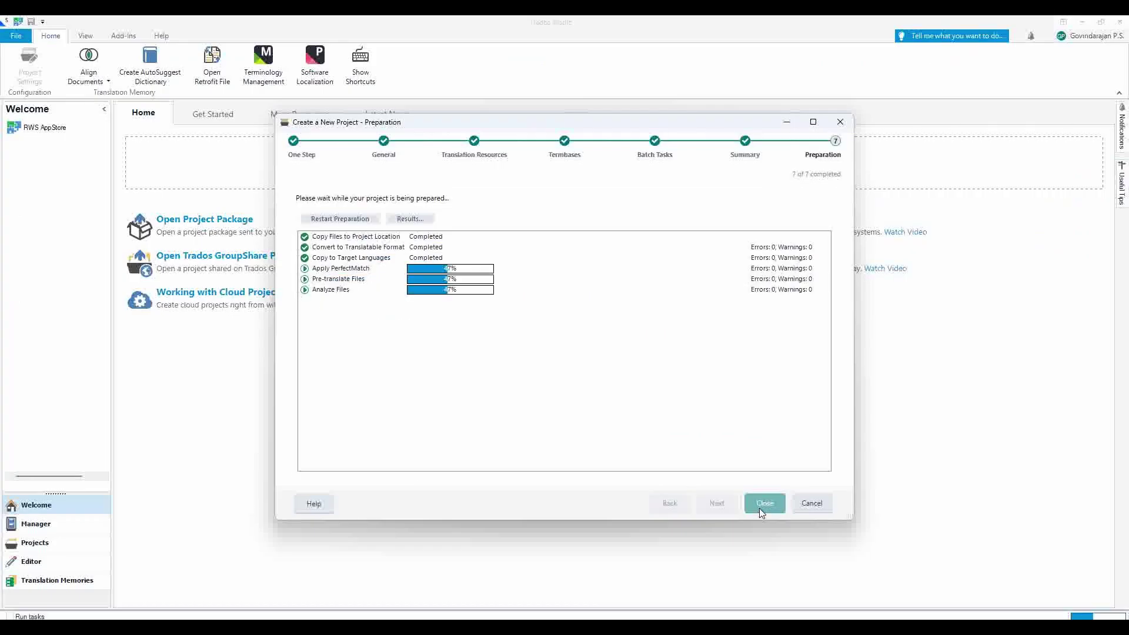
{"action": "left_click", "coordinate": [761, 509]}
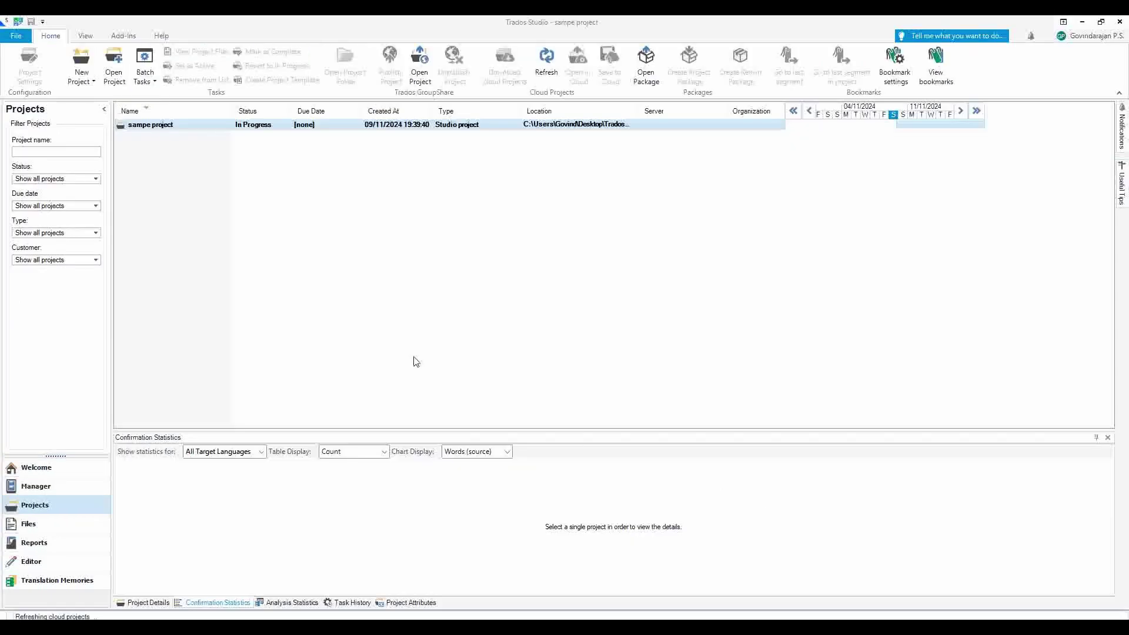
{"action": "left_click", "coordinate": [150, 604]}
{"action": "left_click", "coordinate": [217, 603]}
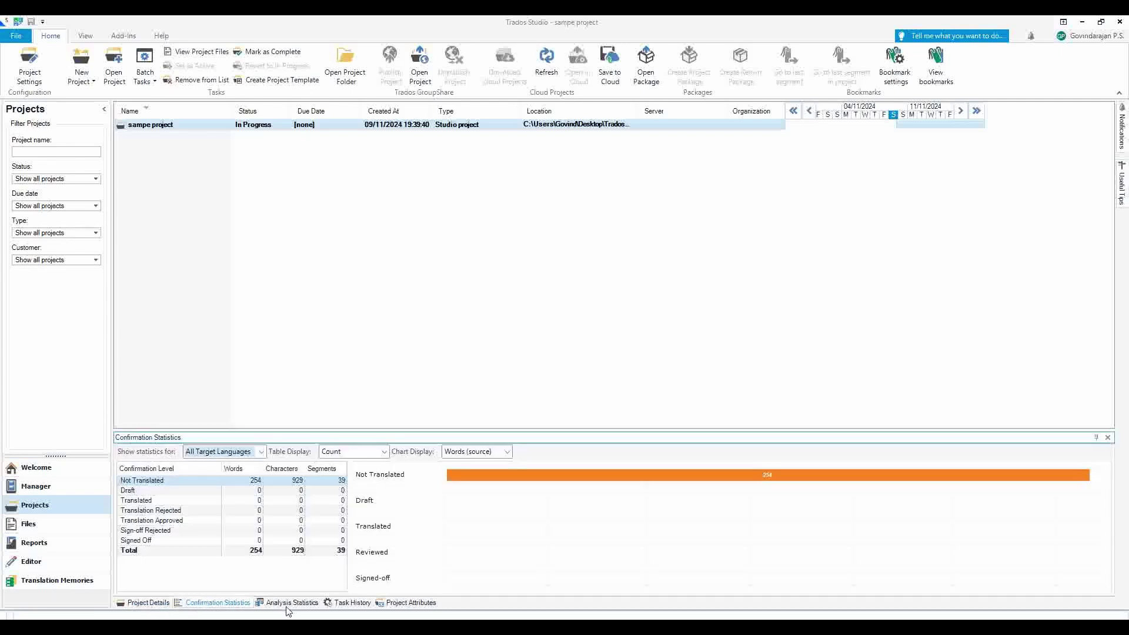
{"action": "left_click", "coordinate": [292, 603]}
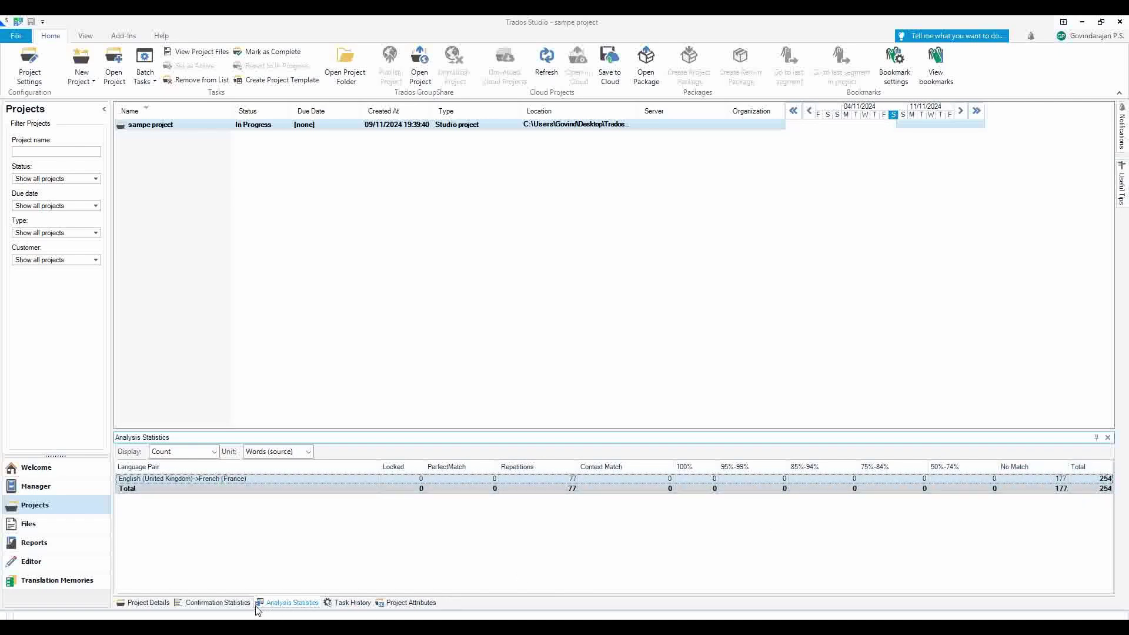
{"action": "left_click", "coordinate": [226, 603]}
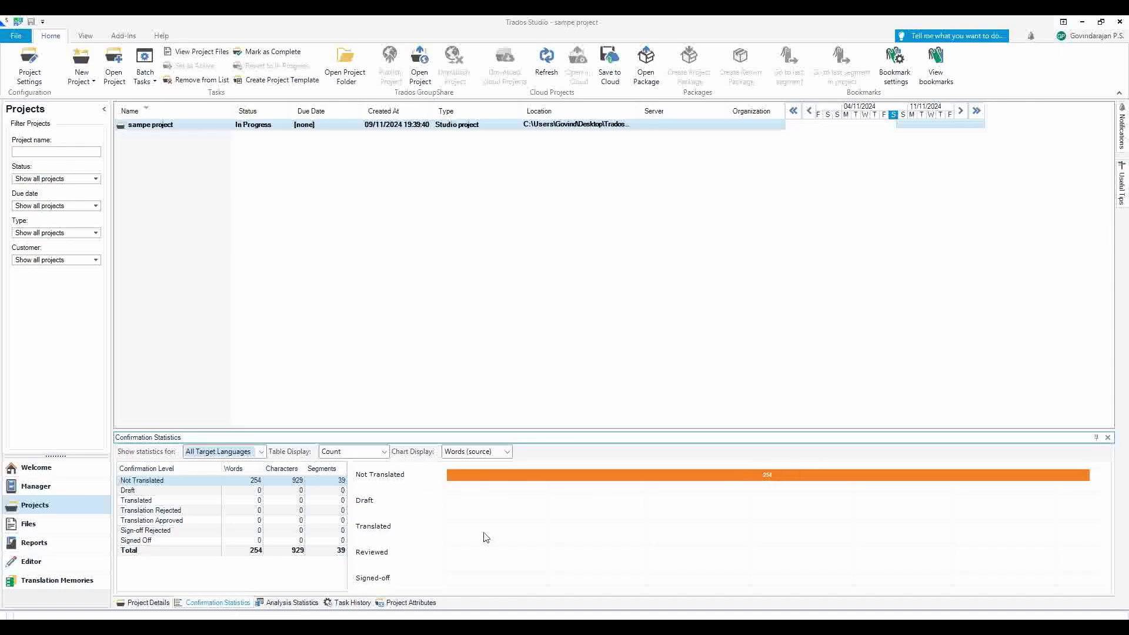
Open the Sample 1.docx.sdlxliff file of the sampe project for translation
{"action": "double_click", "coordinate": [141, 128]}
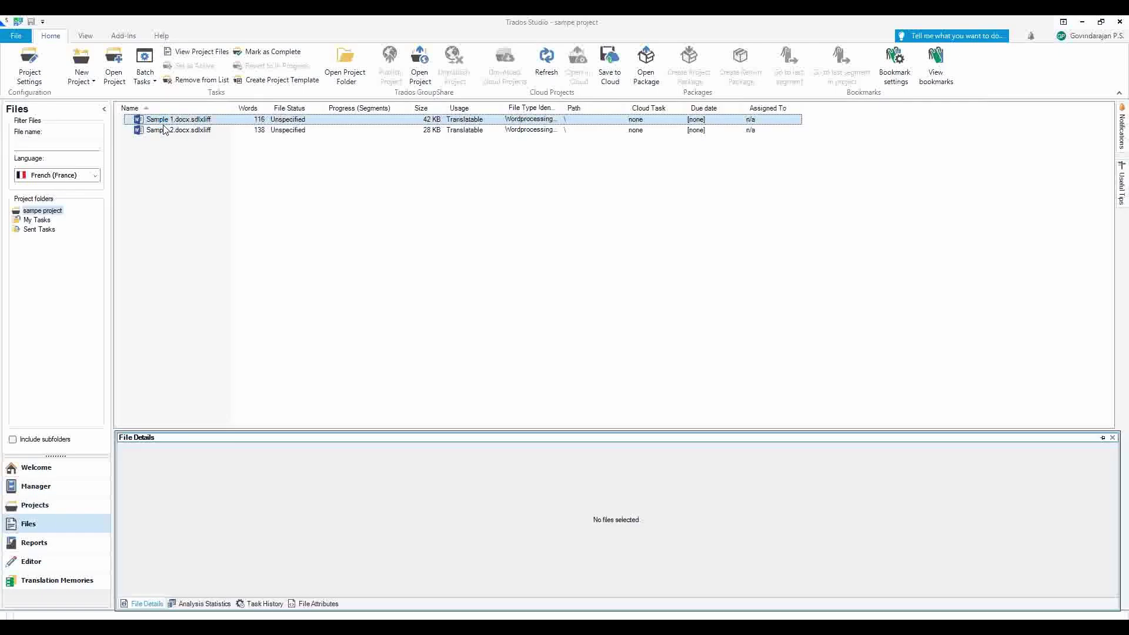
{"action": "right_click", "coordinate": [167, 122]}
{"action": "left_click", "coordinate": [200, 133]}
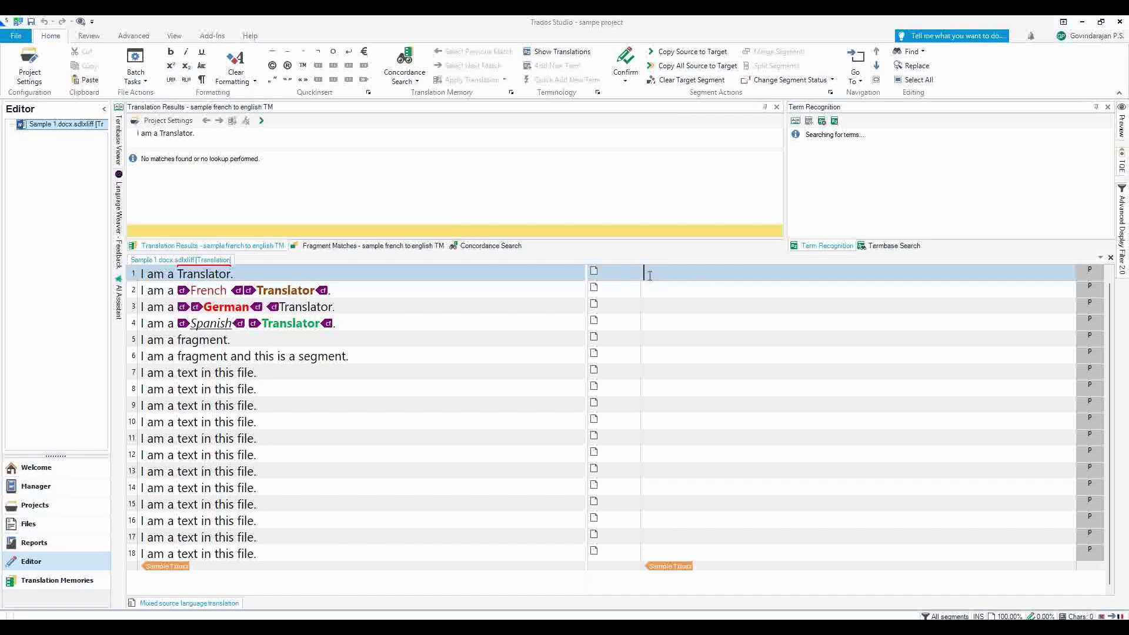
Translate segment 1 as "Je suis un traducteur.", accepting the suggested glossary term for "Translator", confirm the segment, and return to it
{"action": "type", "text": "Je "}
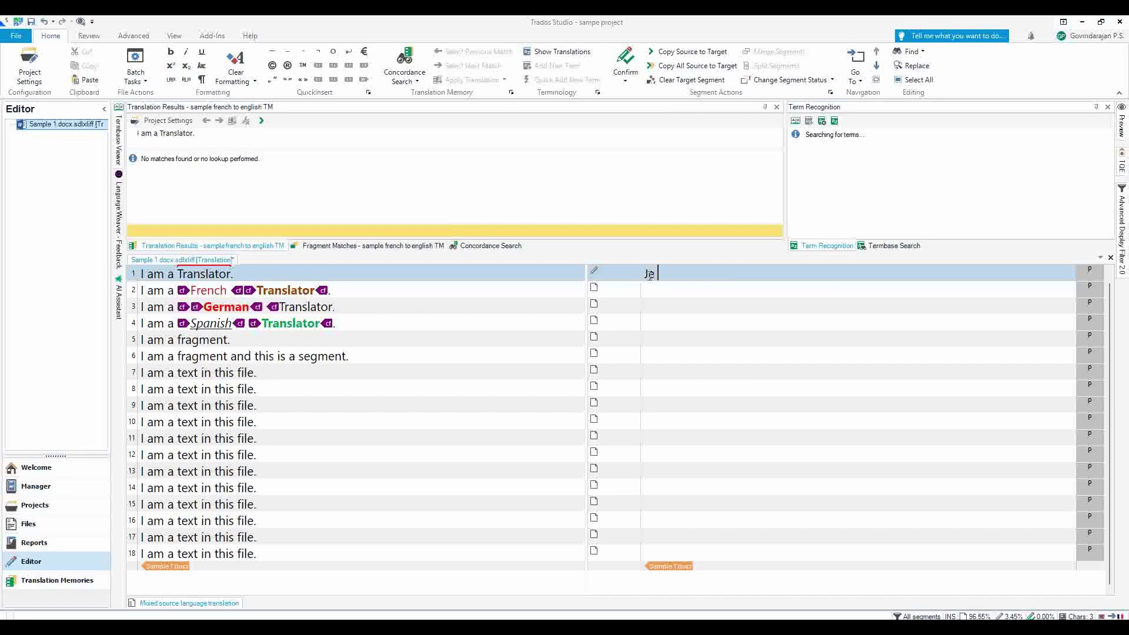
{"action": "type", "text": "suis un"}
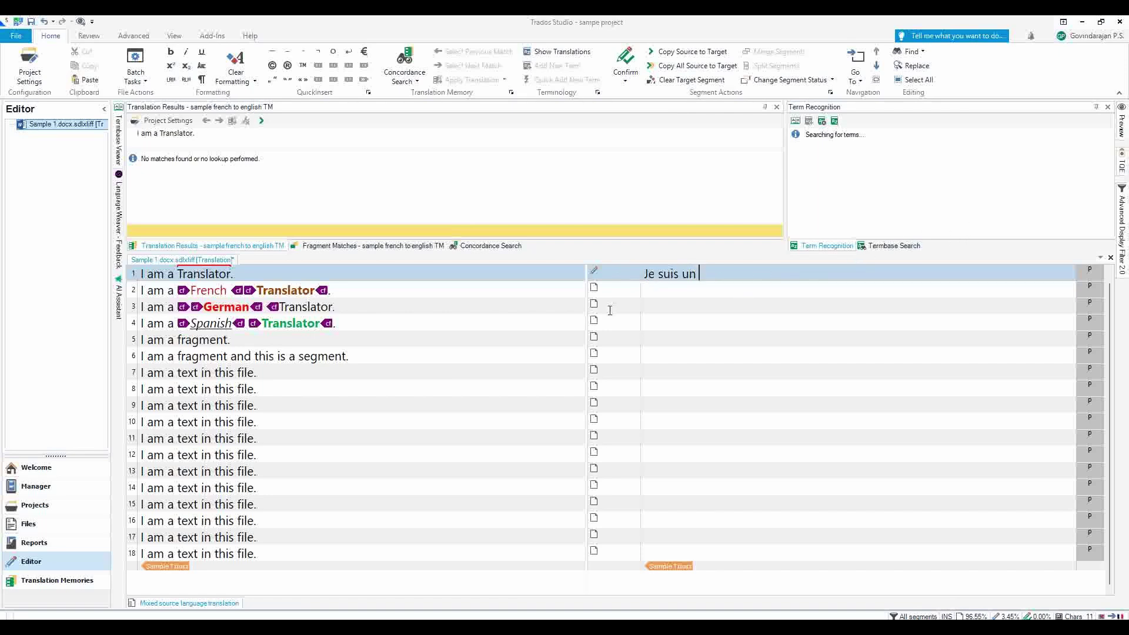
{"action": "left_click", "coordinate": [659, 290]}
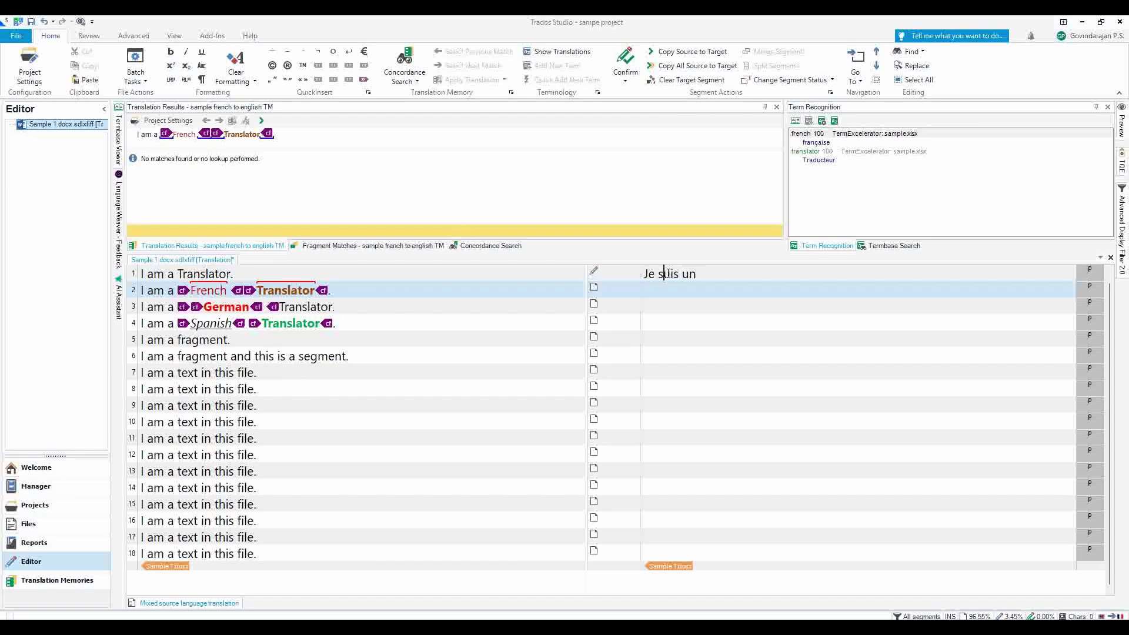
{"action": "left_click", "coordinate": [731, 278]}
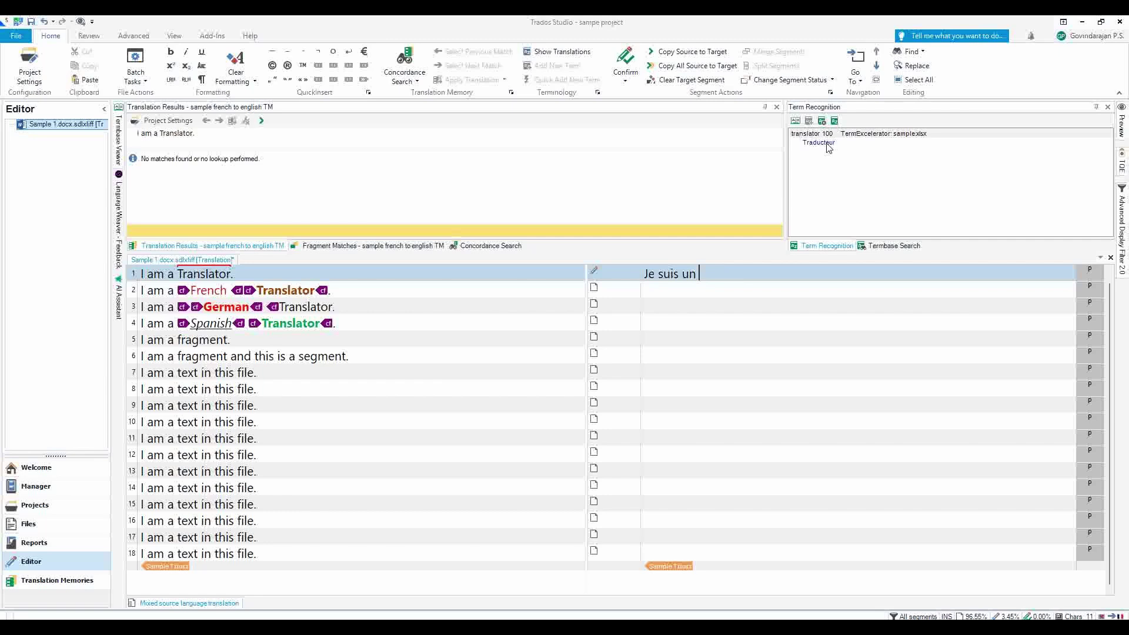
{"action": "type", "text": "t"}
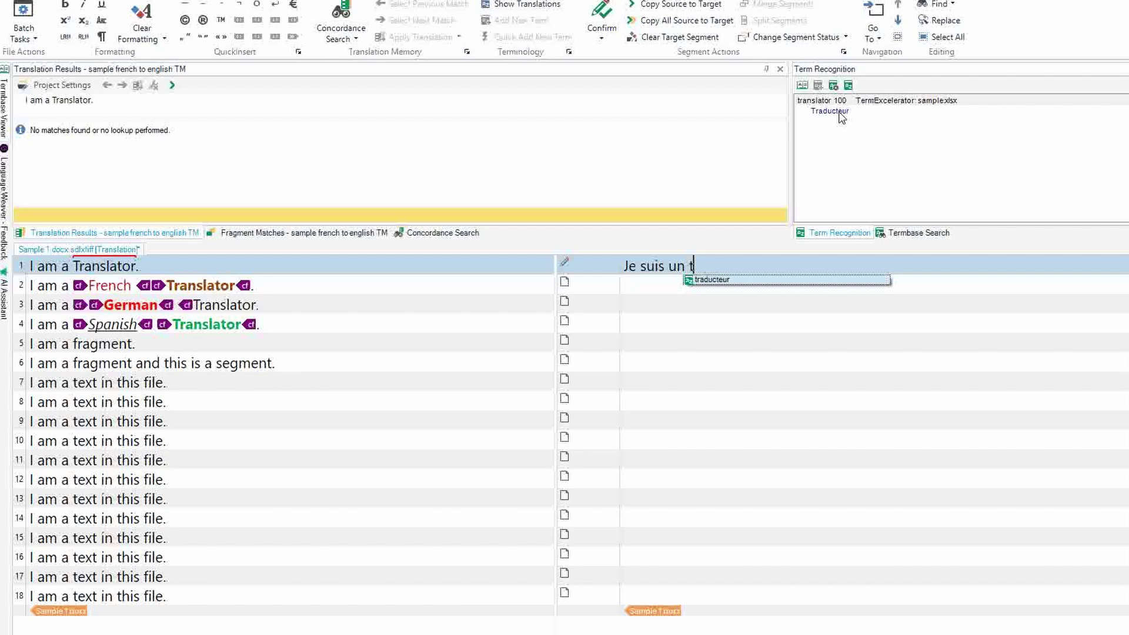
{"action": "key", "text": "Return"}
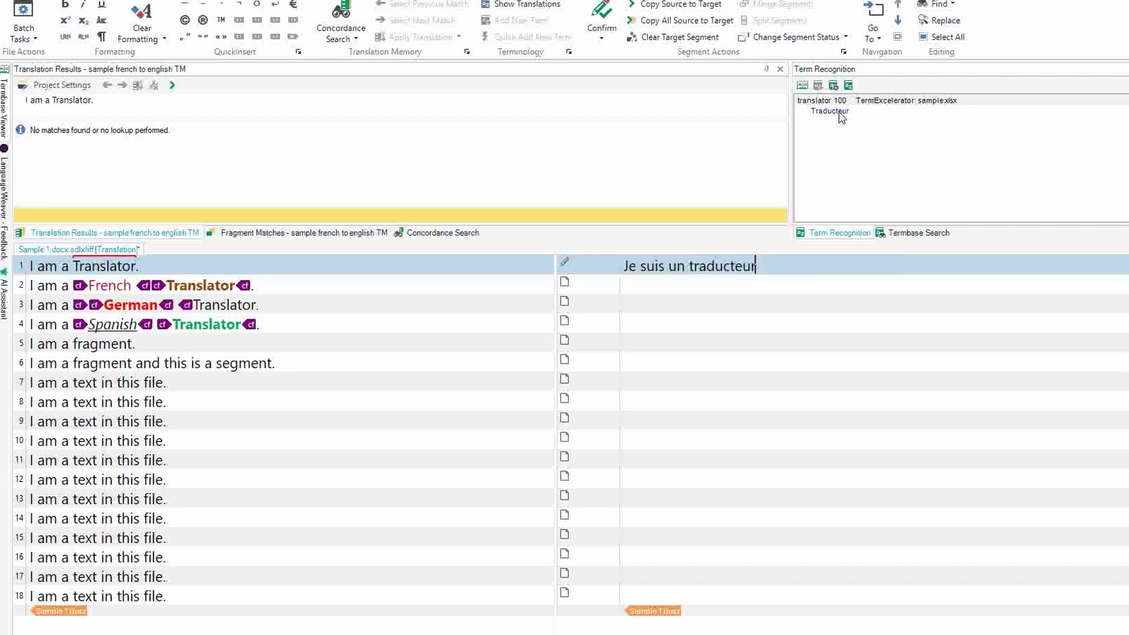
{"action": "type", "text": "."}
{"action": "key", "text": "ctrl+Return"}
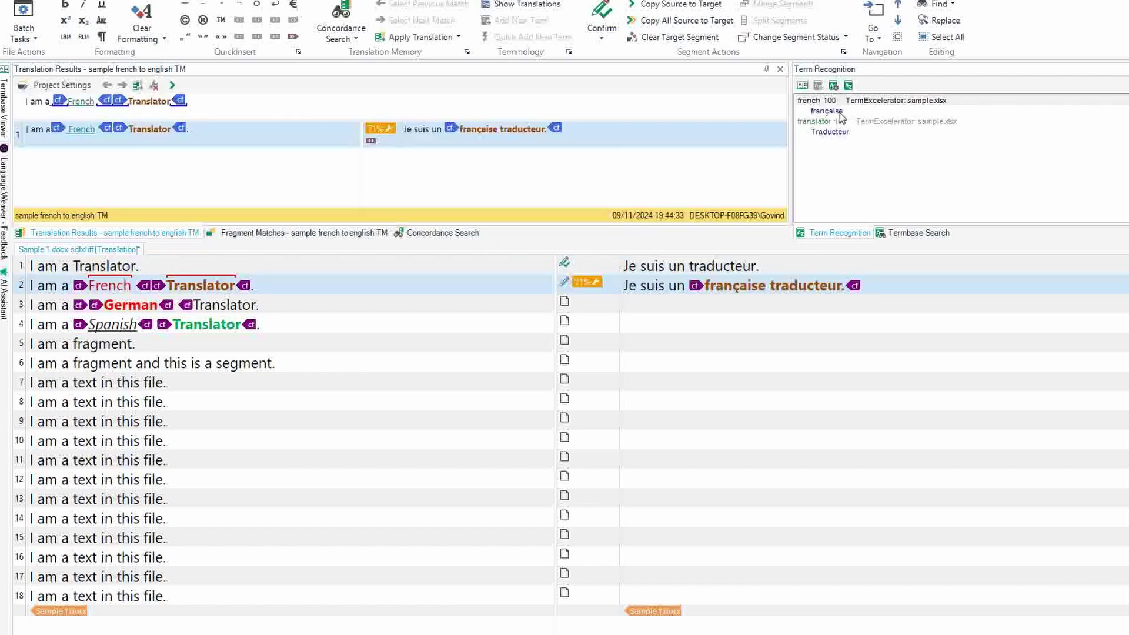
{"action": "left_click", "coordinate": [656, 264]}
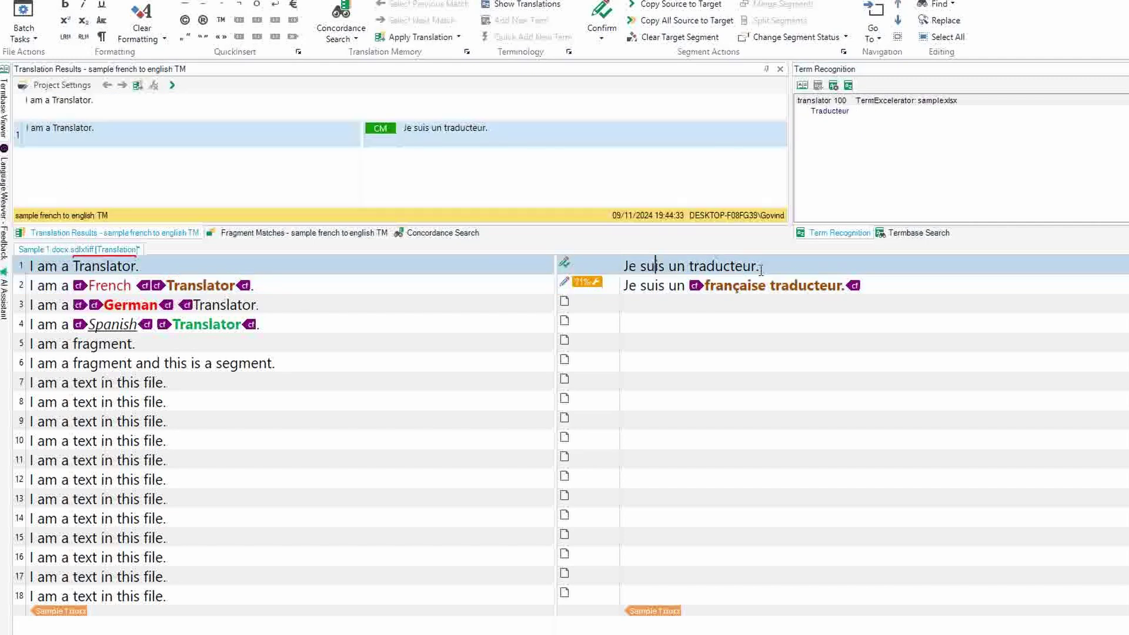
Clear all formatting and tags from the target text of segment 2
{"action": "left_click", "coordinate": [656, 287]}
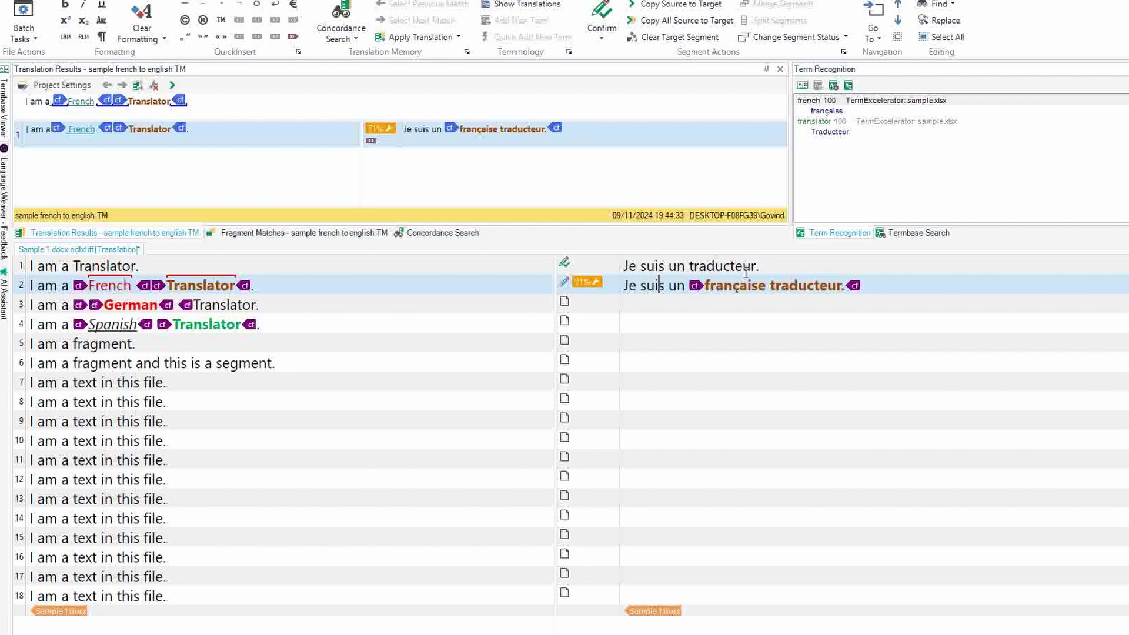
{"action": "left_click", "coordinate": [723, 288]}
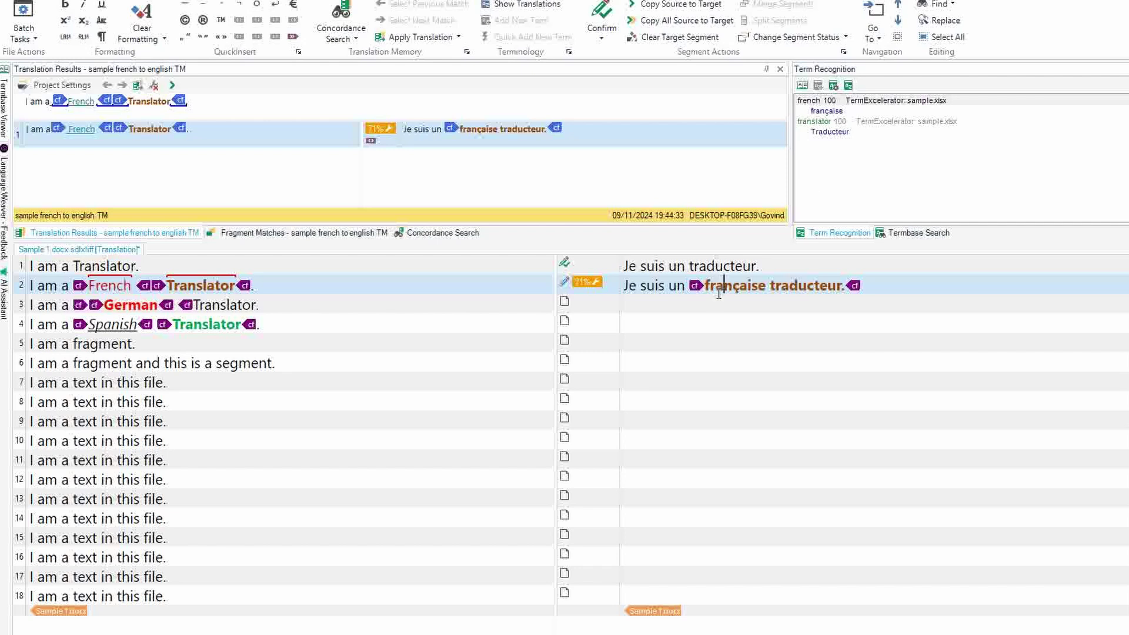
{"action": "left_click", "coordinate": [767, 286]}
{"action": "mouse_move", "coordinate": [595, 284]}
{"action": "left_click", "coordinate": [687, 286]}
{"action": "key", "text": "ctrl+space"}
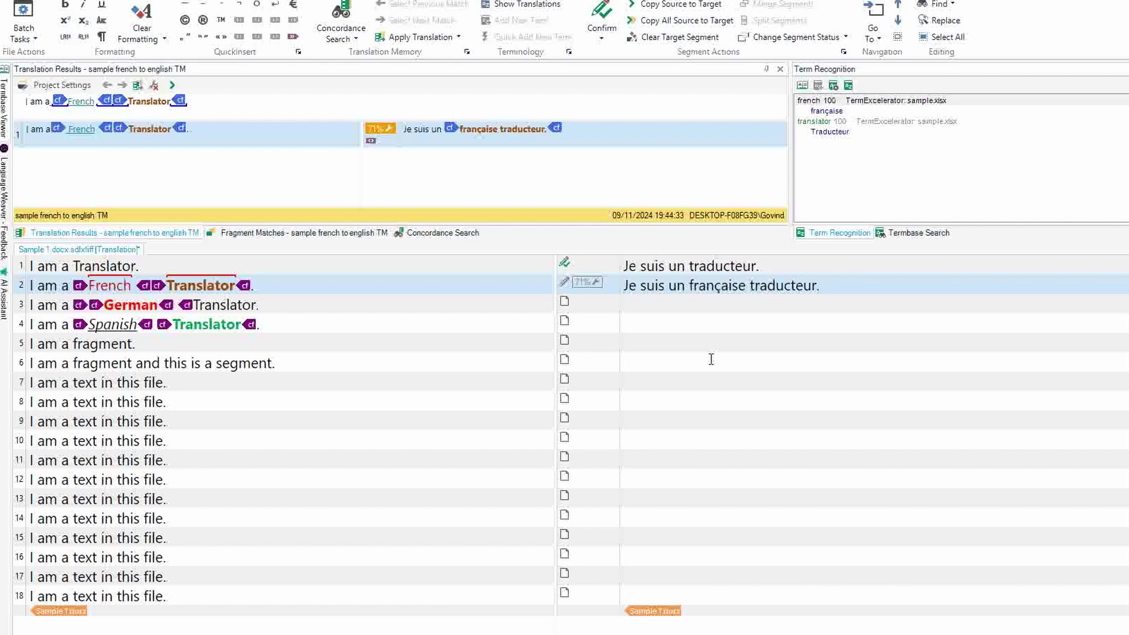
Apply the formatting tag pair of source word "French" to "française" in segment 2's target
{"action": "key", "text": "Left"}
{"action": "key", "text": "Left"}
{"action": "key", "text": "Left"}
{"action": "key", "text": "Left"}
{"action": "key", "text": "Left"}
{"action": "key", "text": "Left"}
{"action": "key", "text": "Left"}
{"action": "key", "text": "Left"}
{"action": "key", "text": "Left"}
{"action": "key", "text": "Left"}
{"action": "key", "text": "Left"}
{"action": "key", "text": "Left"}
{"action": "key", "text": "Left"}
{"action": "key", "text": "Left"}
{"action": "key", "text": "Left"}
{"action": "key", "text": "Left"}
{"action": "key", "text": "Left"}
{"action": "key", "text": "Left"}
{"action": "key", "text": "Left"}
{"action": "key", "text": "Left"}
{"action": "key", "text": "Left"}
{"action": "key", "text": "shift+Right"}
{"action": "key", "text": "shift+Right"}
{"action": "key", "text": "shift+Right"}
{"action": "key", "text": "shift+Right"}
{"action": "key", "text": "shift+Right"}
{"action": "key", "text": "shift+Right"}
{"action": "key", "text": "shift+Right"}
{"action": "key", "text": "shift+Right"}
{"action": "key", "text": "shift+Right"}
{"action": "key", "text": "ctrl+comma"}
{"action": "key", "text": "Return"}
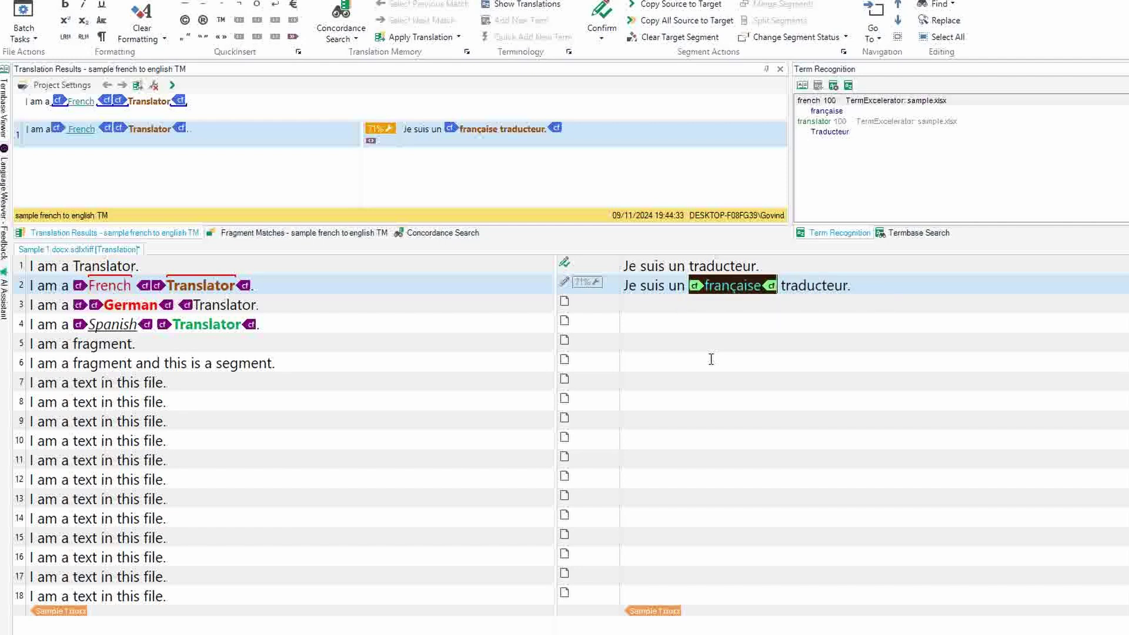
Apply the bold tag pair of source word "Translator" to "traducteur" in segment 2 and confirm the segment
{"action": "key", "text": "Right"}
{"action": "key", "text": "shift+End"}
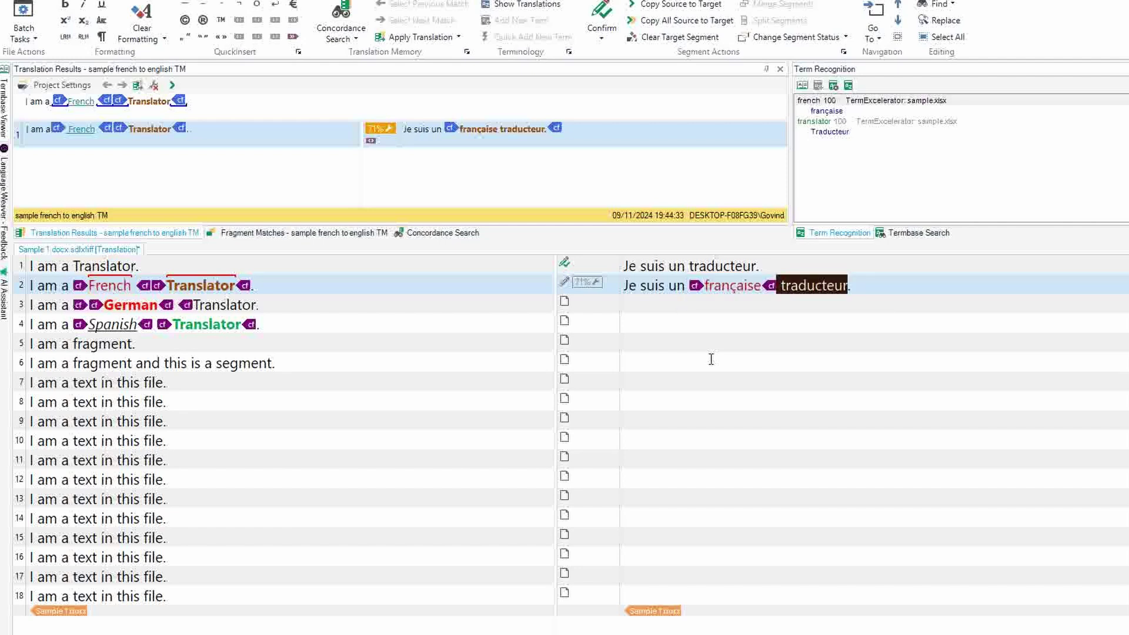
{"action": "key", "text": "ctrl+comma"}
{"action": "key", "text": "Return"}
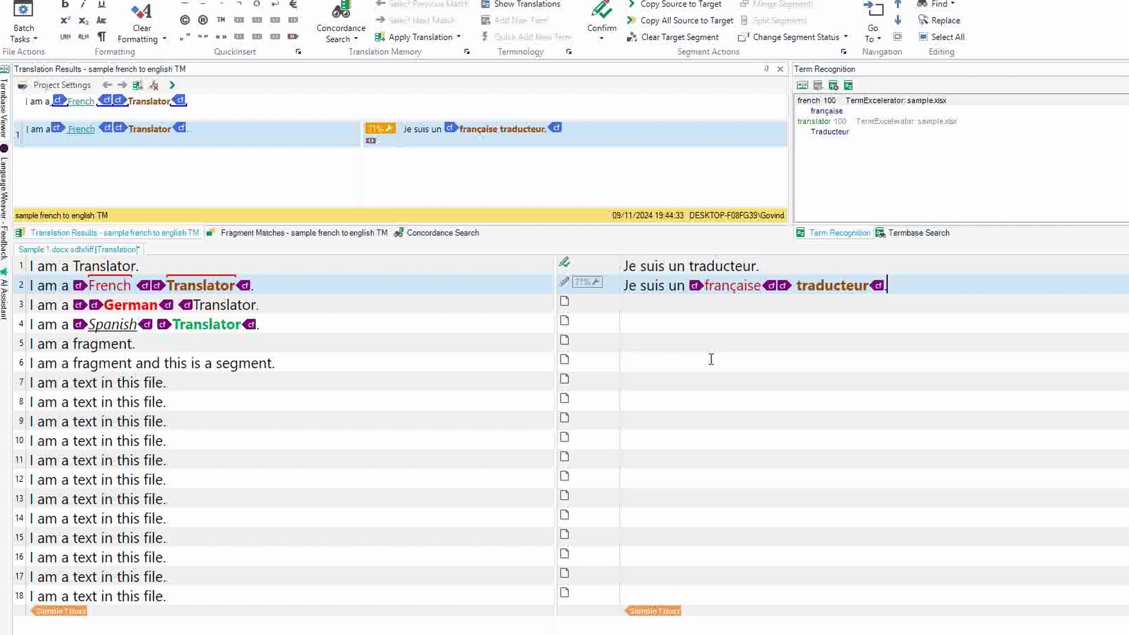
{"action": "key", "text": "ctrl+Return"}
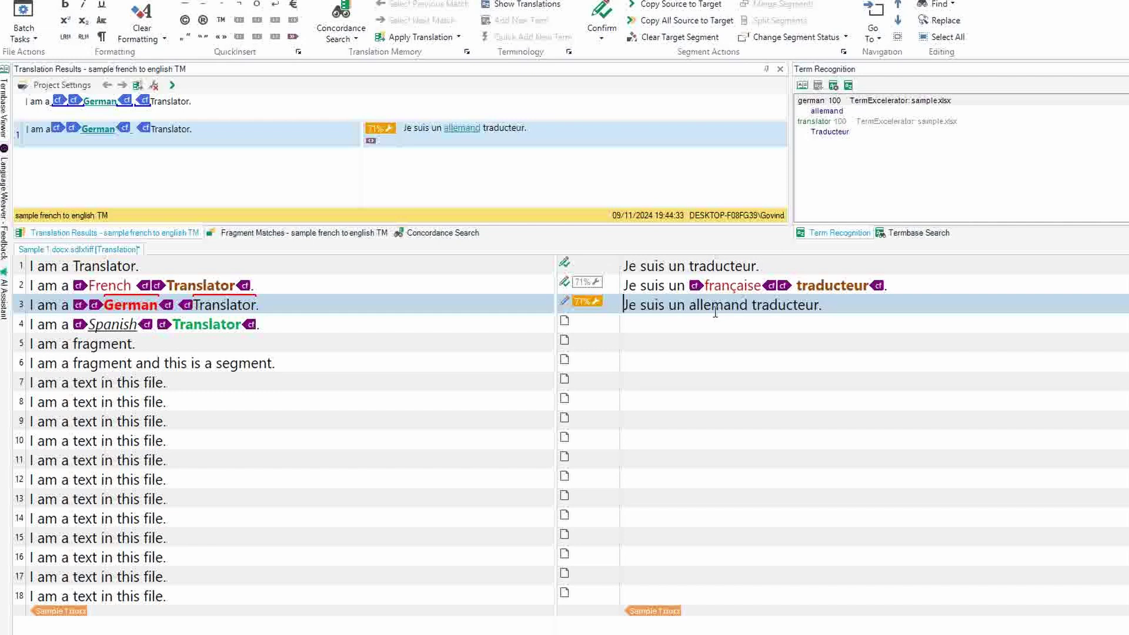
Reorder segment 3's target to read "Je suis un traducteur allemand.", removing the trailing "traducteur"
{"action": "left_click", "coordinate": [689, 305]}
{"action": "type", "text": "traducteur"}
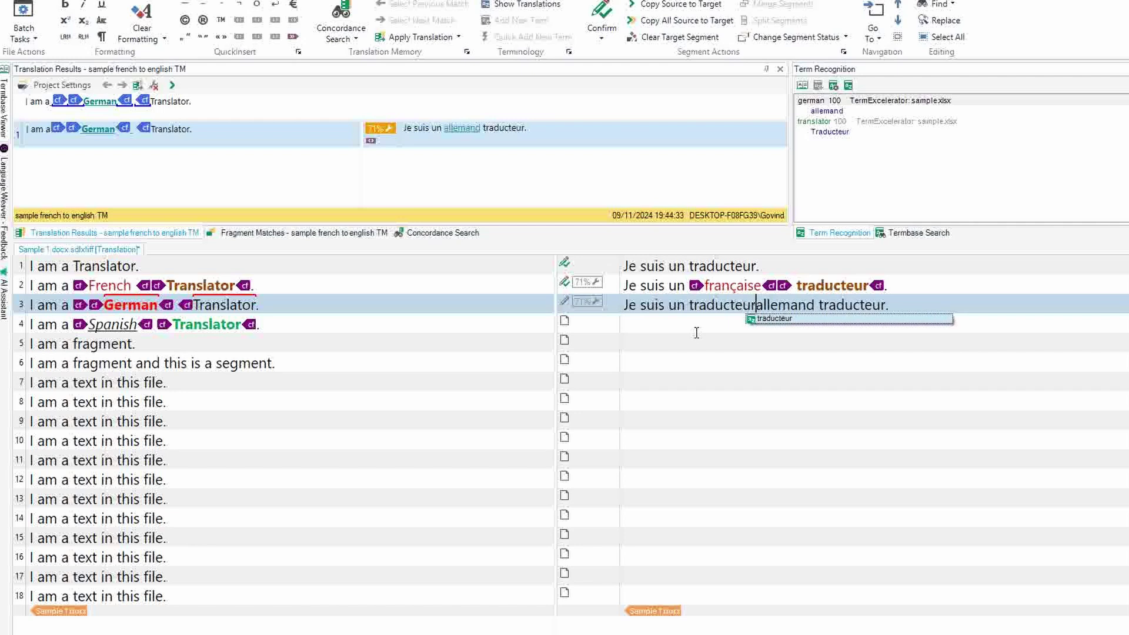
{"action": "key", "text": "End"}
{"action": "key", "text": "Left"}
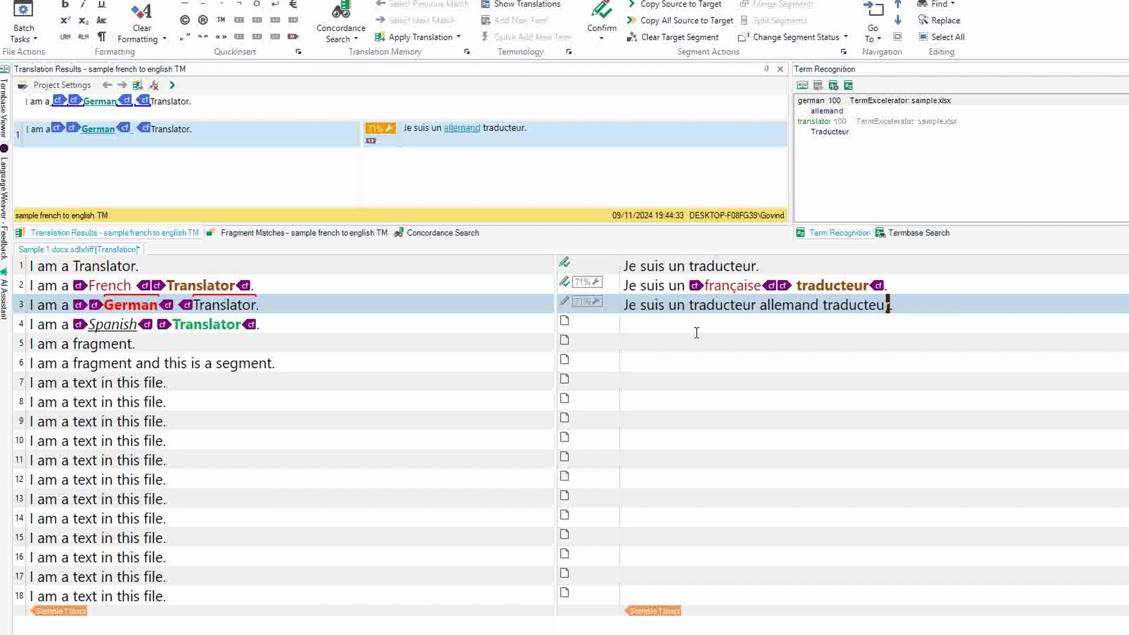
{"action": "key", "text": "shift+Left"}
{"action": "key", "text": "shift+Left"}
{"action": "key", "text": "shift+Left"}
{"action": "key", "text": "shift+Left"}
{"action": "key", "text": "shift+Left"}
{"action": "key", "text": "shift+Left"}
{"action": "key", "text": "shift+Left"}
{"action": "key", "text": "shift+Left"}
{"action": "key", "text": "shift+Left"}
{"action": "key", "text": "shift+Left"}
{"action": "key", "text": "Delete"}
Wrap "traducteur" in segment 3's target with the two nested formatting tag pairs of source word "German"
{"action": "double_click", "coordinate": [714, 304]}
{"action": "key", "text": "ctrl+comma"}
{"action": "key", "text": "Return"}
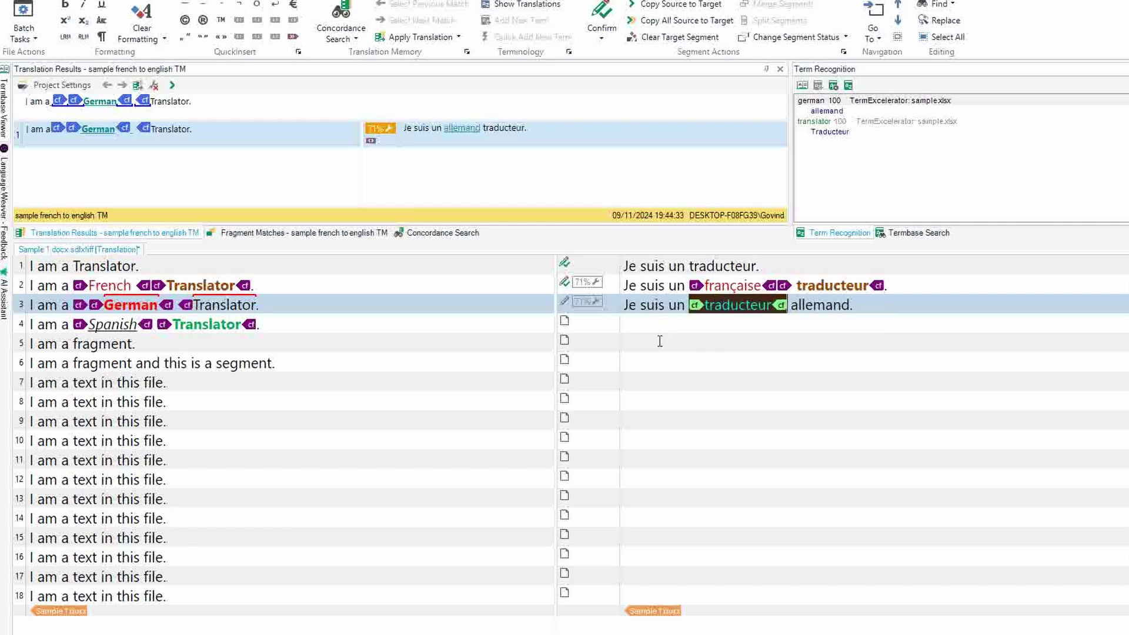
{"action": "left_click", "coordinate": [712, 308]}
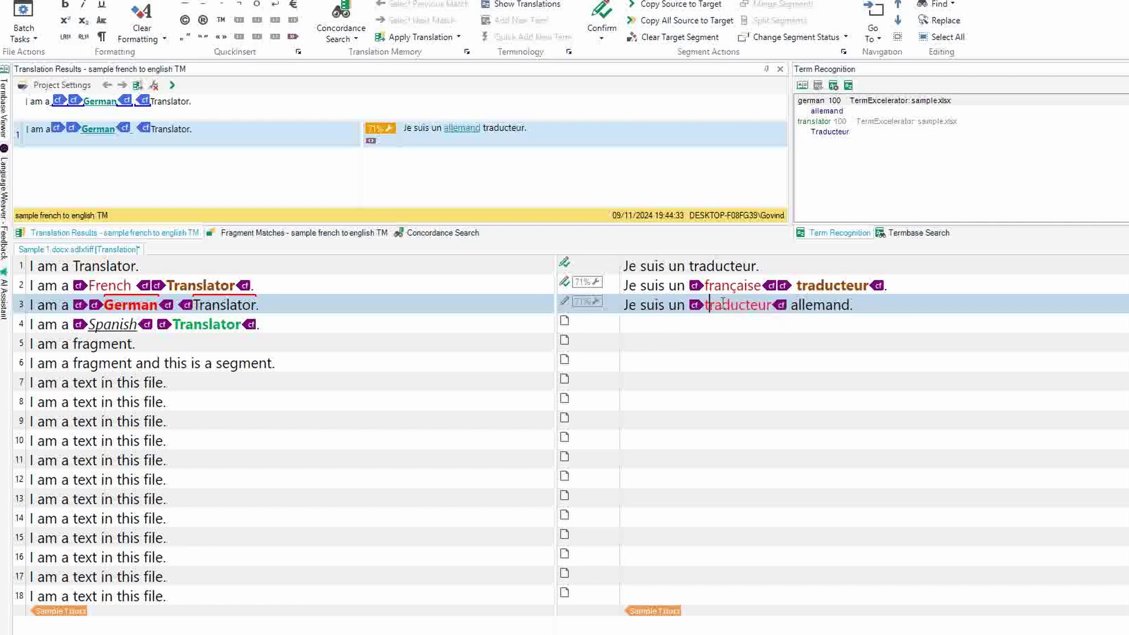
{"action": "double_click", "coordinate": [722, 303]}
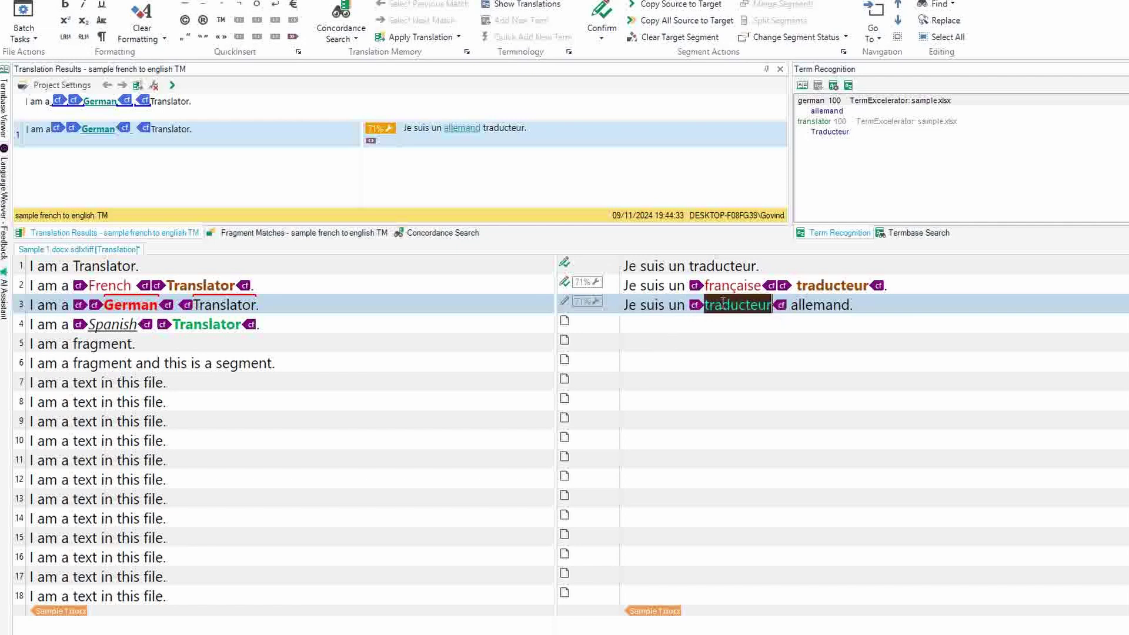
{"action": "key", "text": "ctrl+comma"}
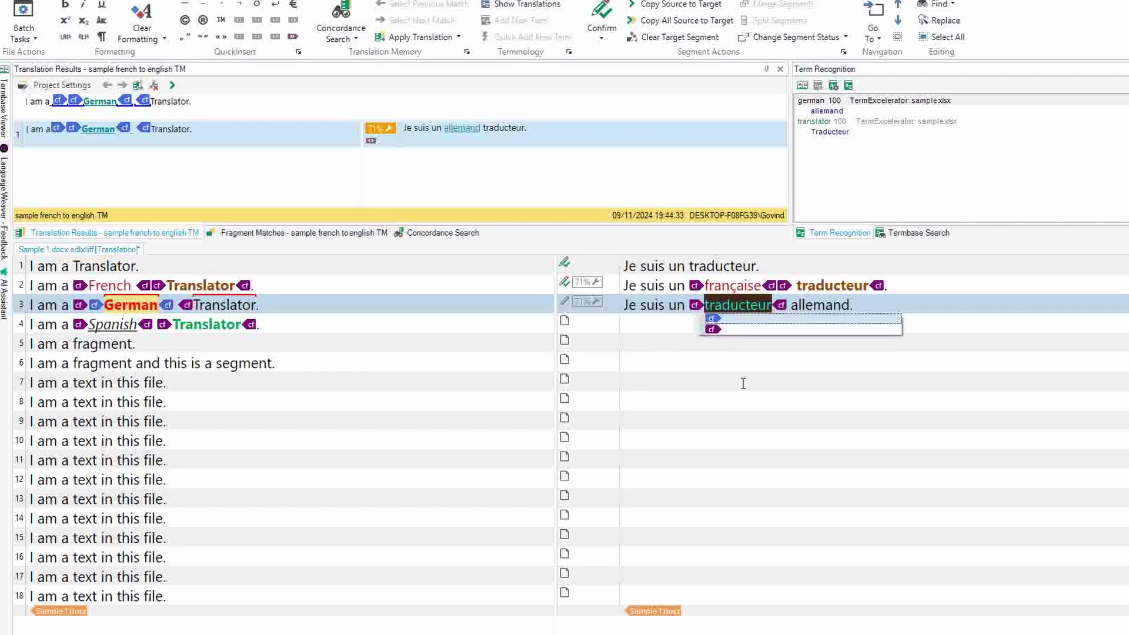
{"action": "left_click", "coordinate": [711, 329]}
{"action": "left_click", "coordinate": [747, 306]}
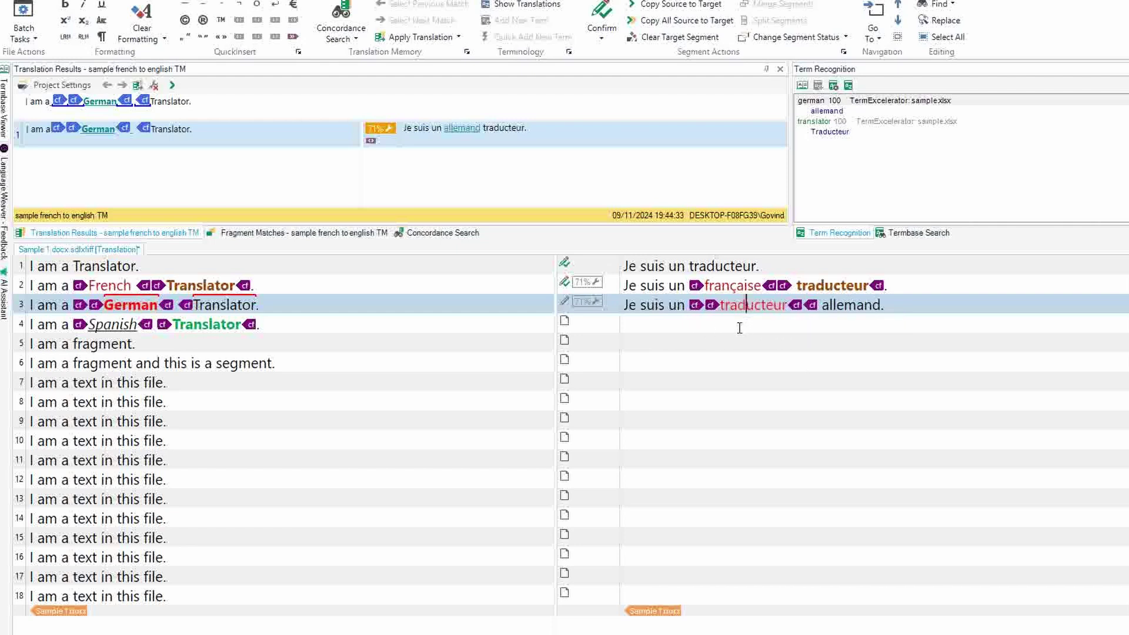
Copy segment 3's source with its tags to the target and replace "I am a" with "Je suis un"
{"action": "key", "text": "ctrl+Insert"}
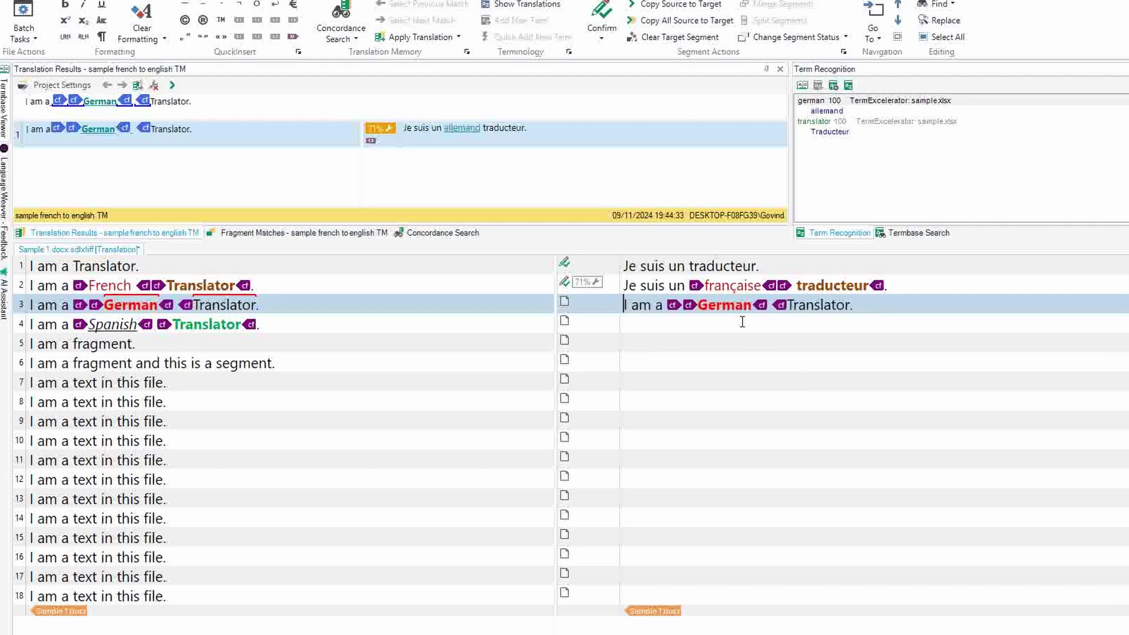
{"action": "type", "text": "J"}
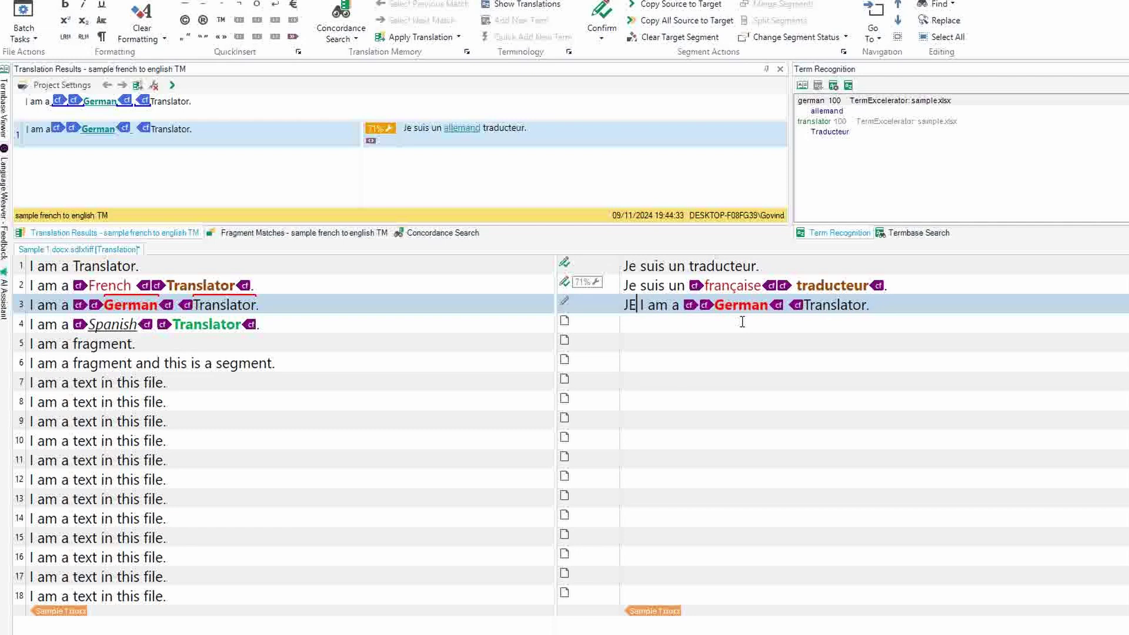
{"action": "type", "text": "e"}
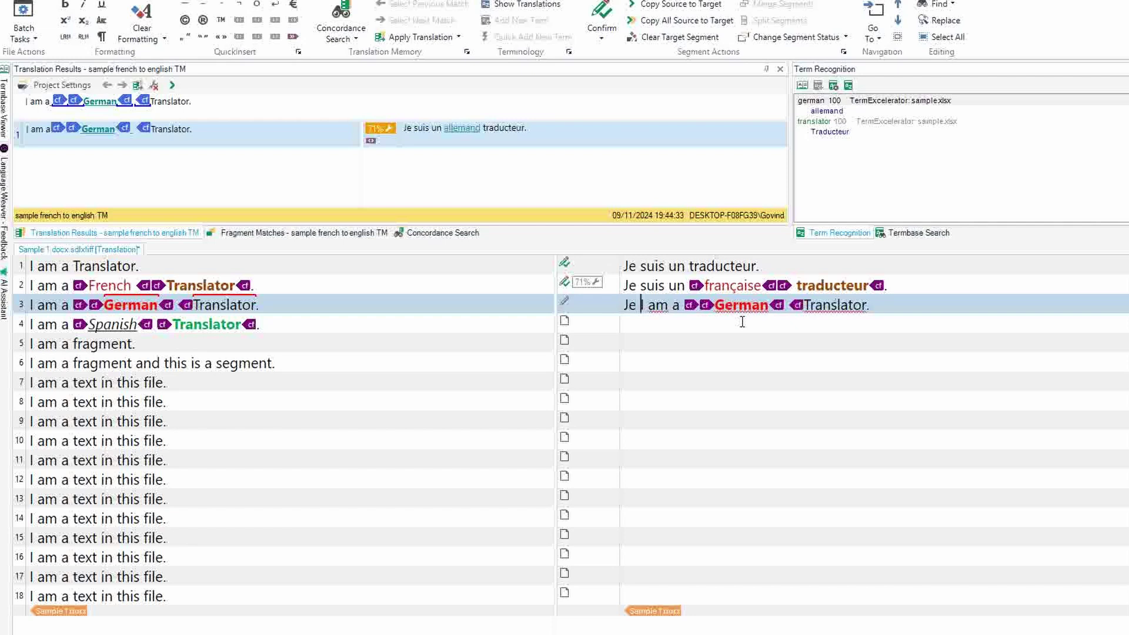
{"action": "key", "text": "Delete"}
{"action": "type", "text": "suis un"}
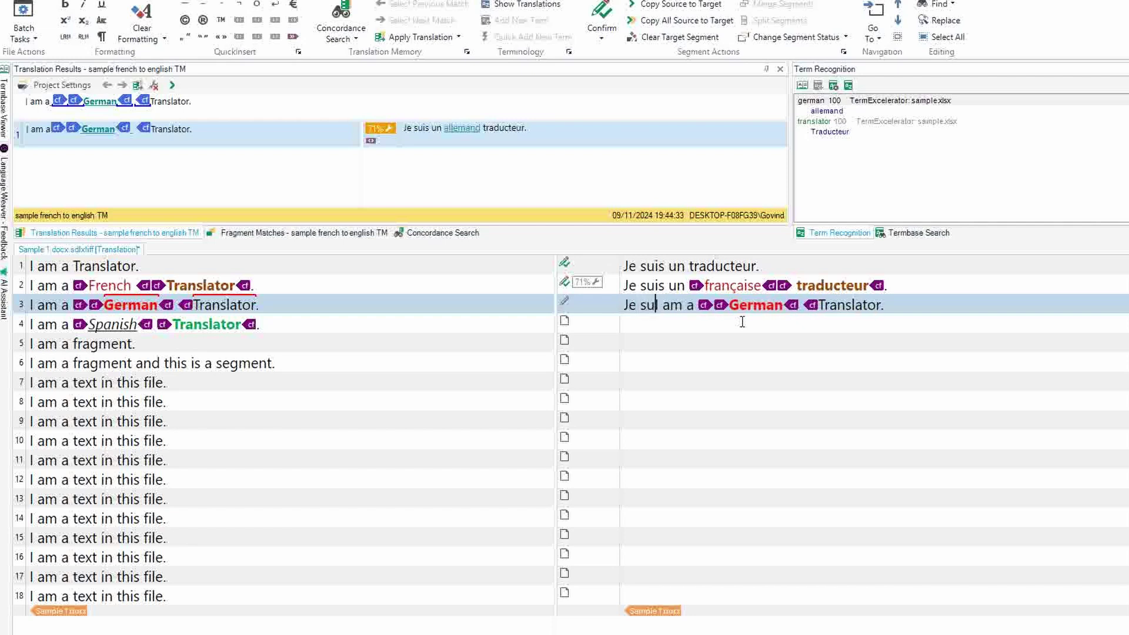
{"action": "key", "text": "Delete"}
{"action": "key", "text": "Delete"}
{"action": "key", "text": "Delete"}
{"action": "key", "text": "Delete"}
{"action": "key", "text": "Delete"}
{"action": "key", "text": "Delete"}
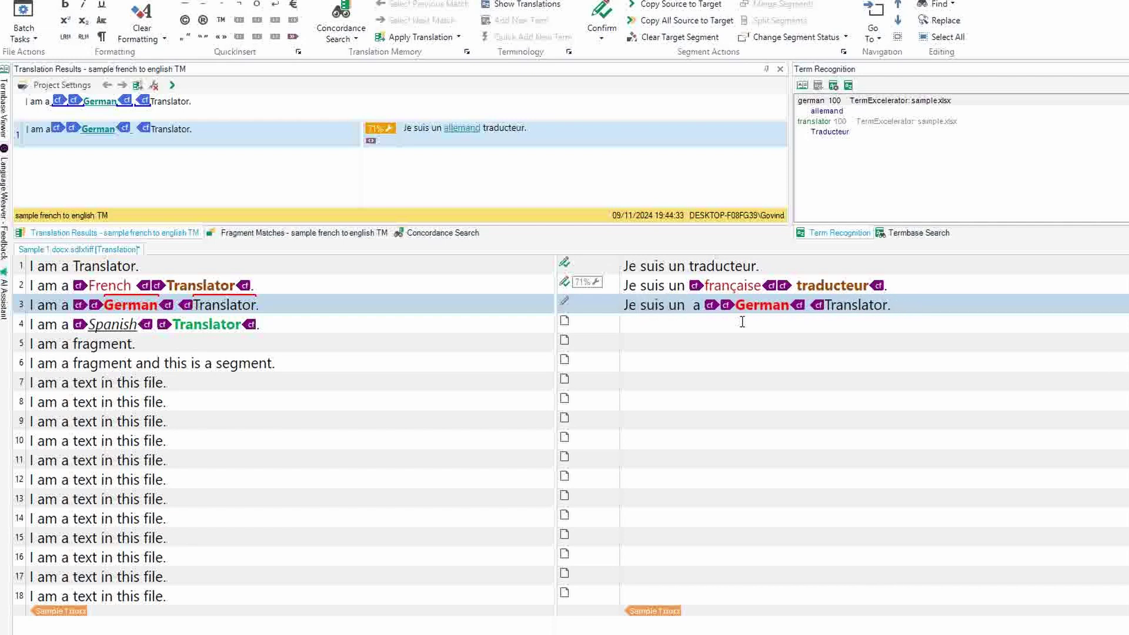
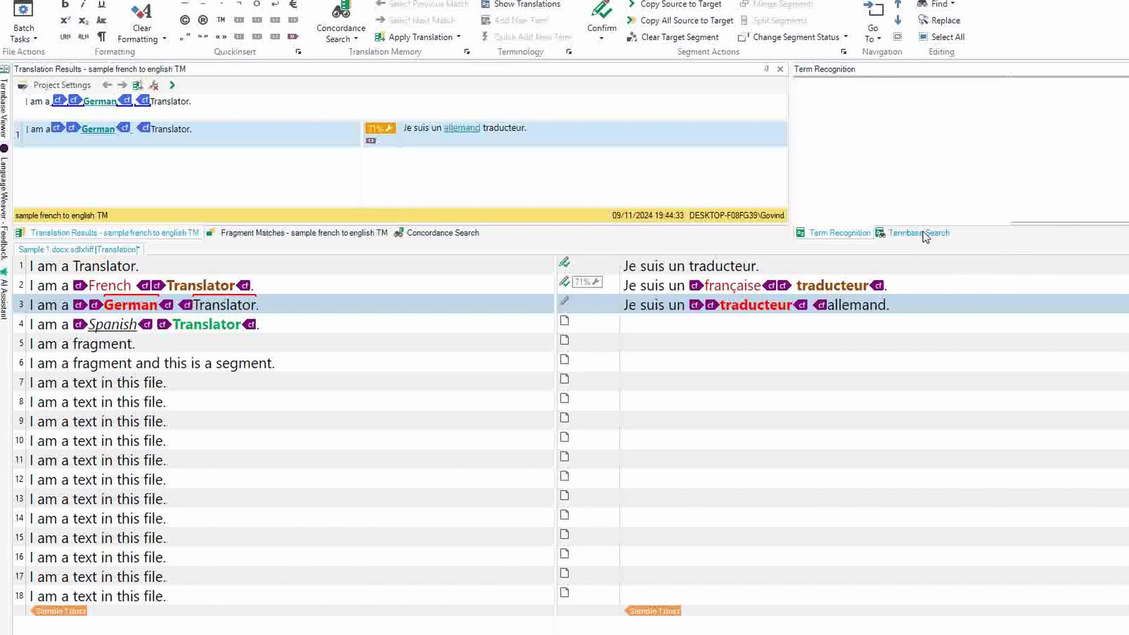
Search the termbase for "french", "city" and "translator"
{"action": "left_click", "coordinate": [834, 87]}
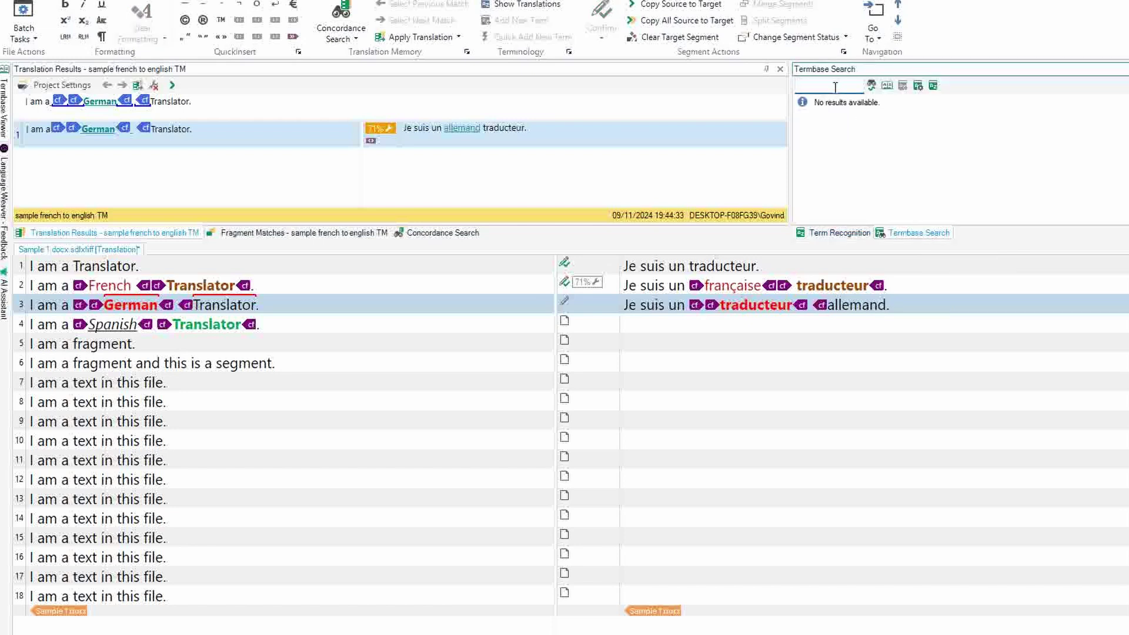
{"action": "type", "text": "french"}
{"action": "key", "text": "Return"}
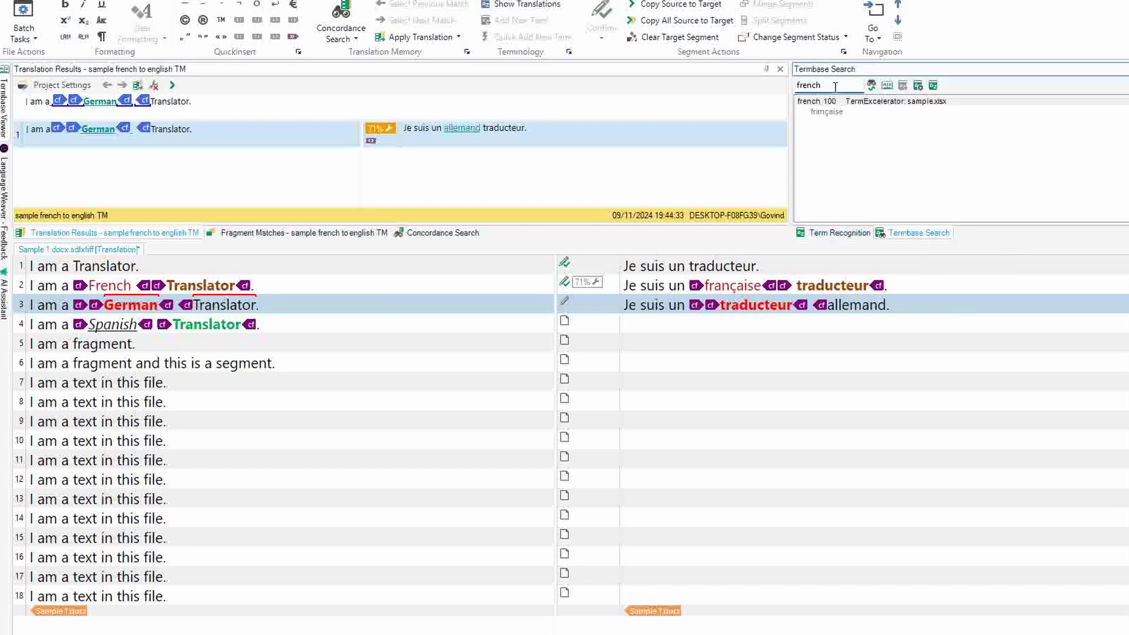
{"action": "double_click", "coordinate": [835, 87]}
{"action": "type", "text": "city"}
{"action": "key", "text": "Return"}
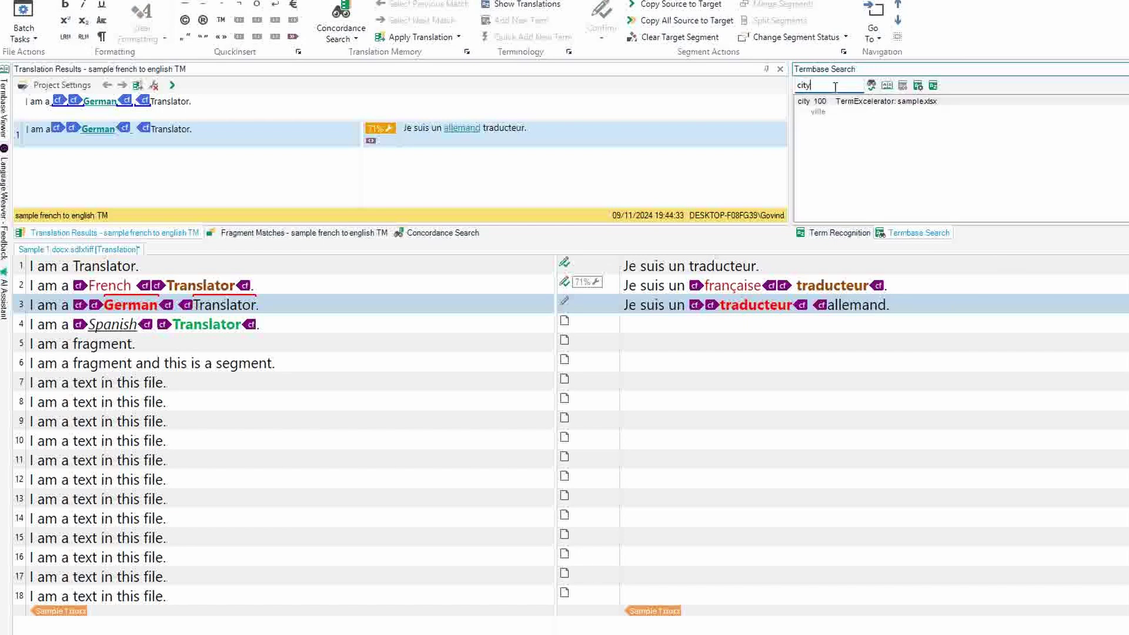
{"action": "double_click", "coordinate": [835, 87]}
{"action": "type", "text": "translator"}
{"action": "key", "text": "Home"}
{"action": "key", "text": "Return"}
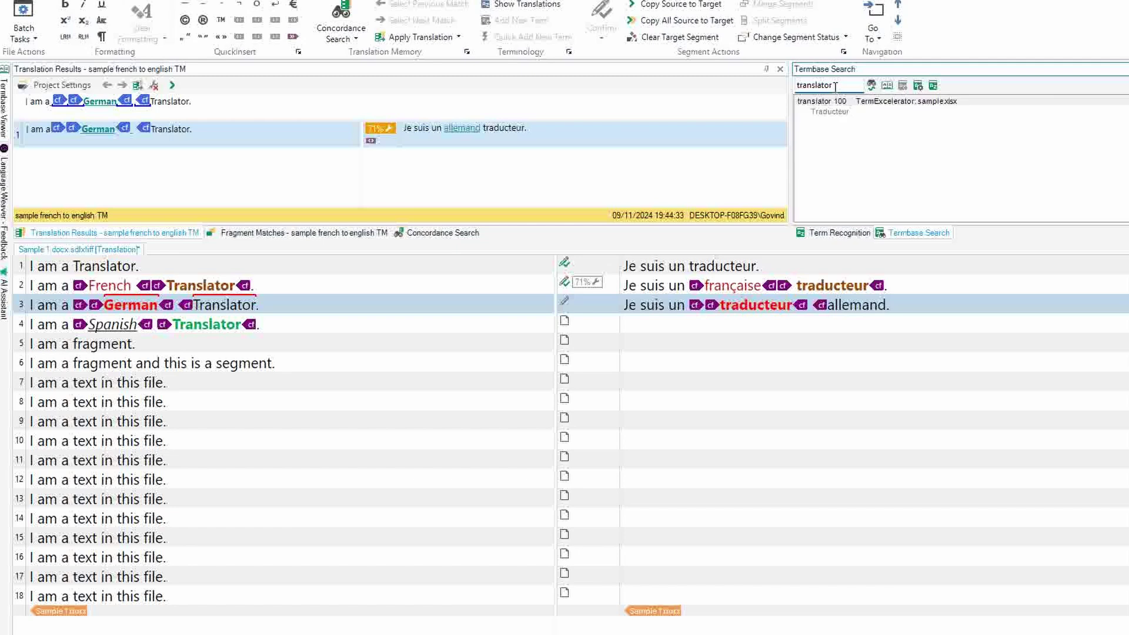
Confirm segment 3 and edit segment 4's target to read "Je suis un traducteur espagnole.", keeping the new word outside the bold tags
{"action": "left_click", "coordinate": [842, 304]}
{"action": "key", "text": "ctrl+Return"}
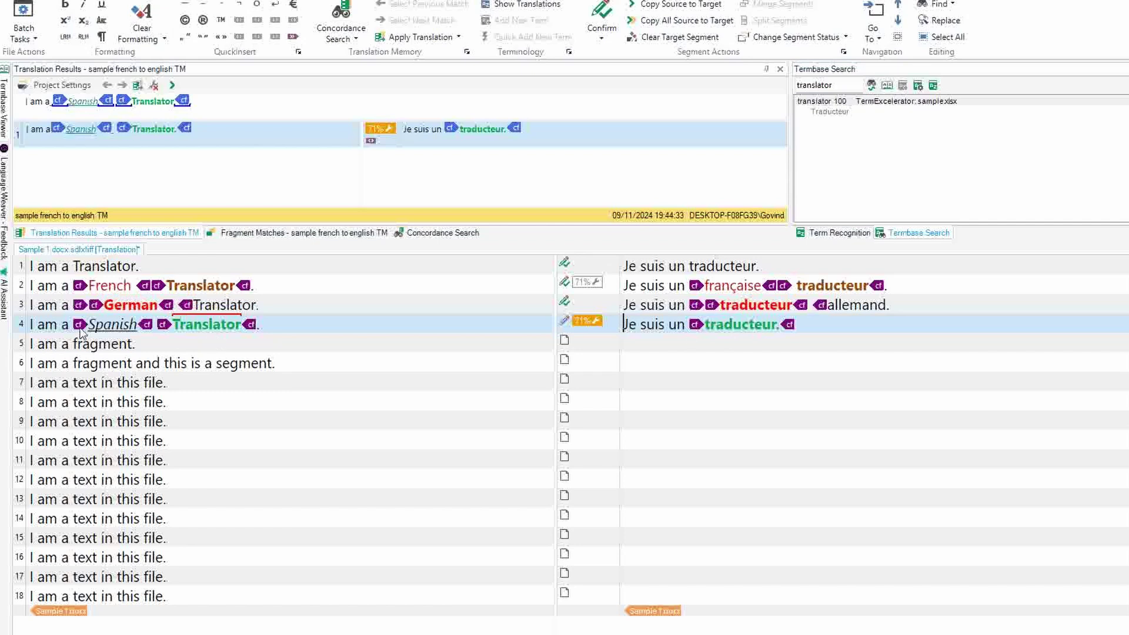
{"action": "left_click", "coordinate": [809, 323]}
{"action": "key", "text": "BackSpace"}
{"action": "key", "text": "Delete"}
{"action": "key", "text": "Escape"}
{"action": "key", "text": "End"}
{"action": "type", "text": "espagmnole."}
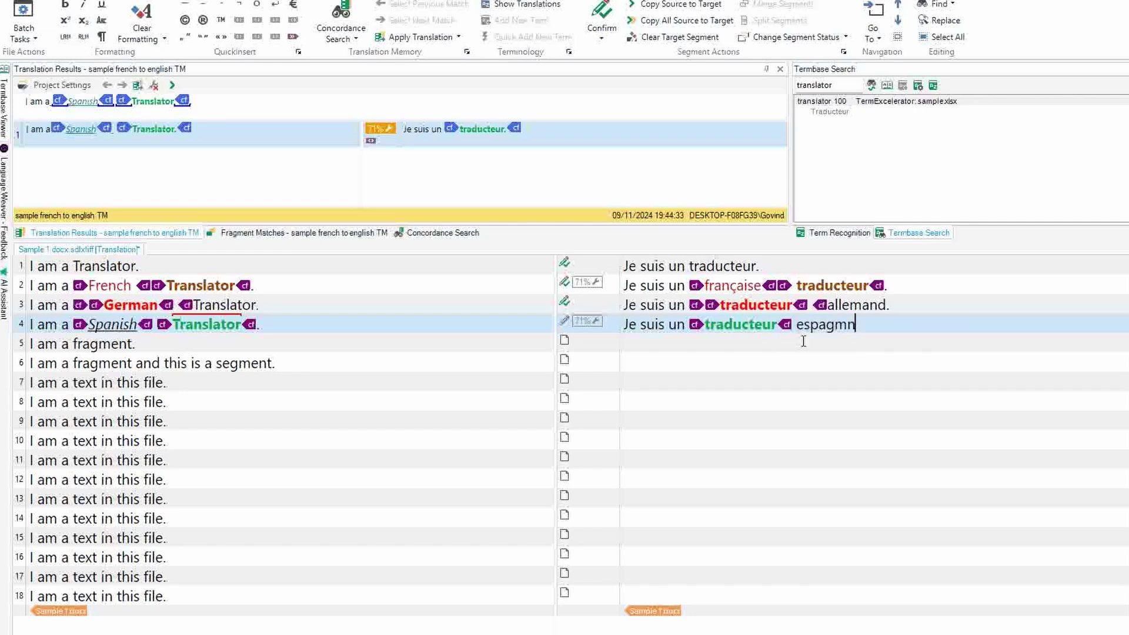
{"action": "key", "text": "Left"}
{"action": "key", "text": "Left"}
{"action": "key", "text": "Left"}
{"action": "key", "text": "Left"}
{"action": "key", "text": "Left"}
{"action": "key", "text": "BackSpace"}
Apply the italic underlined tag pair of source word "Spanish" to "espagnole" in segment 4's target
{"action": "key", "text": "Left"}
{"action": "key", "text": "Left"}
{"action": "key", "text": "Left"}
{"action": "key", "text": "Left"}
{"action": "key", "text": "Left"}
{"action": "key", "text": "shift+End"}
{"action": "key", "text": "shift+Left"}
{"action": "key", "text": "ctrl+comma"}
{"action": "key", "text": "Return"}
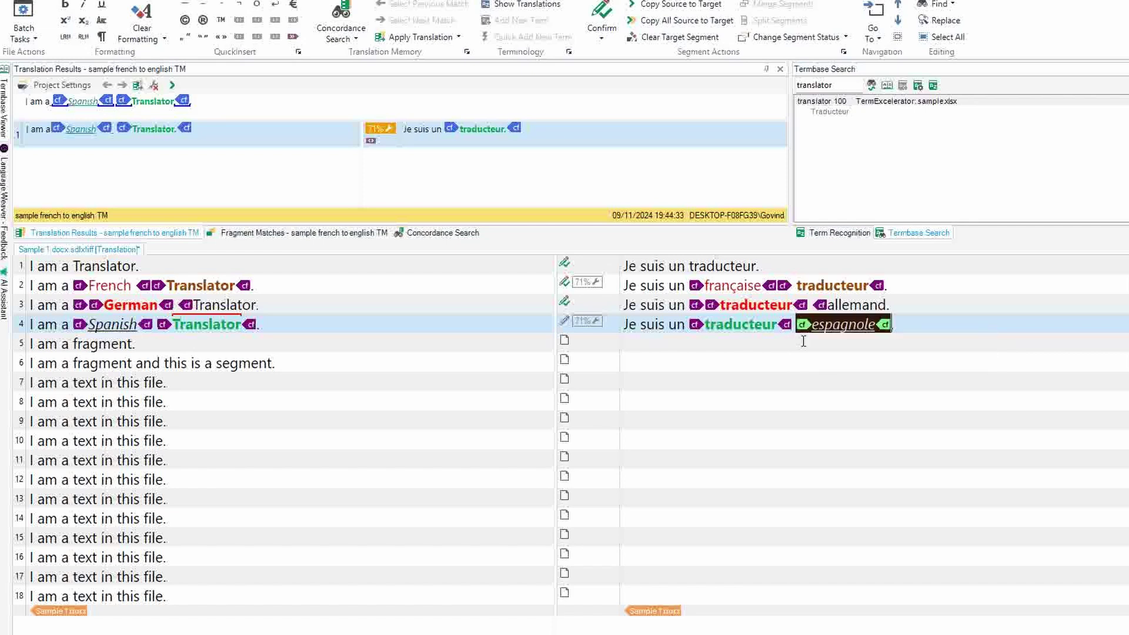
{"action": "key", "text": "End"}
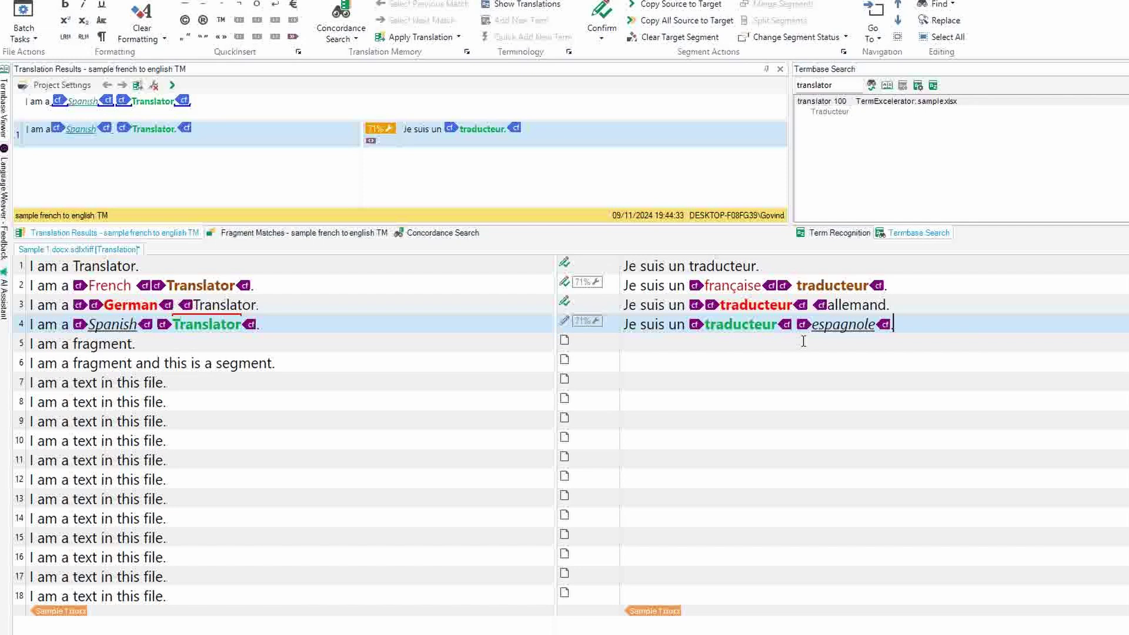
Confirm segment 4, and translate and confirm segment 5 as "Je suis un fragment."
{"action": "left_click", "coordinate": [803, 341]}
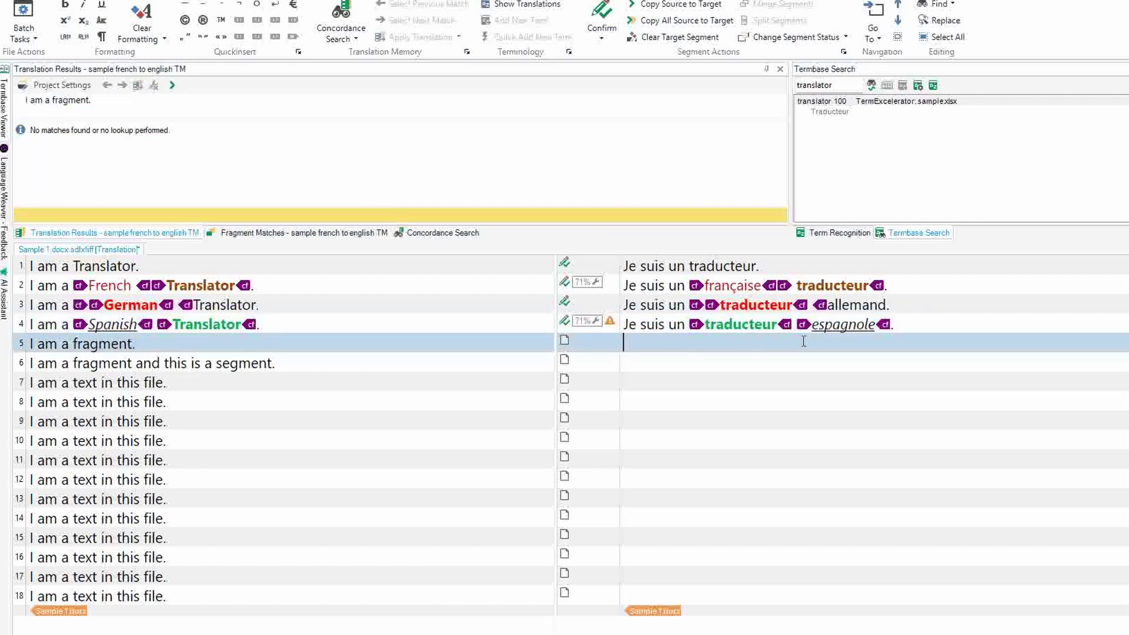
{"action": "type", "text": "Je suis un fragment."}
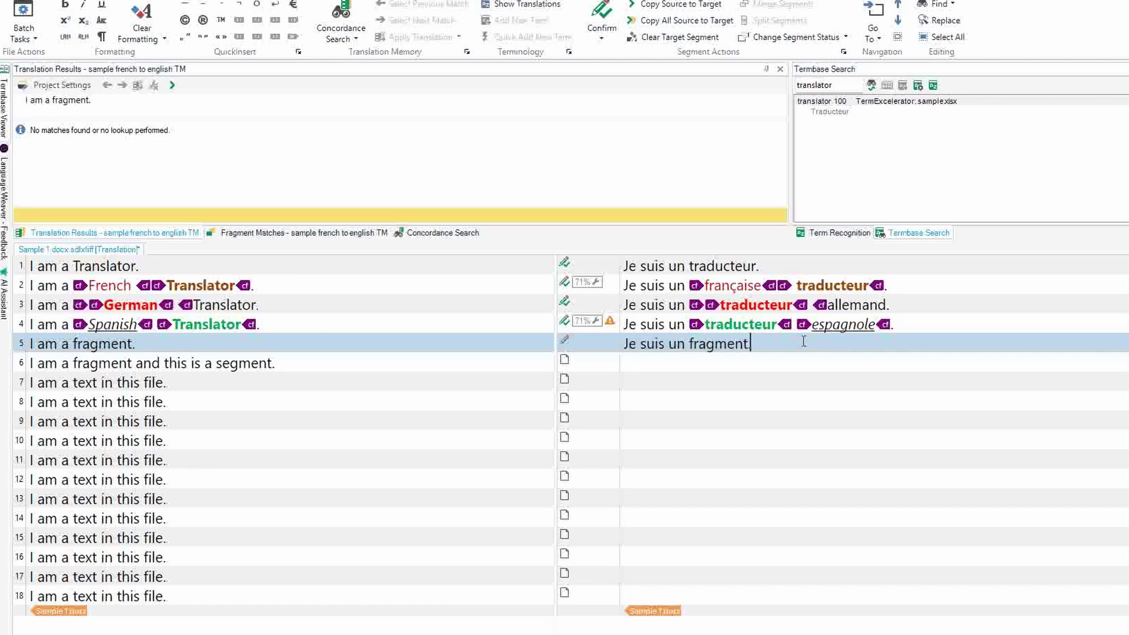
{"action": "key", "text": "ctrl+Return"}
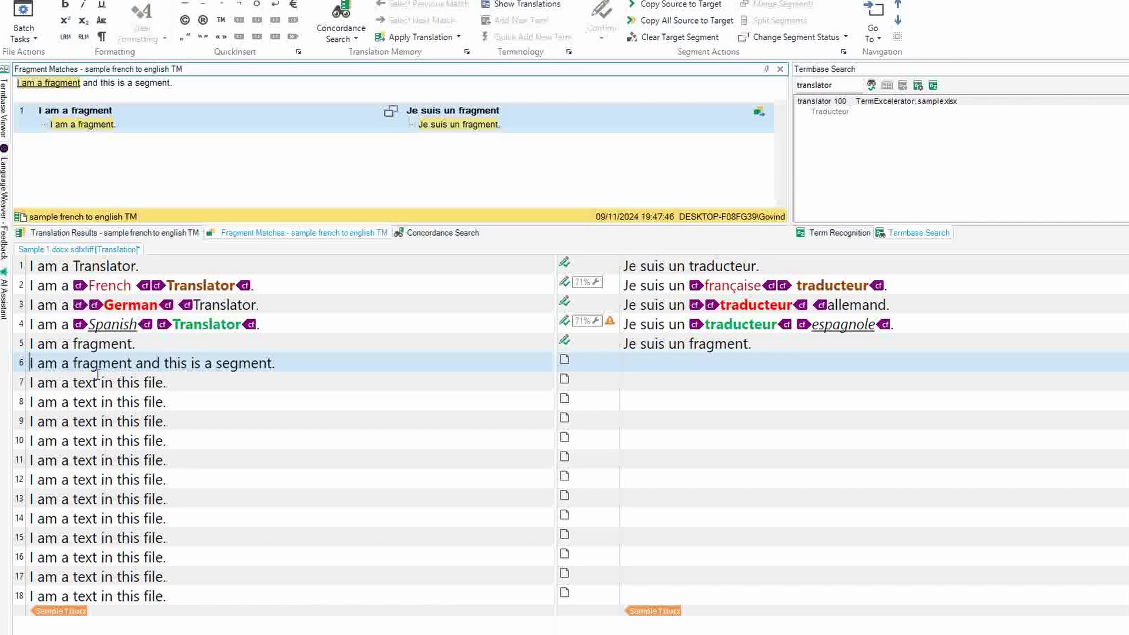
Compare segment 6's source text with its fragment match, and view the translation memory result for segment 4
{"action": "left_click_drag", "start_coordinate": [31, 363], "coordinate": [284, 374]}
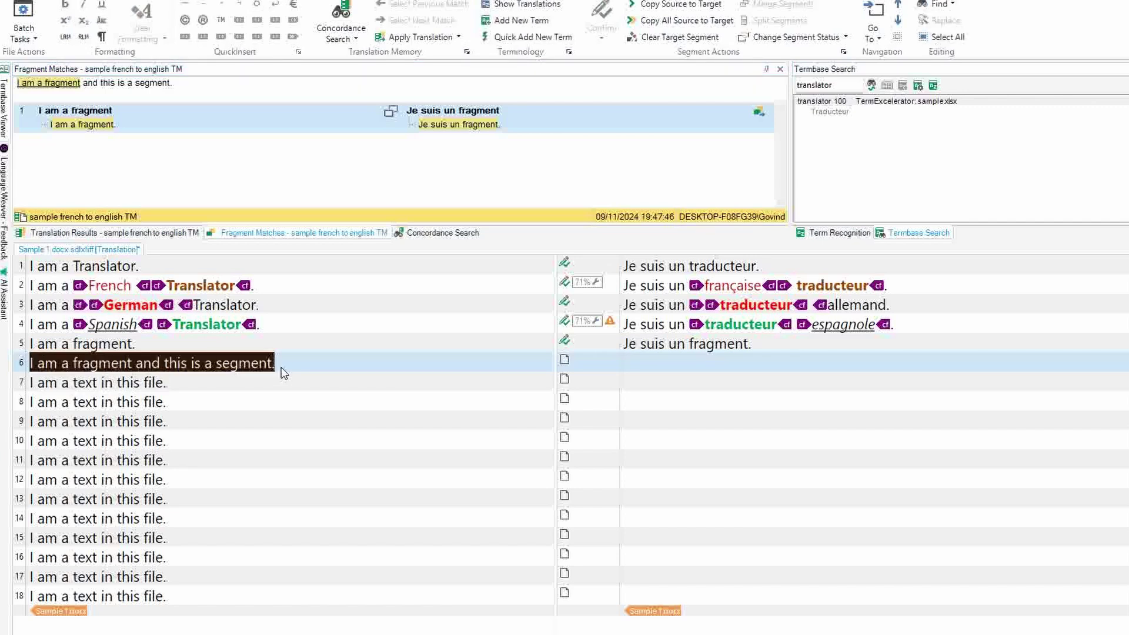
{"action": "left_click", "coordinate": [183, 364]}
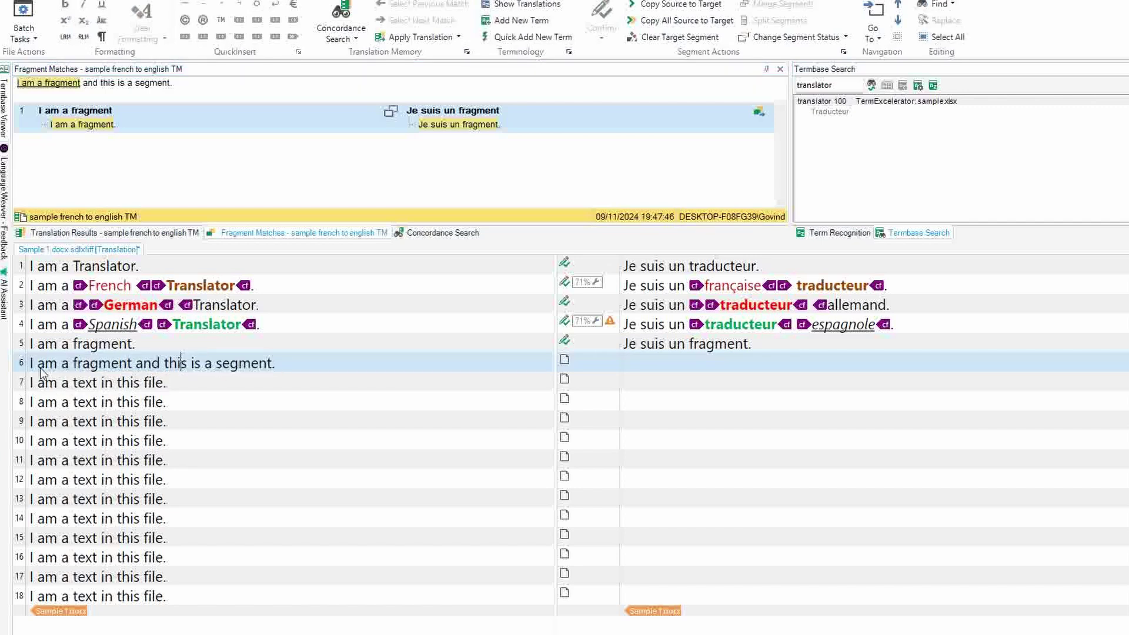
{"action": "left_click_drag", "start_coordinate": [31, 363], "coordinate": [131, 376]}
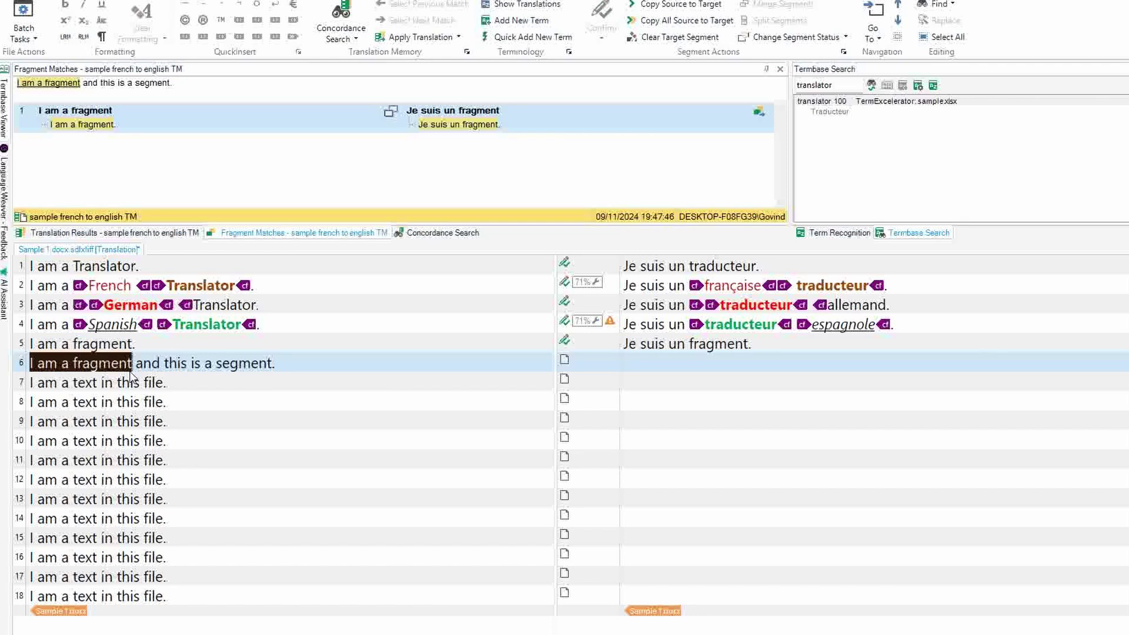
{"action": "left_click", "coordinate": [665, 324]}
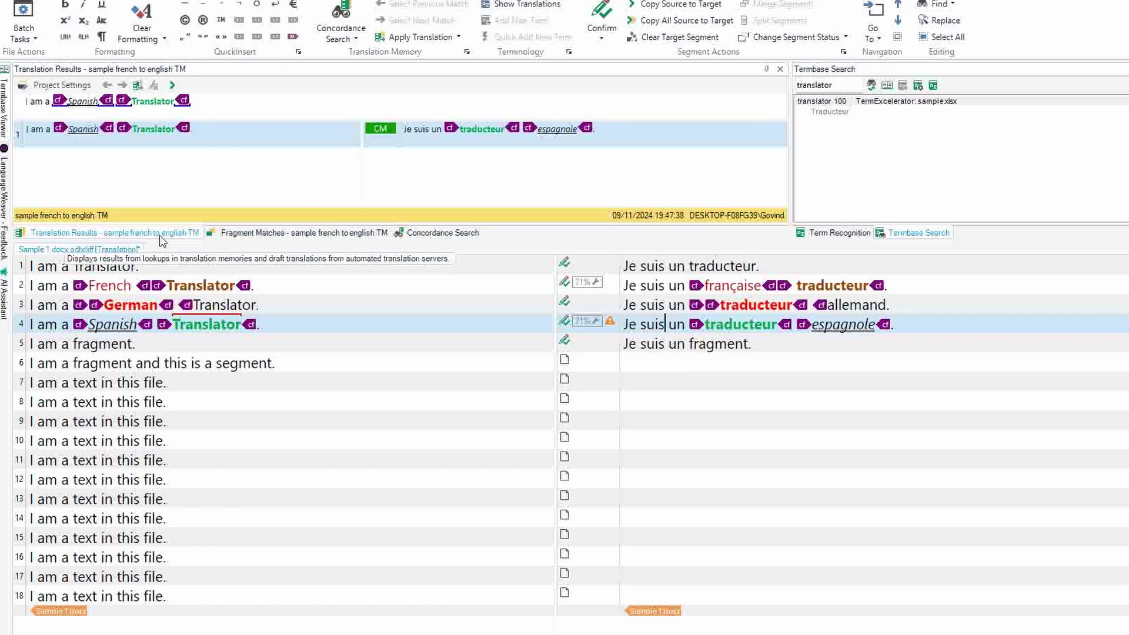
Highlight segment 6's full source sentence and its "I am a fragment" part to compare them with the fragment match
{"action": "left_click", "coordinate": [670, 363]}
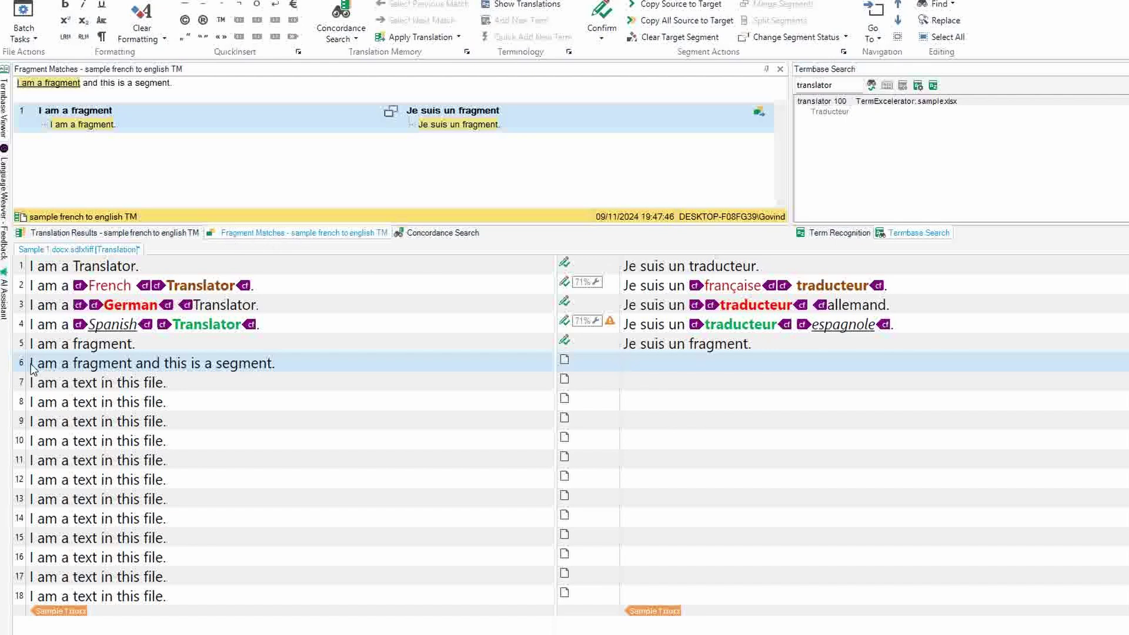
{"action": "left_click_drag", "start_coordinate": [32, 364], "coordinate": [284, 372]}
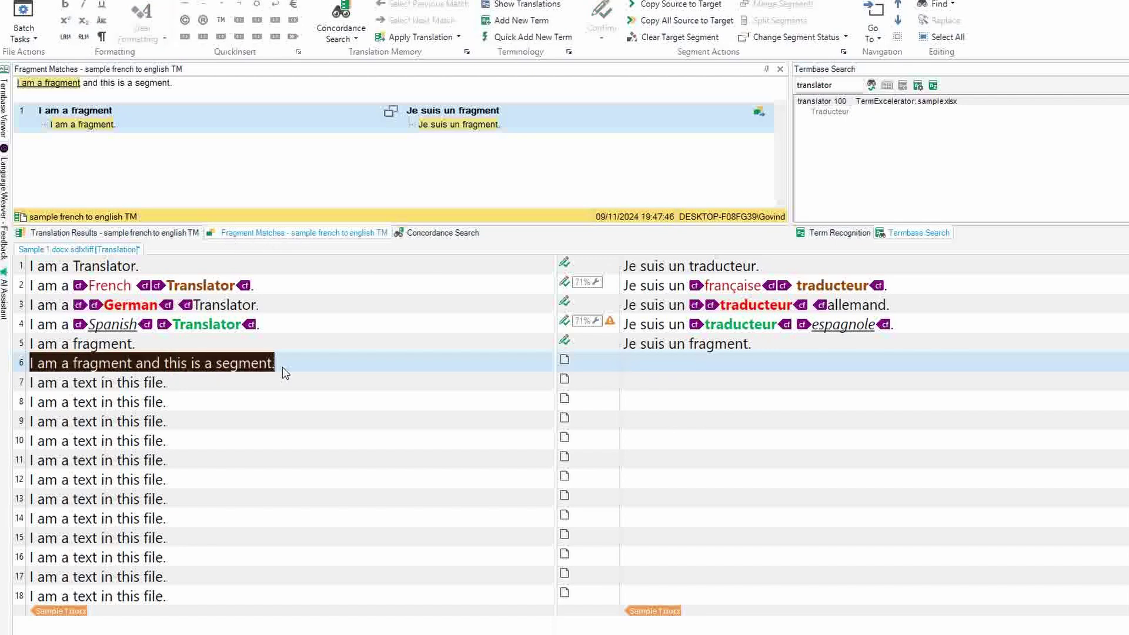
{"action": "left_click_drag", "start_coordinate": [282, 367], "coordinate": [140, 369]}
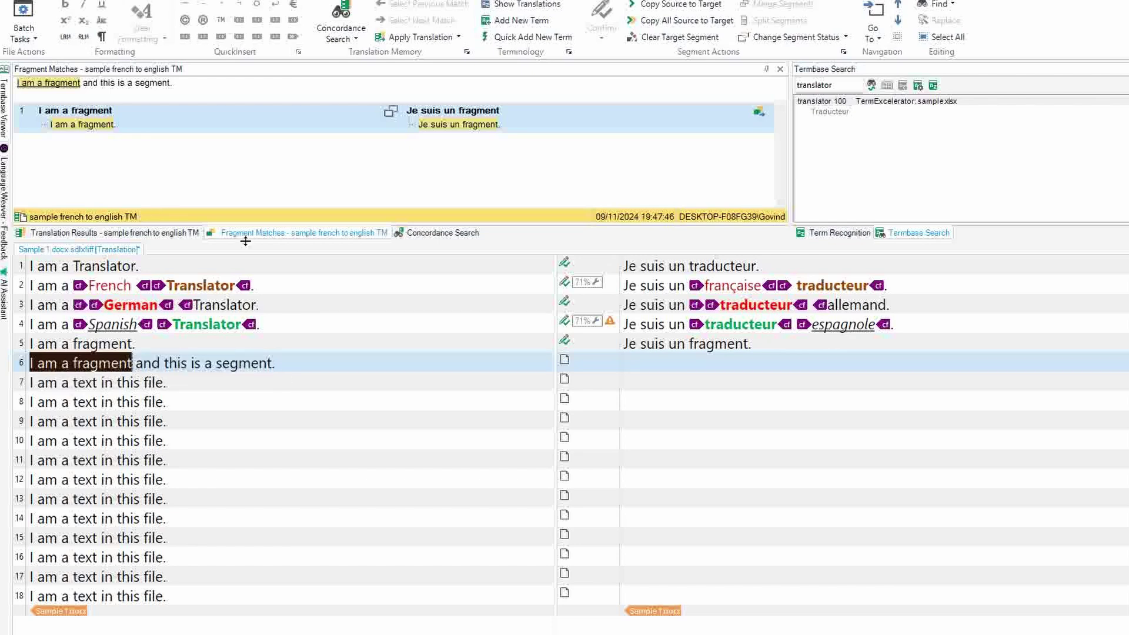
Fill segment 6's target with "Je suis un fragment et je suis un fragment.", reusing the suggested fragment translations
{"action": "left_click", "coordinate": [646, 358]}
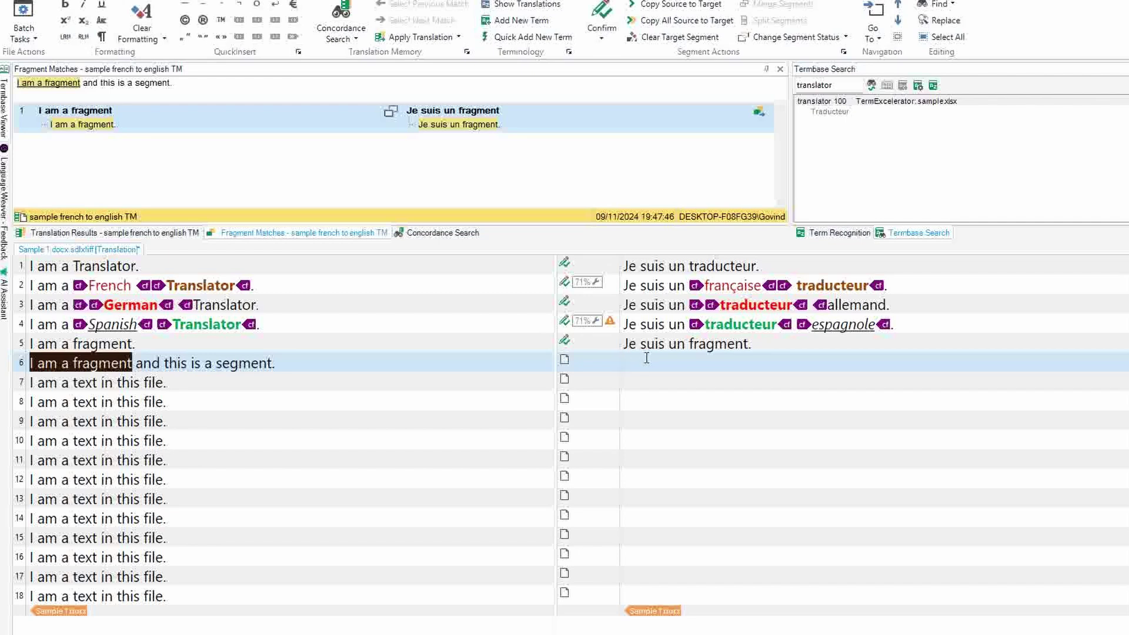
{"action": "type", "text": "J"}
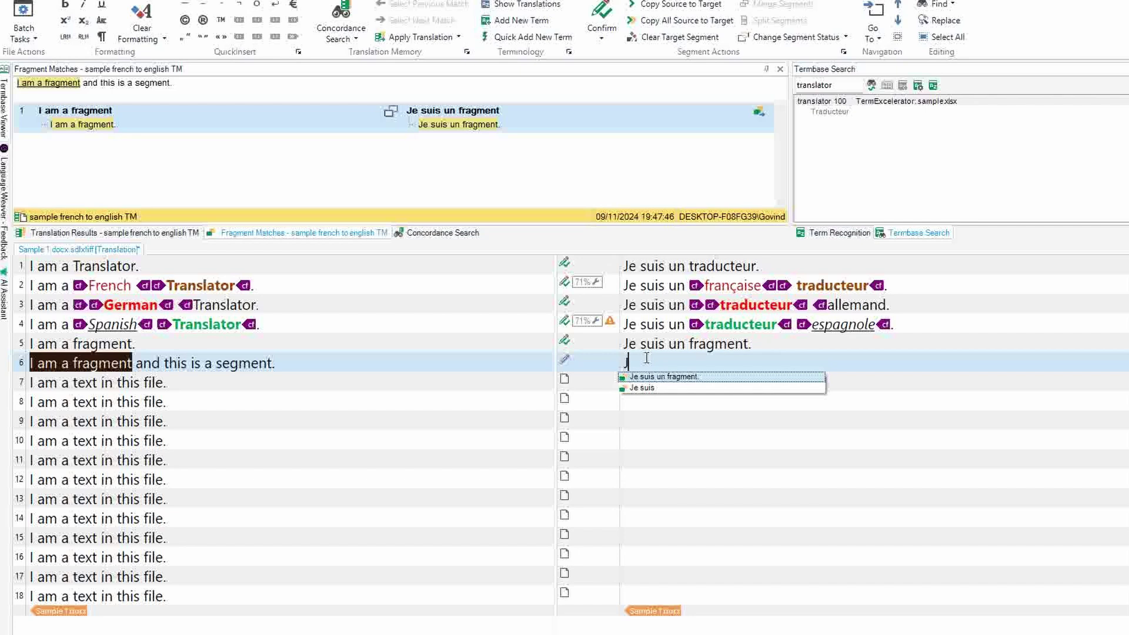
{"action": "key", "text": "Return"}
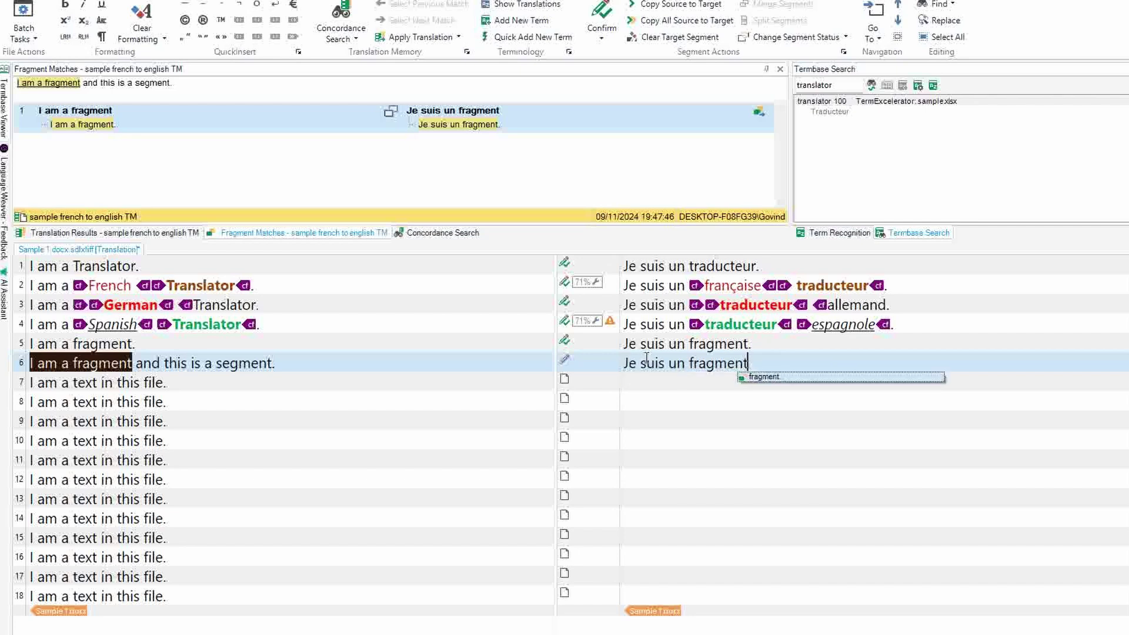
{"action": "type", "text": "et je suis"}
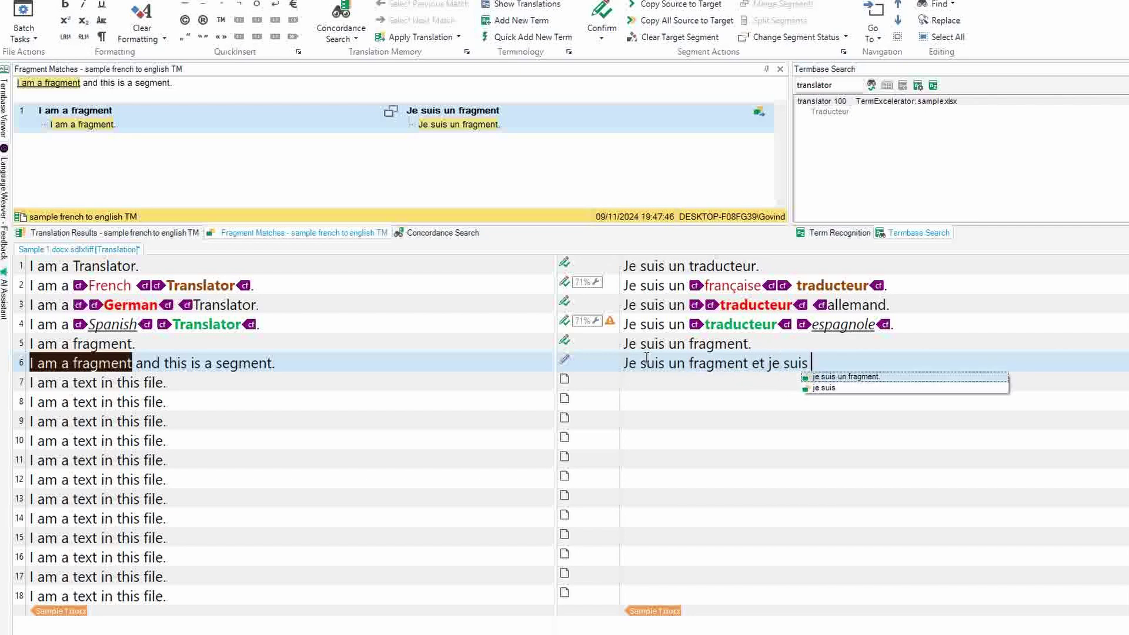
{"action": "key", "text": "Return"}
Replace the last "fragment" in segment 6's target with "segment" and confirm the segment
{"action": "key", "text": "Left"}
{"action": "key", "text": "Left"}
{"action": "key", "text": "Left"}
{"action": "key", "text": "Left"}
{"action": "key", "text": "Left"}
{"action": "key", "text": "Left"}
{"action": "key", "text": "Left"}
{"action": "key", "text": "Left"}
{"action": "key", "text": "Left"}
{"action": "key", "text": "Left"}
{"action": "key", "text": "Left"}
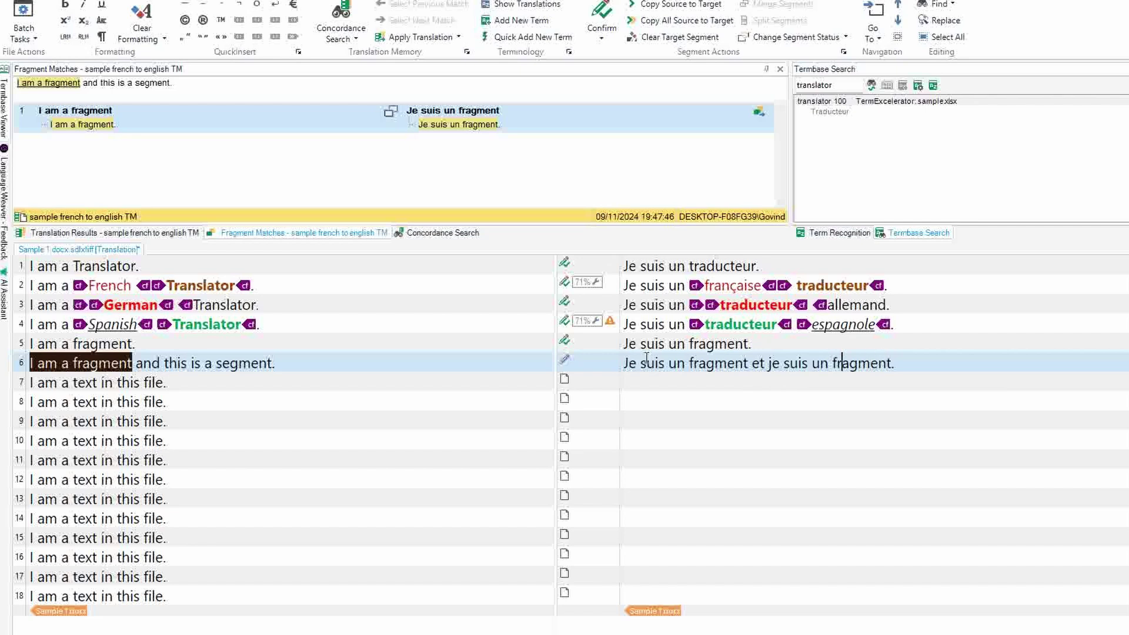
{"action": "key", "text": "Right"}
{"action": "key", "text": "Right"}
{"action": "key", "text": "Delete"}
{"action": "key", "text": "Delete"}
{"action": "key", "text": "Delete"}
{"action": "type", "text": "seg"}
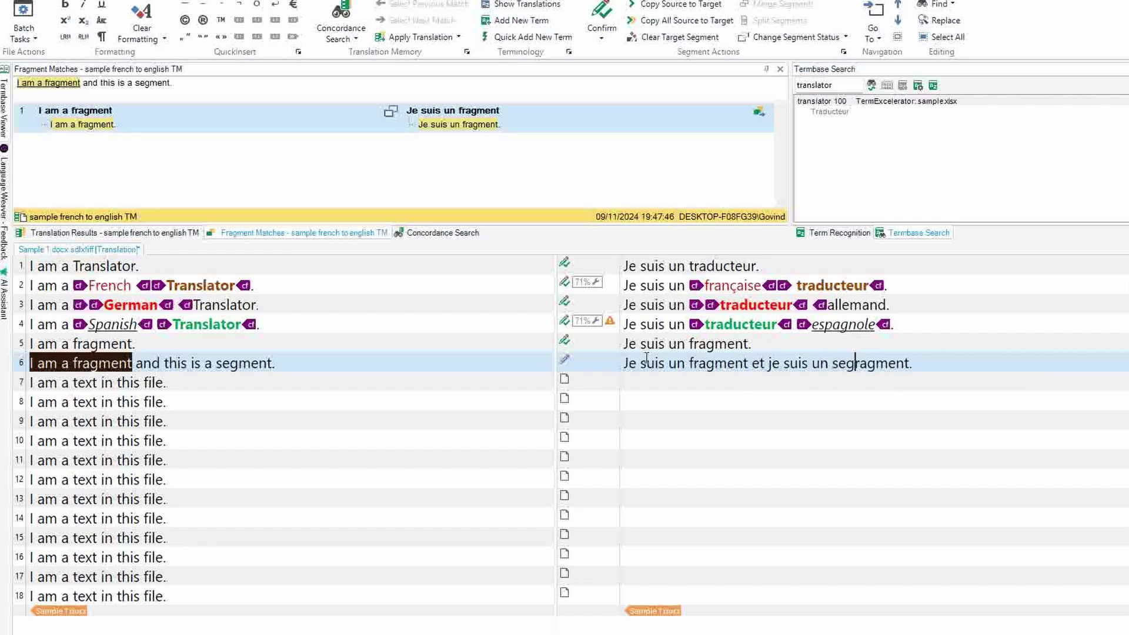
{"action": "key", "text": "Delete"}
{"action": "key", "text": "End"}
{"action": "key", "text": "ctrl+Return"}
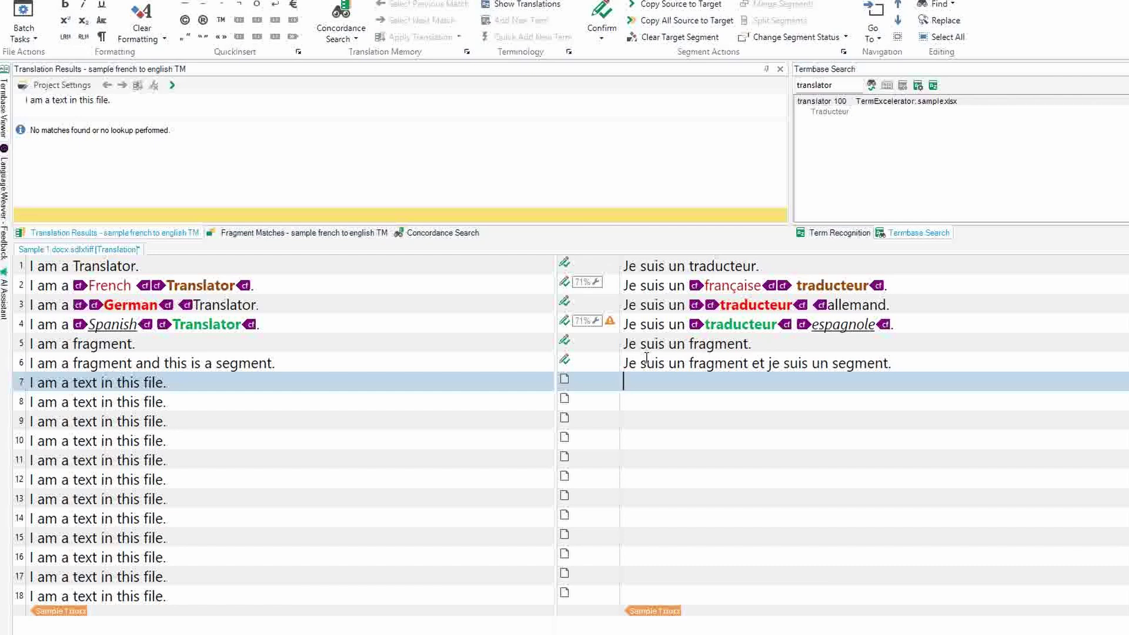
Translate segment 7 as "Je suis un texte dans ce fichier." and confirm it
{"action": "type", "text": "Je suis un texte "}
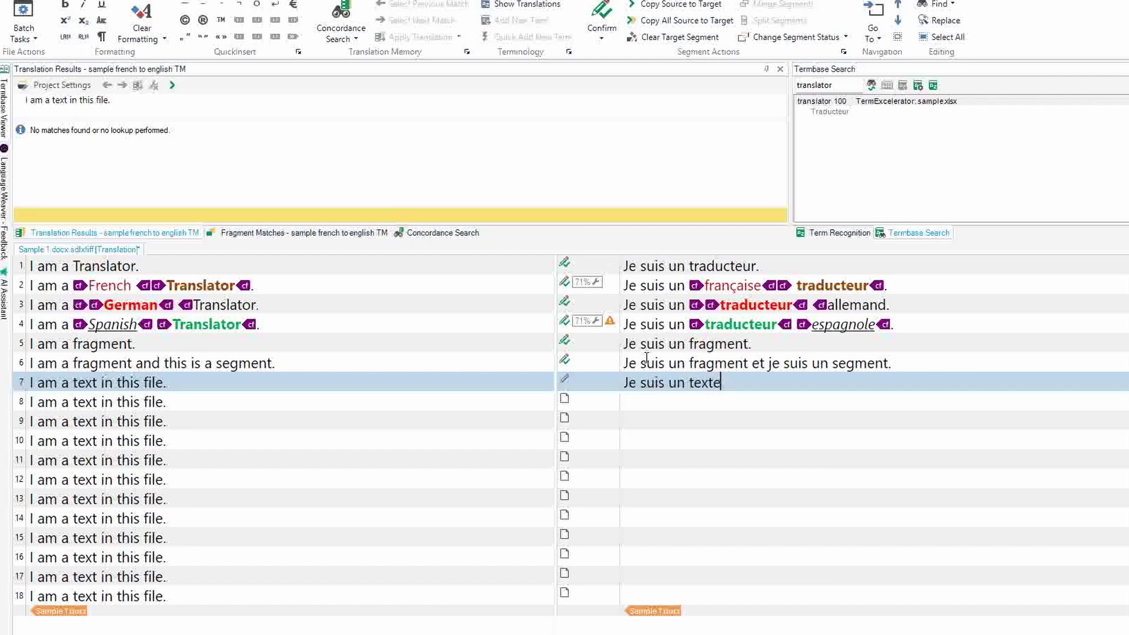
{"action": "type", "text": "dans ce fichier."}
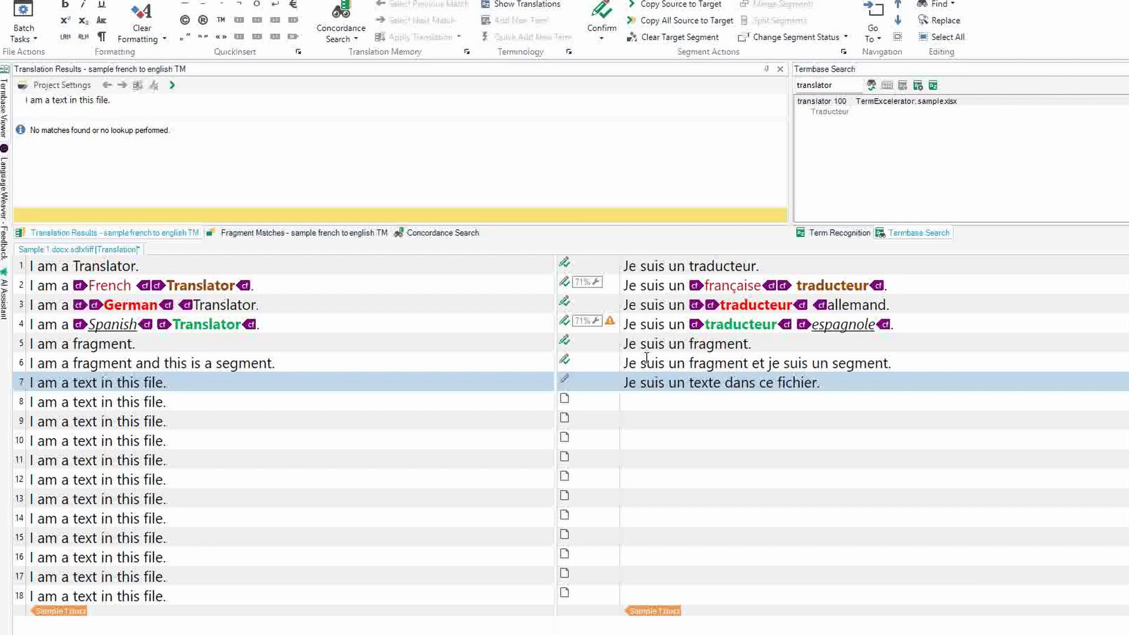
{"action": "key", "text": "ctrl+Return"}
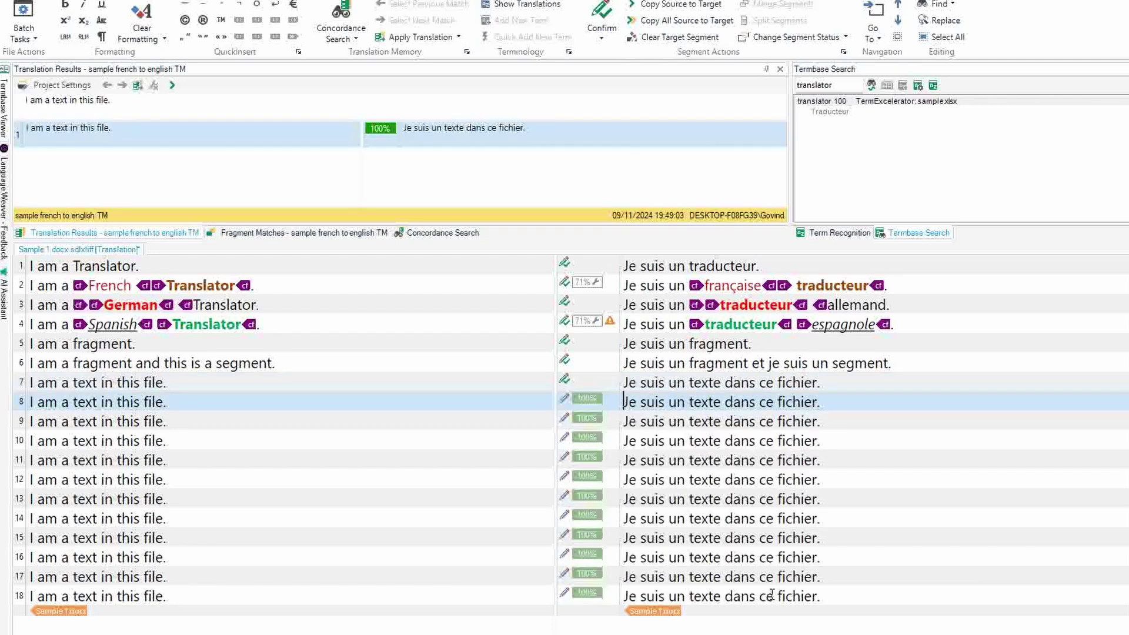
Change the final period of segment 16's target to "!!" and confirm the segment
{"action": "left_click", "coordinate": [822, 594]}
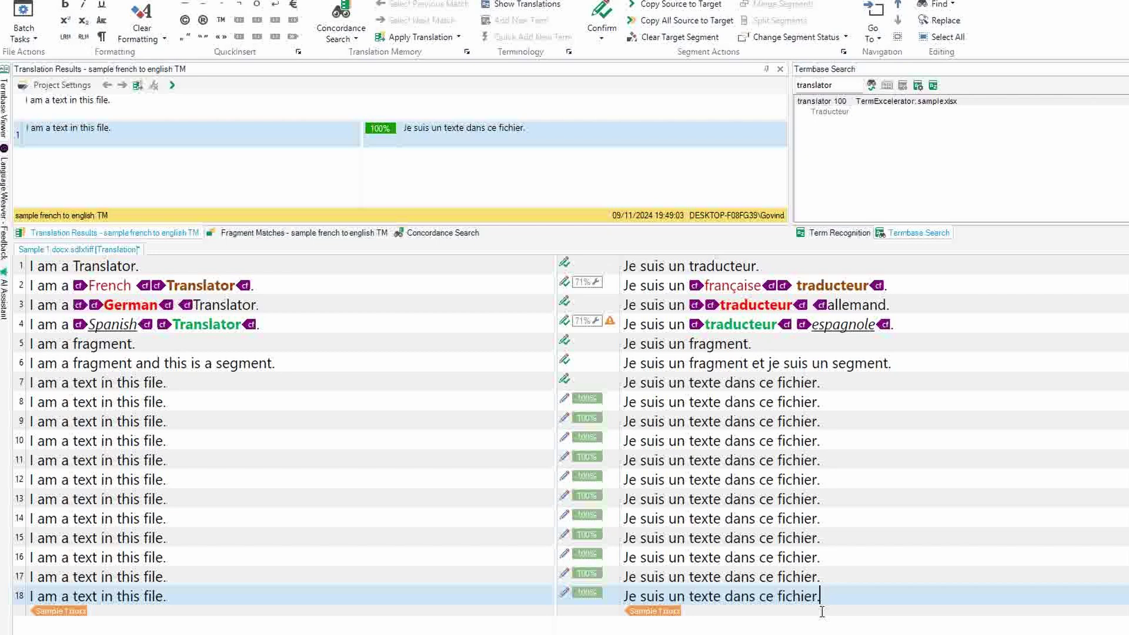
{"action": "key", "text": "Up"}
{"action": "key", "text": "Up"}
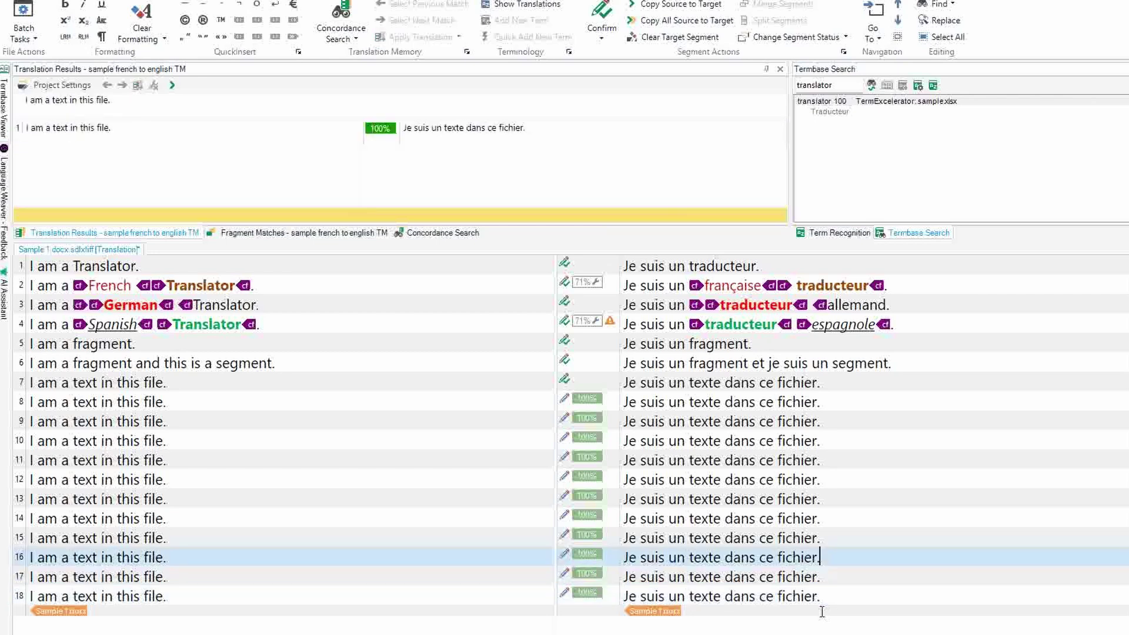
{"action": "type", "text": "!!"}
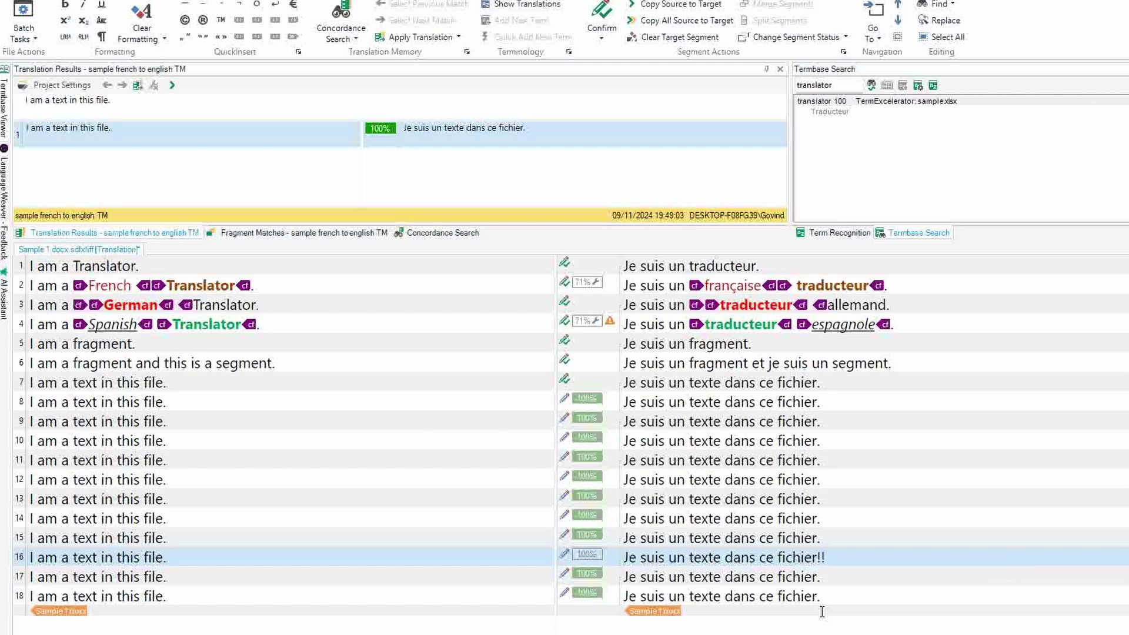
{"action": "key", "text": "ctrl+Return"}
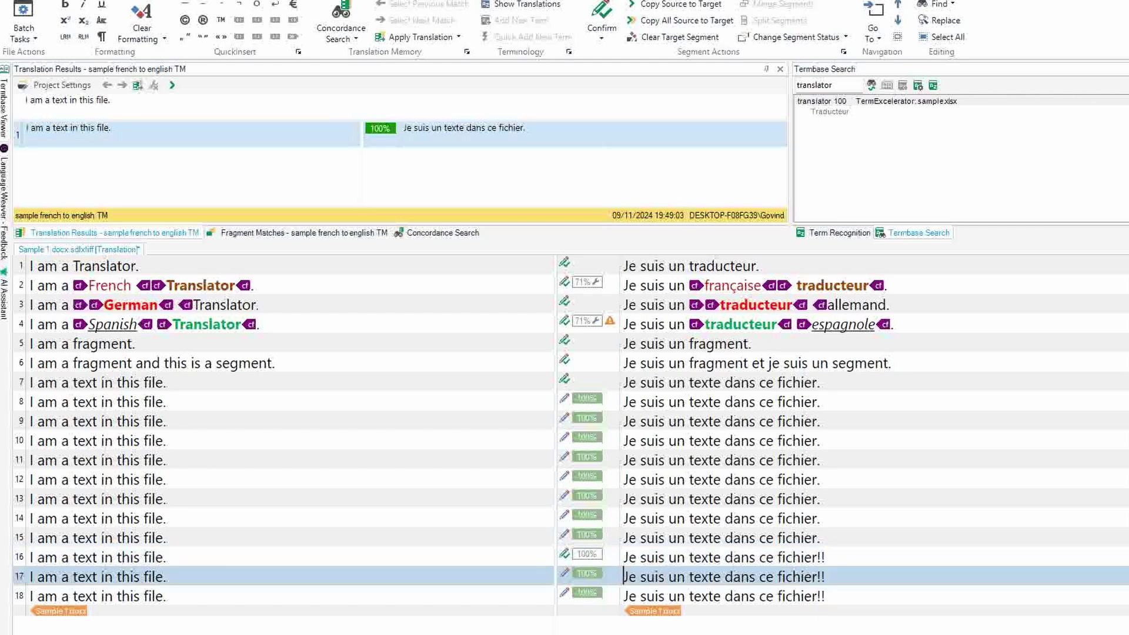
Set auto-propagation to include exact matches in confirmed segments and to start from the first segment in the document
{"action": "key", "text": "alt+f"}
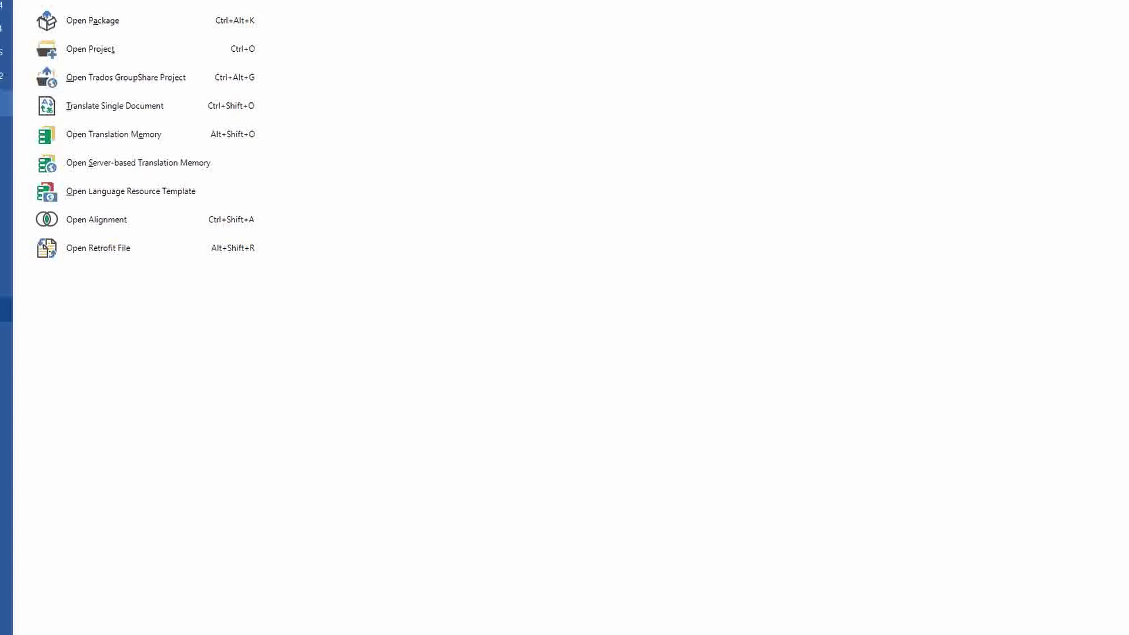
{"action": "key", "text": "t"}
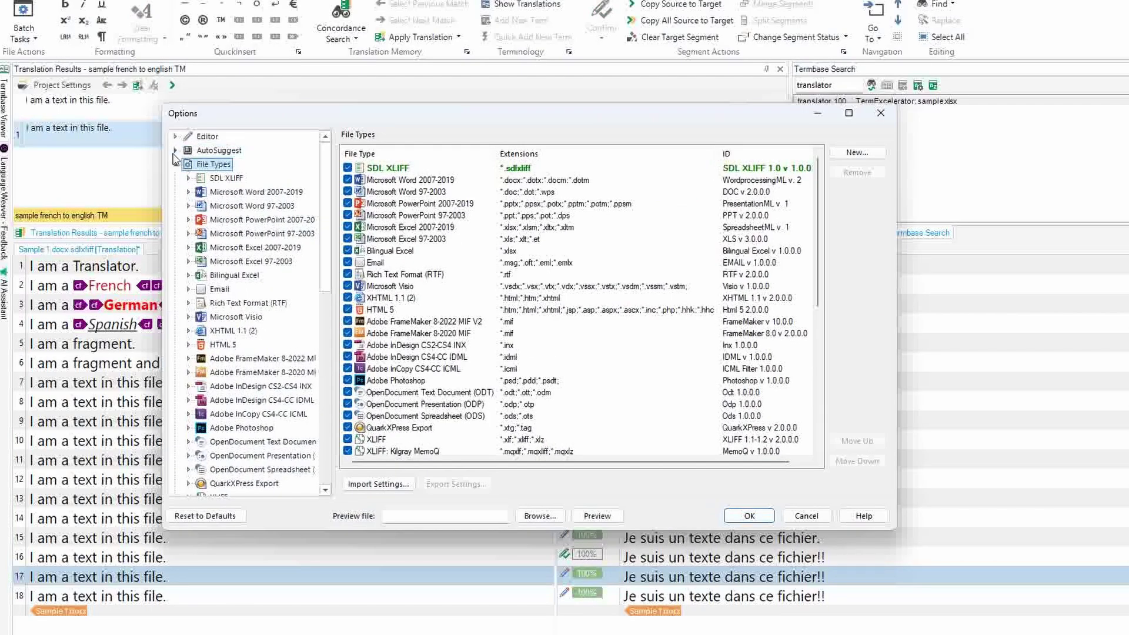
{"action": "left_click", "coordinate": [176, 136]}
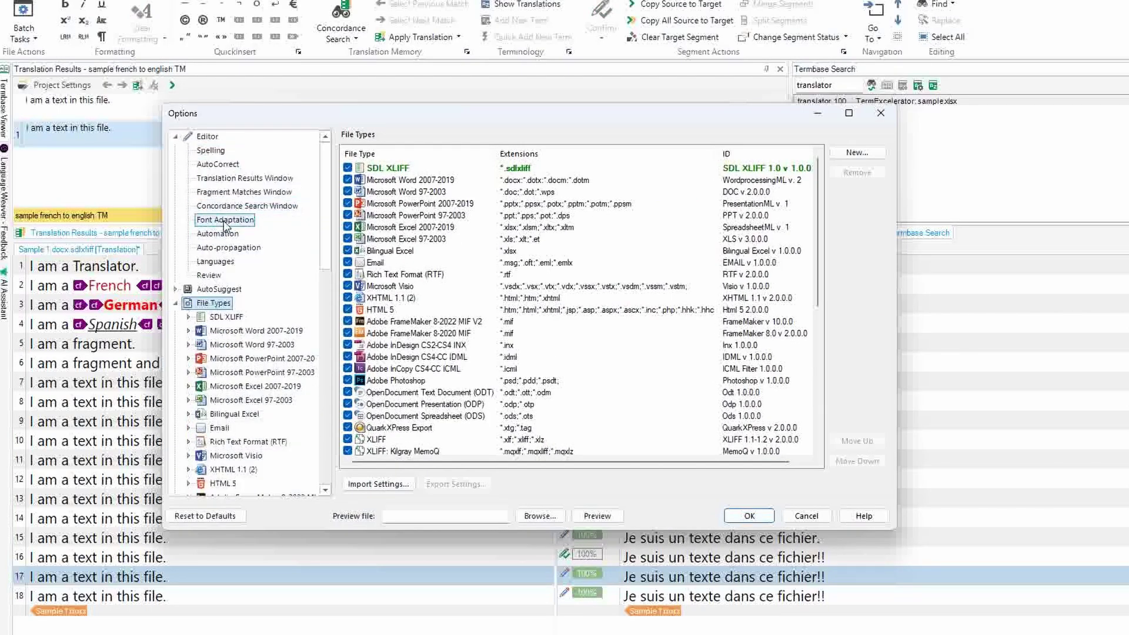
{"action": "left_click", "coordinate": [228, 247]}
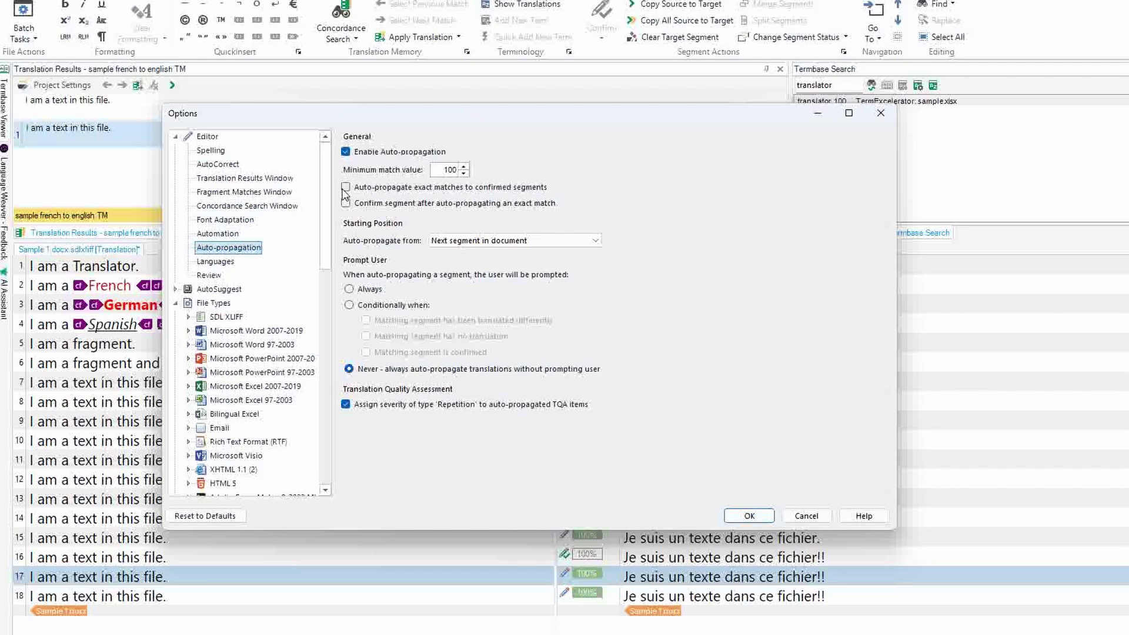
{"action": "left_click", "coordinate": [345, 188]}
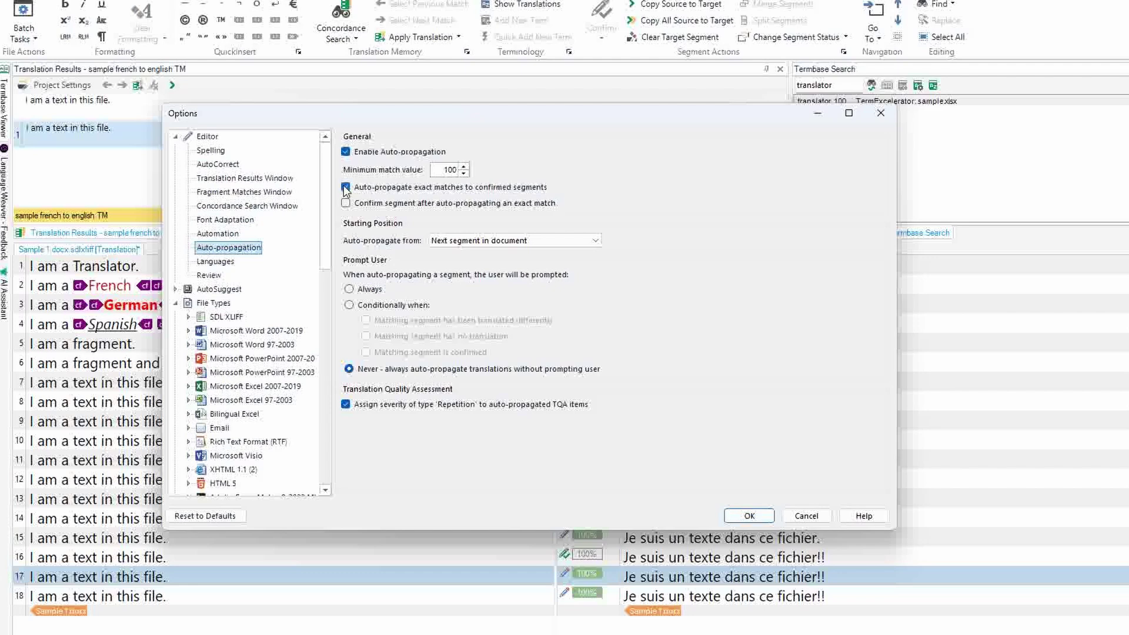
{"action": "left_click", "coordinate": [493, 240]}
{"action": "left_click", "coordinate": [487, 262]}
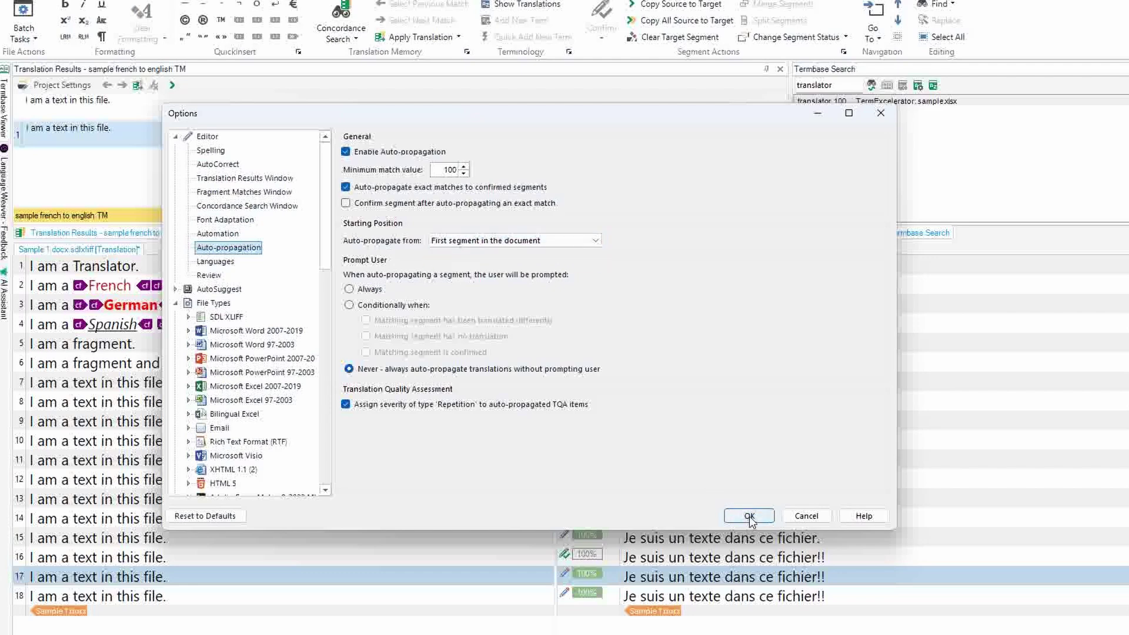
{"action": "left_click", "coordinate": [749, 516]}
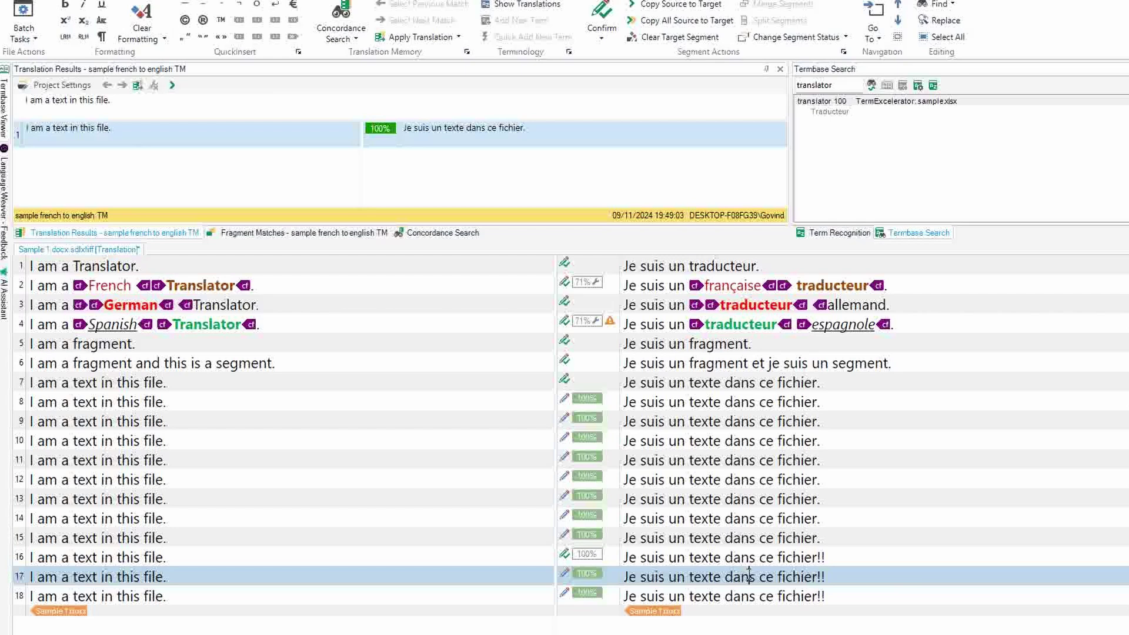
Confirm segment 17, and replace "fichier" with "document" in segment 18's target and confirm it
{"action": "key", "text": "ctrl+Return"}
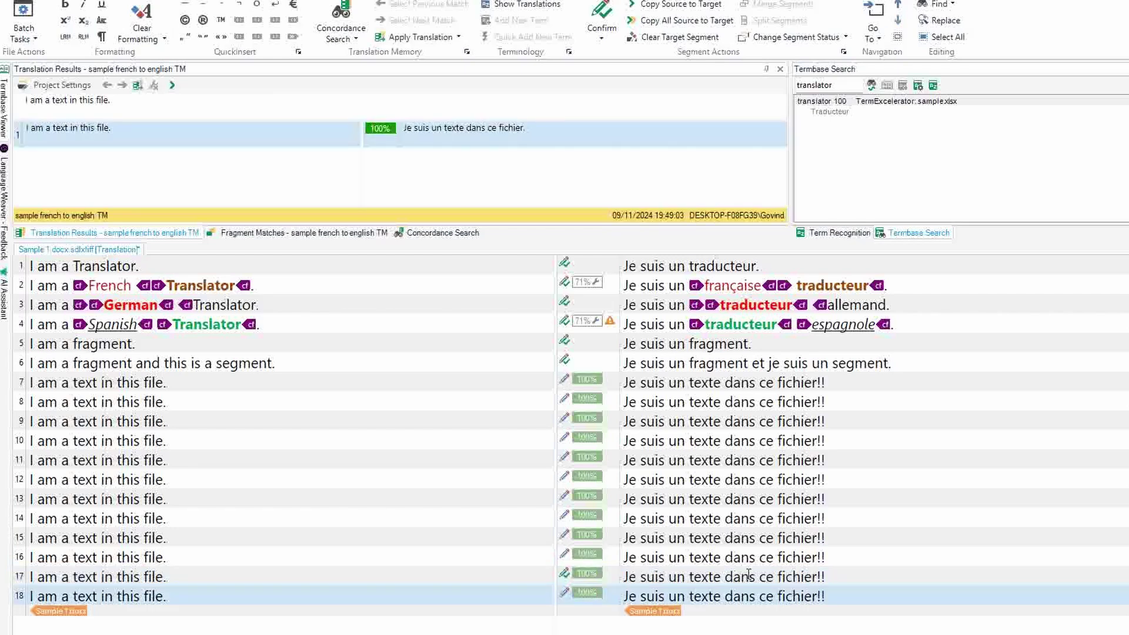
{"action": "double_click", "coordinate": [786, 595]}
{"action": "type", "text": "docume"}
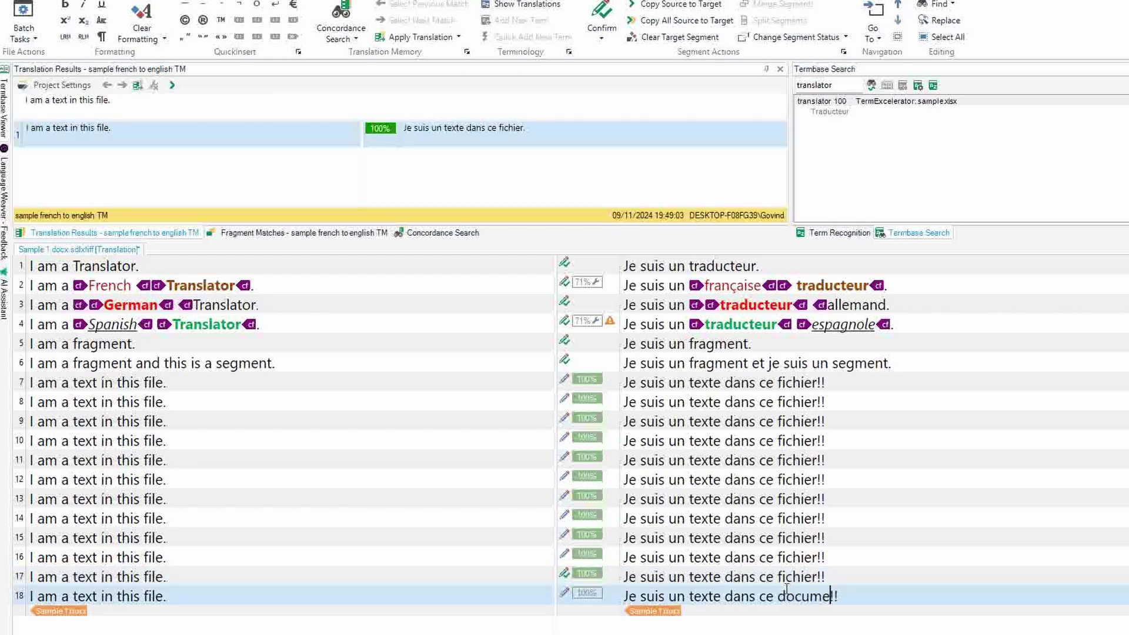
{"action": "type", "text": "nt"}
{"action": "key", "text": "ctrl+Return"}
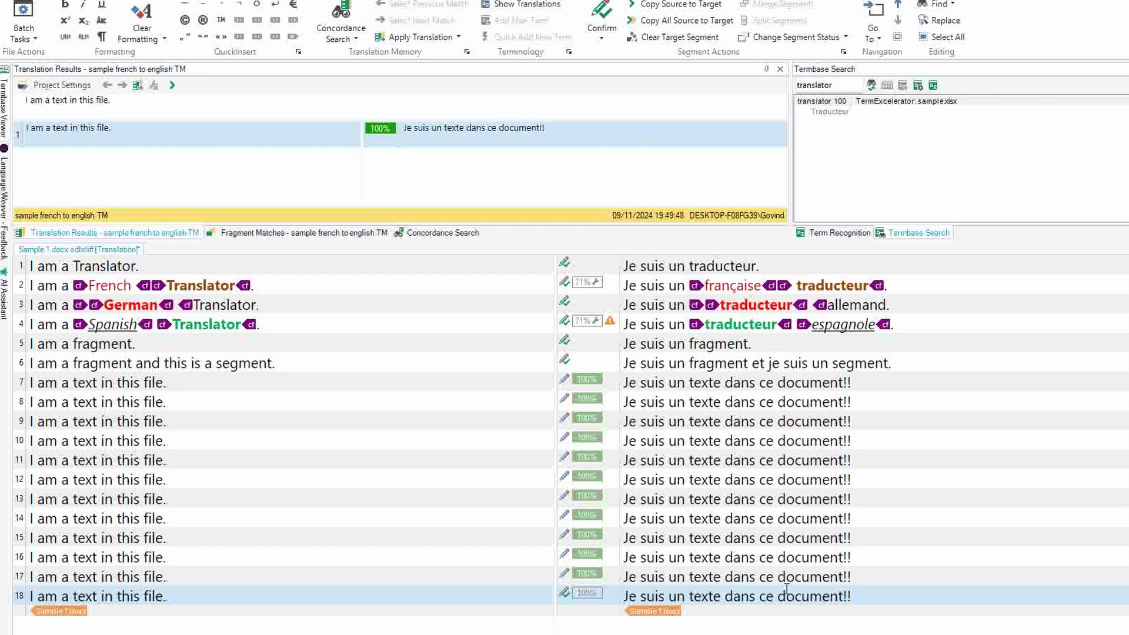
Save the bilingual file and save the target document as "Sample 1 - french.docx" in the Files folder
{"action": "key", "text": "ctrl+s"}
{"action": "key", "text": "alt+f"}
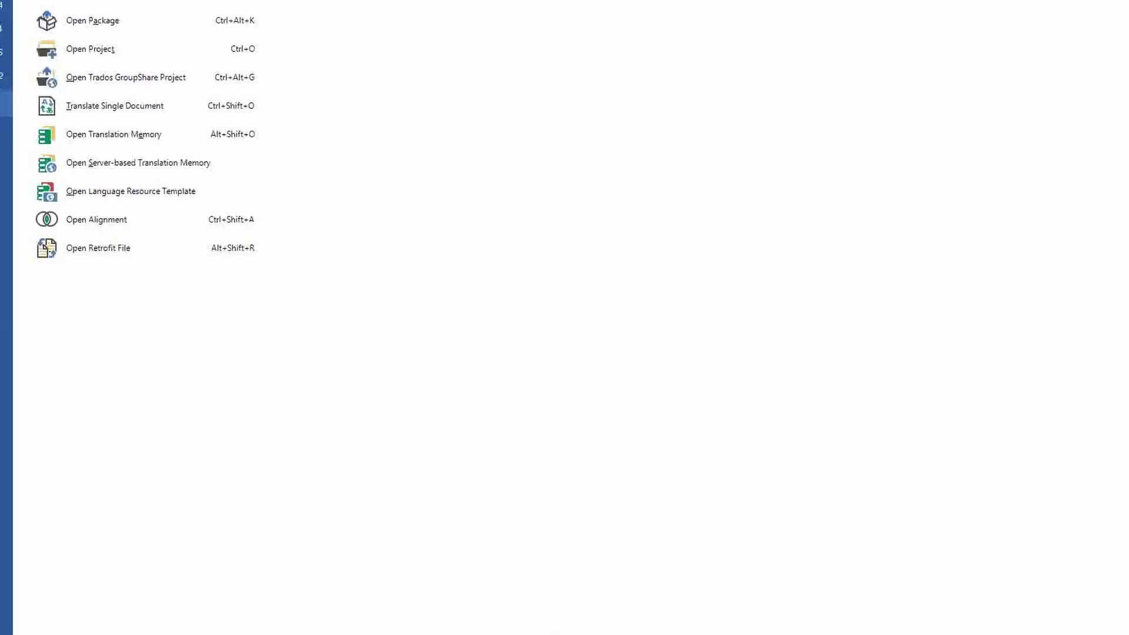
{"action": "key", "text": "Escape"}
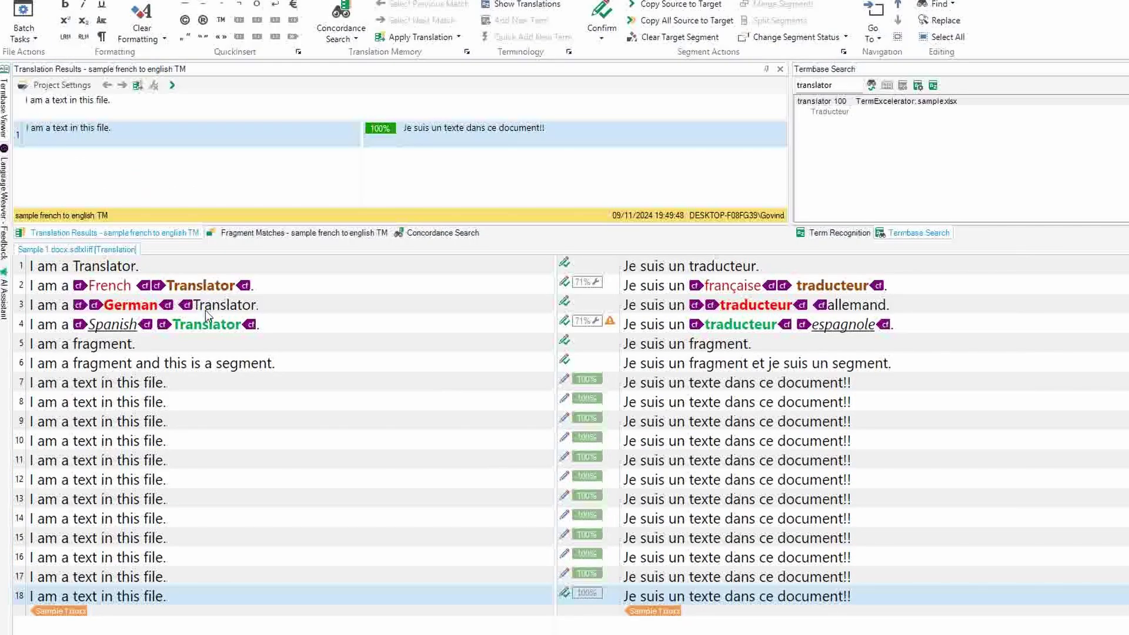
{"action": "key", "text": "shift+F12"}
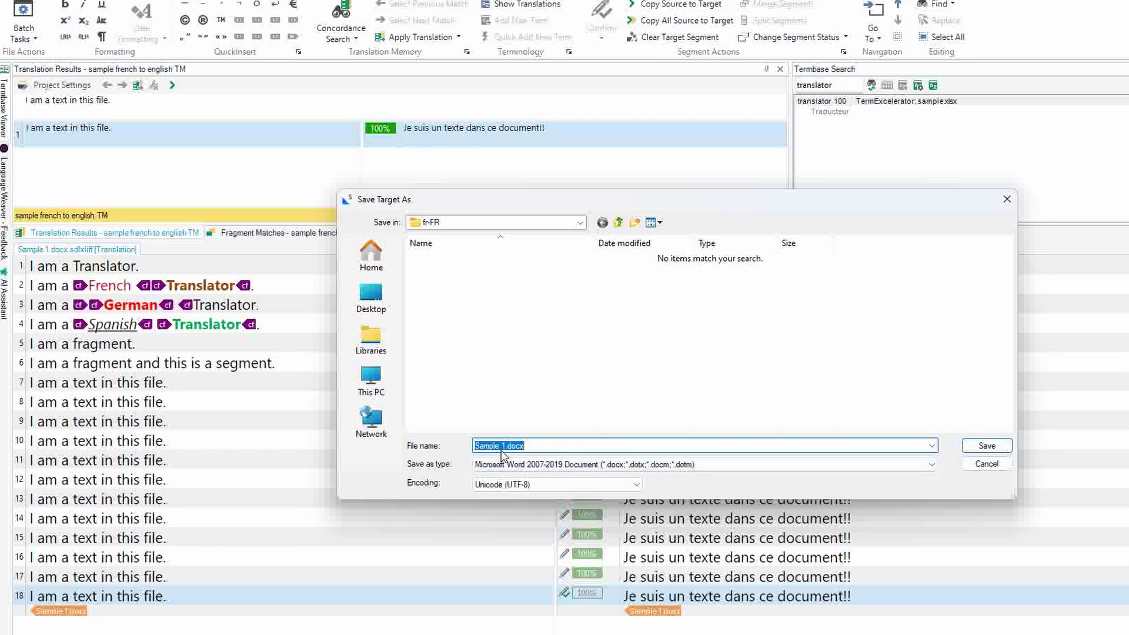
{"action": "left_click", "coordinate": [505, 445]}
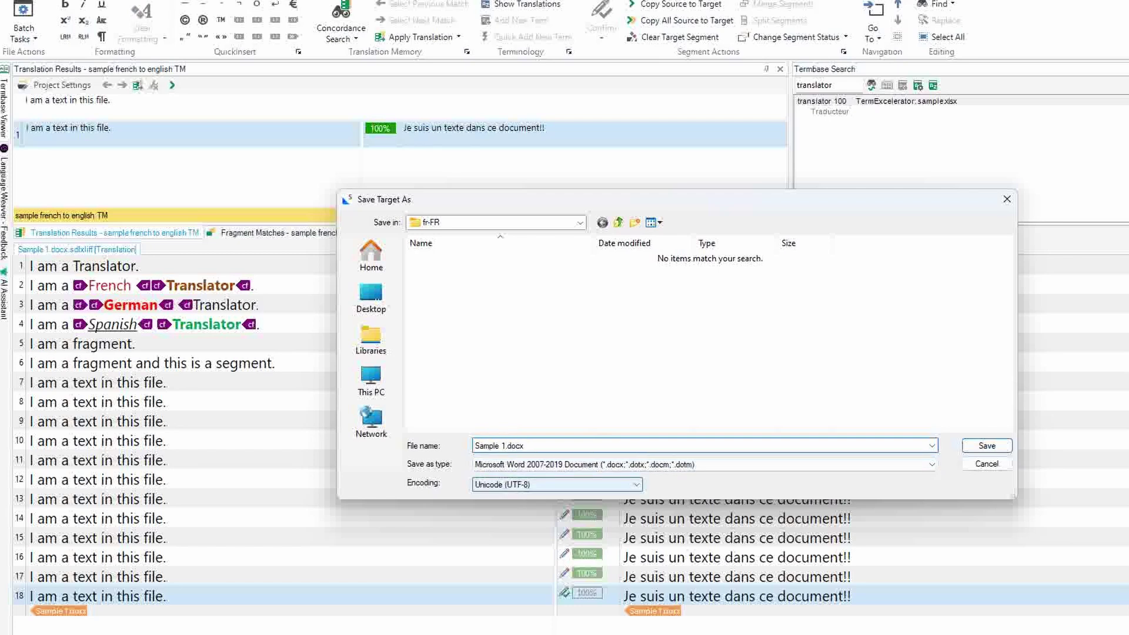
{"action": "type", "text": "- french"}
{"action": "left_click", "coordinate": [618, 222]}
{"action": "left_click", "coordinate": [618, 222]}
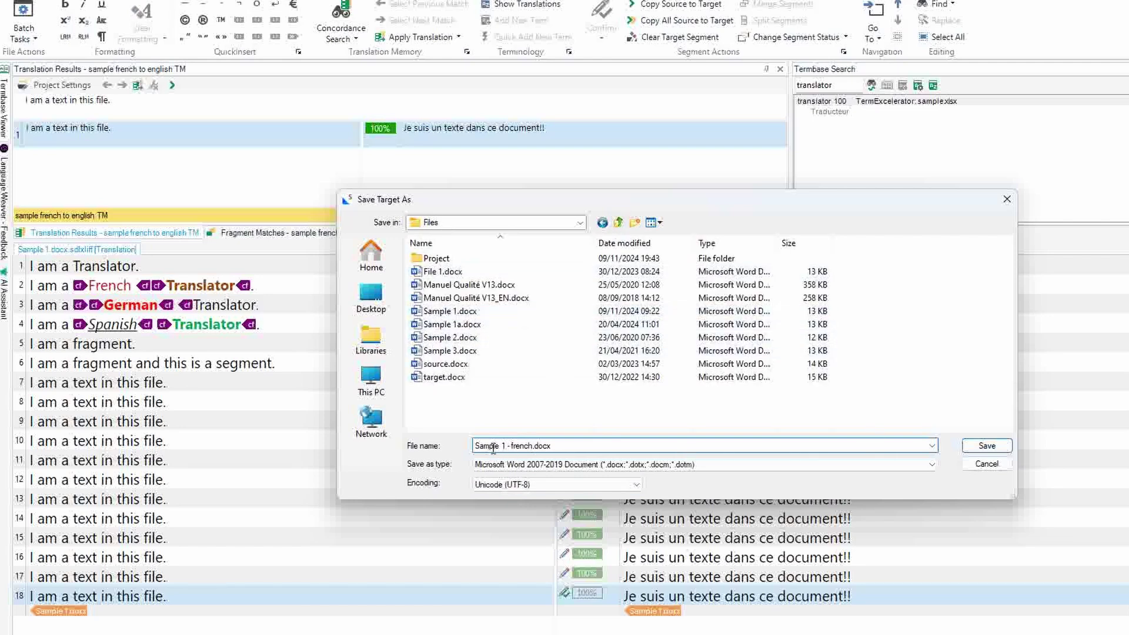
{"action": "left_click", "coordinate": [990, 446]}
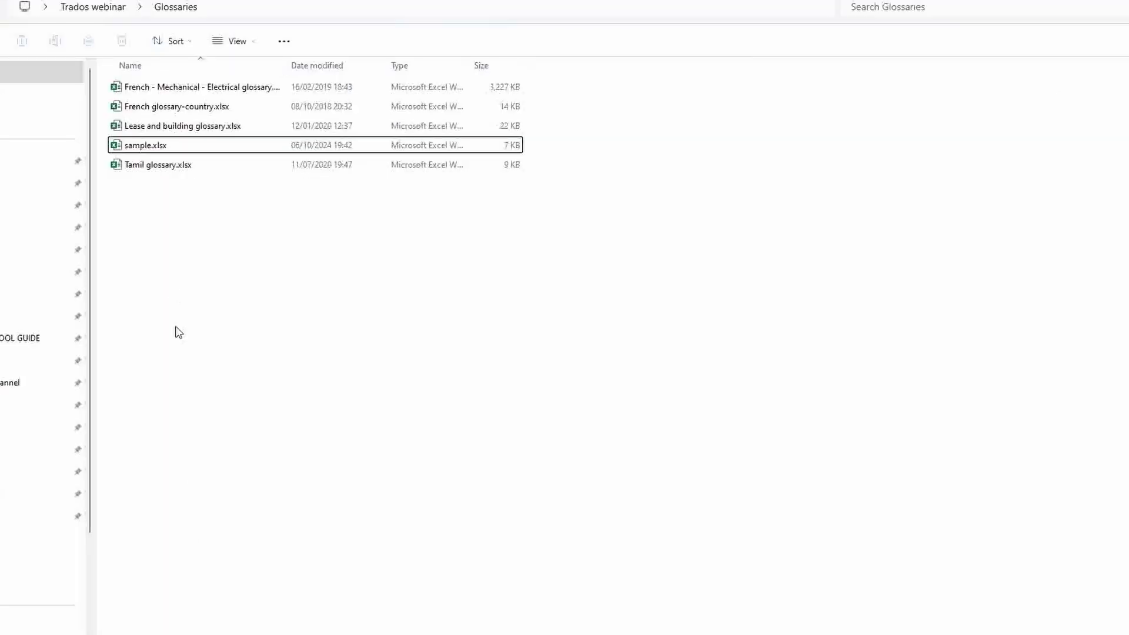
Open the source document "Sample 1.docx" from the Trados webinar Files folder and look through its text
{"action": "left_click", "coordinate": [88, 9]}
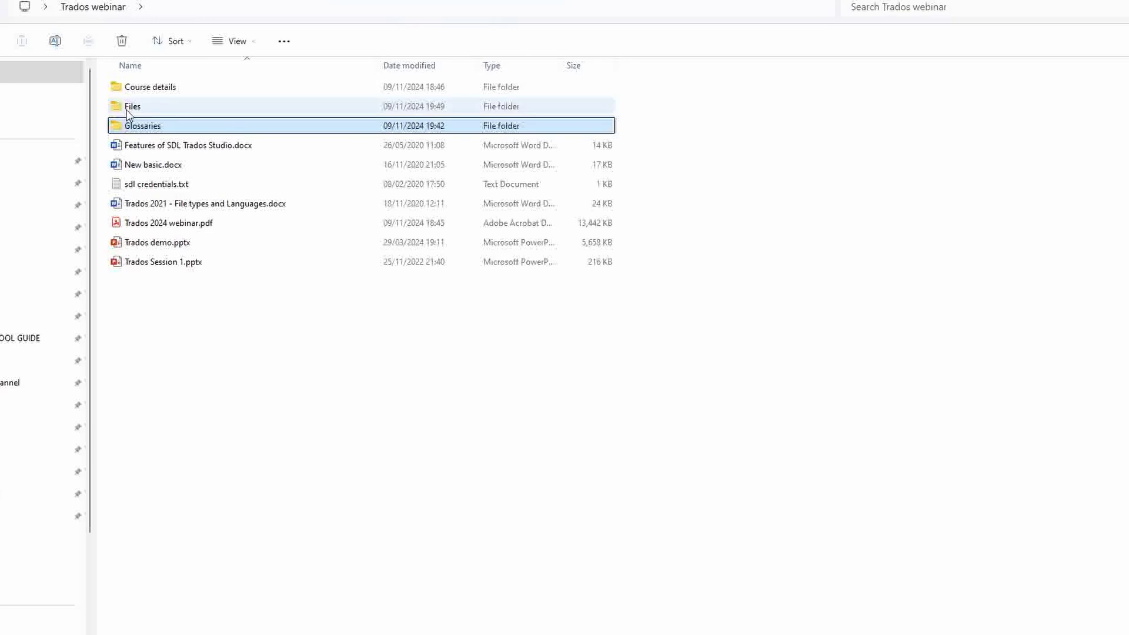
{"action": "double_click", "coordinate": [132, 106]}
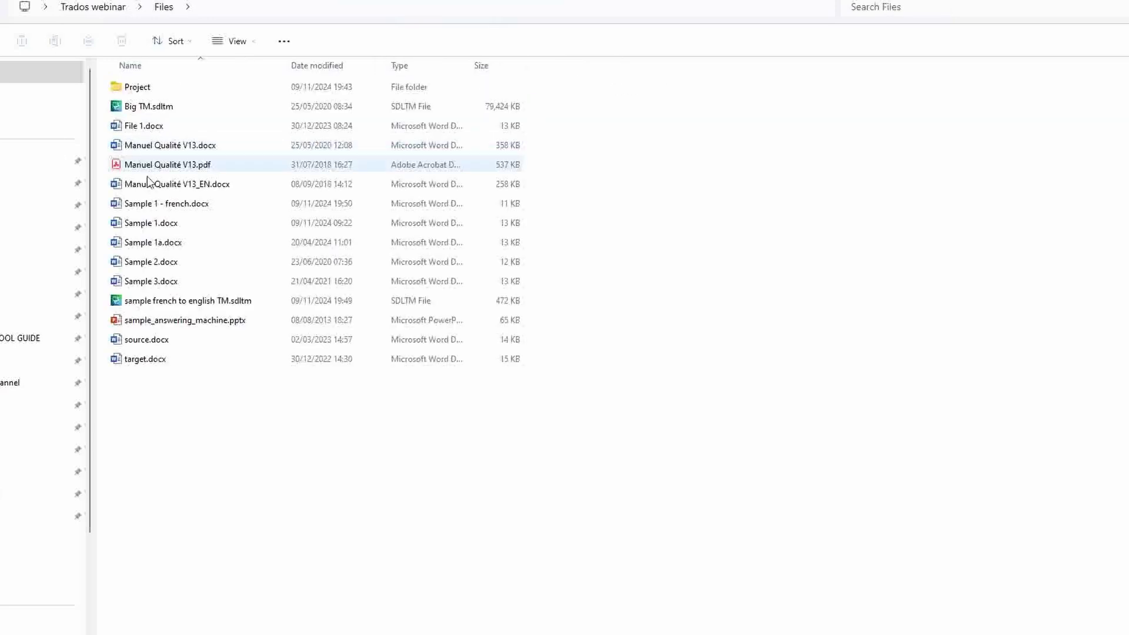
{"action": "left_click", "coordinate": [139, 225]}
{"action": "double_click", "coordinate": [140, 225]}
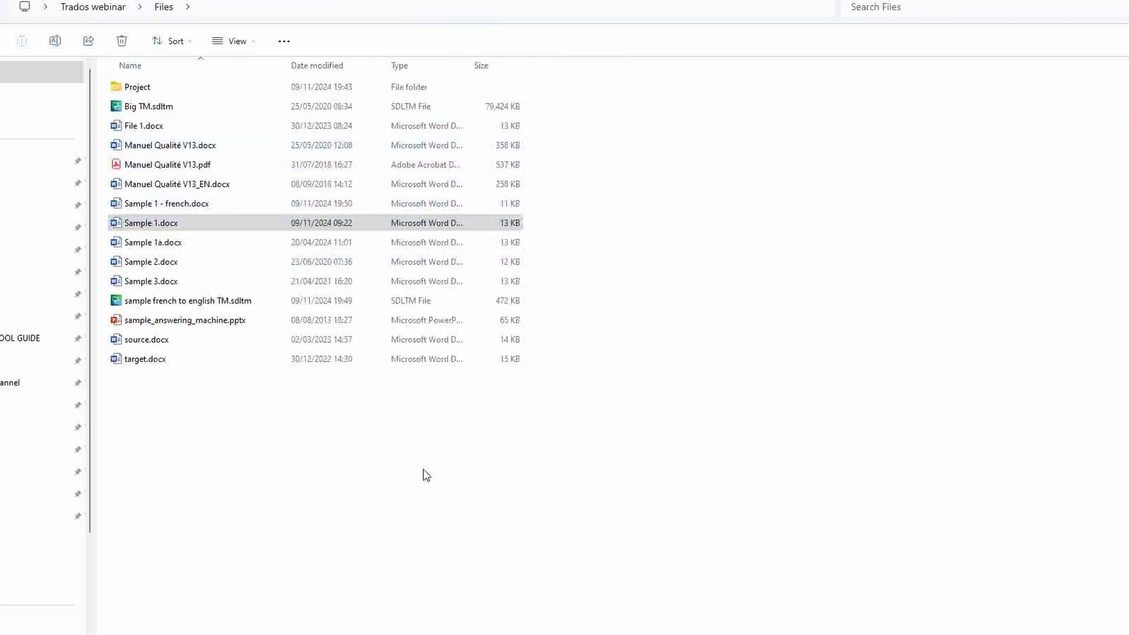
{"action": "scroll", "coordinate": [425, 469], "scroll_direction": "down", "scroll_amount": 7}
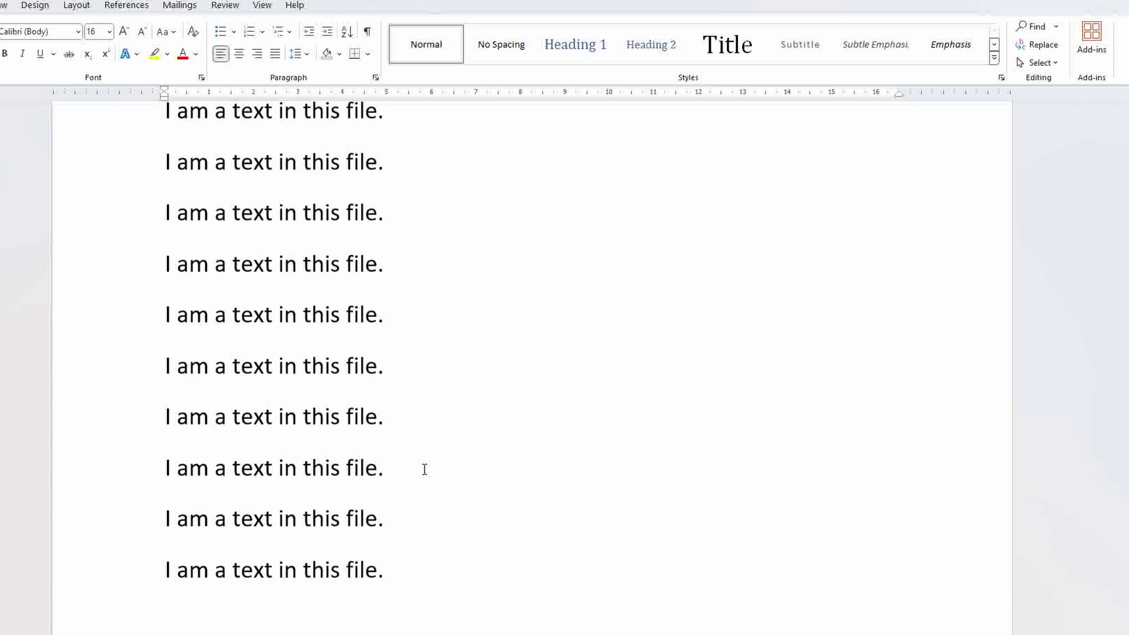
{"action": "scroll", "coordinate": [423, 469], "scroll_direction": "up", "scroll_amount": 5}
{"action": "key", "text": "alt+F4"}
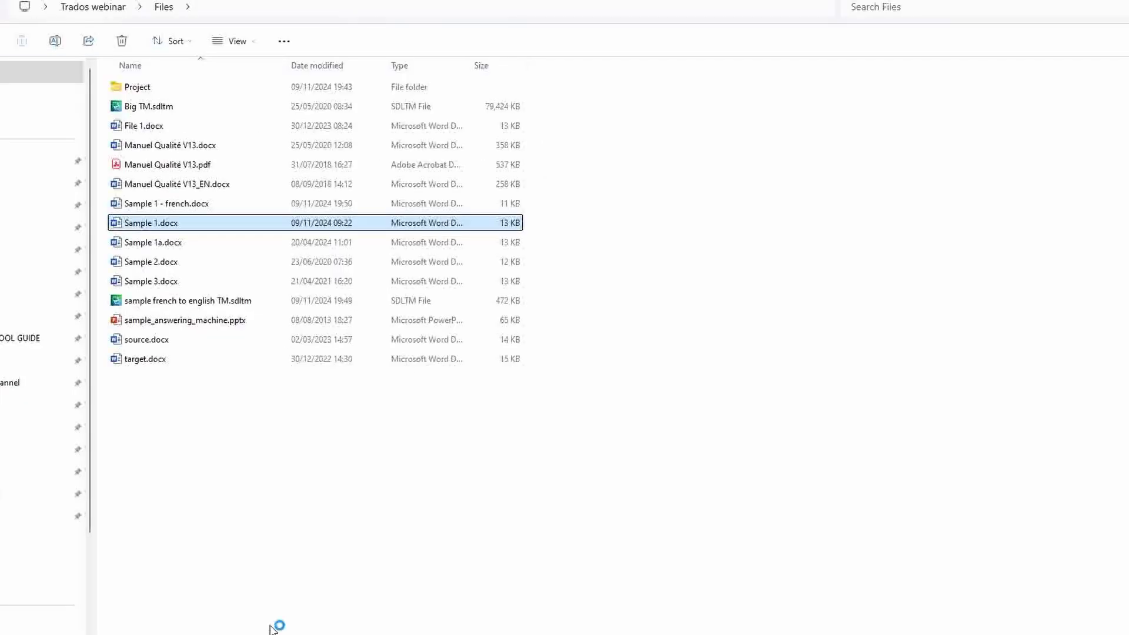
Open "Sample 1 - french.docx" in Word and review its translated lines alongside the source document
{"action": "left_click", "coordinate": [160, 204]}
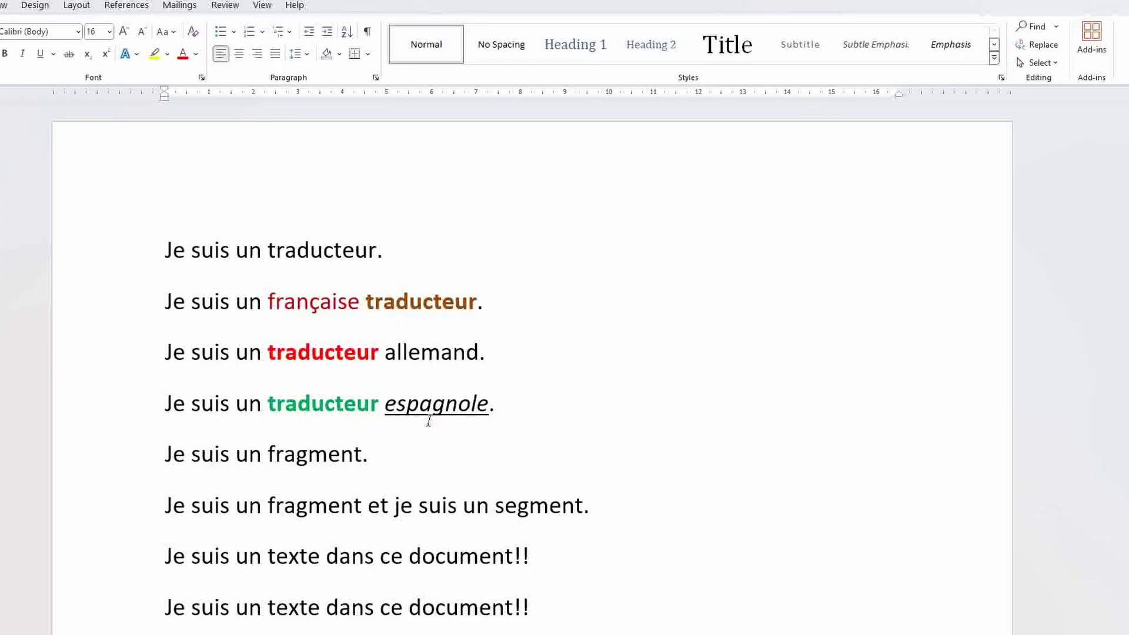
{"action": "scroll", "coordinate": [428, 420], "scroll_direction": "down", "scroll_amount": 3}
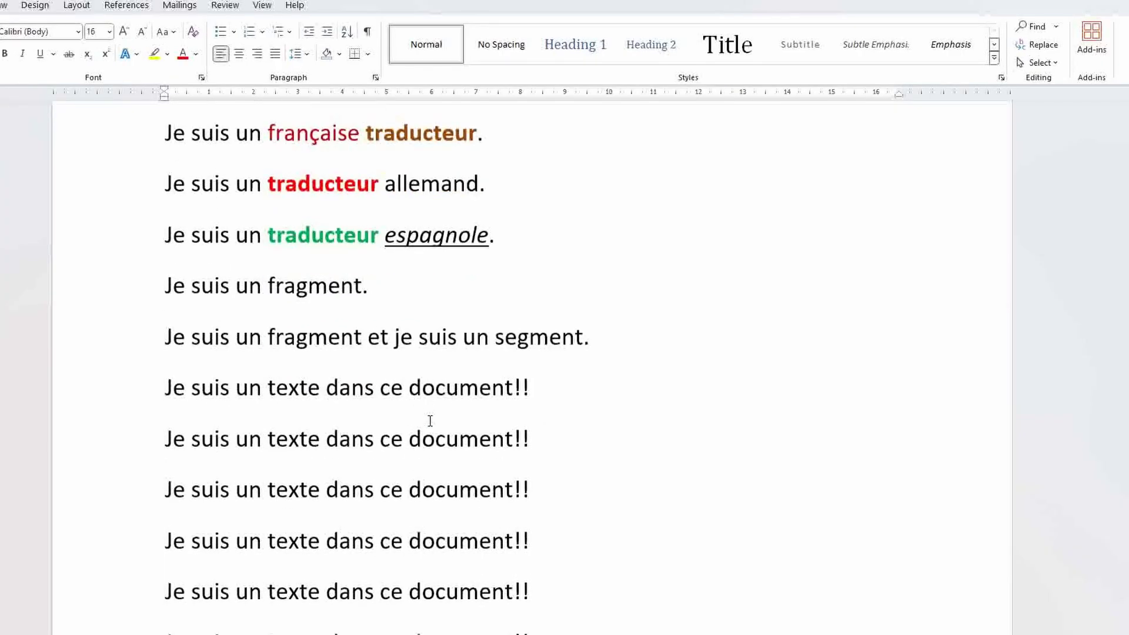
{"action": "left_click", "coordinate": [447, 611]}
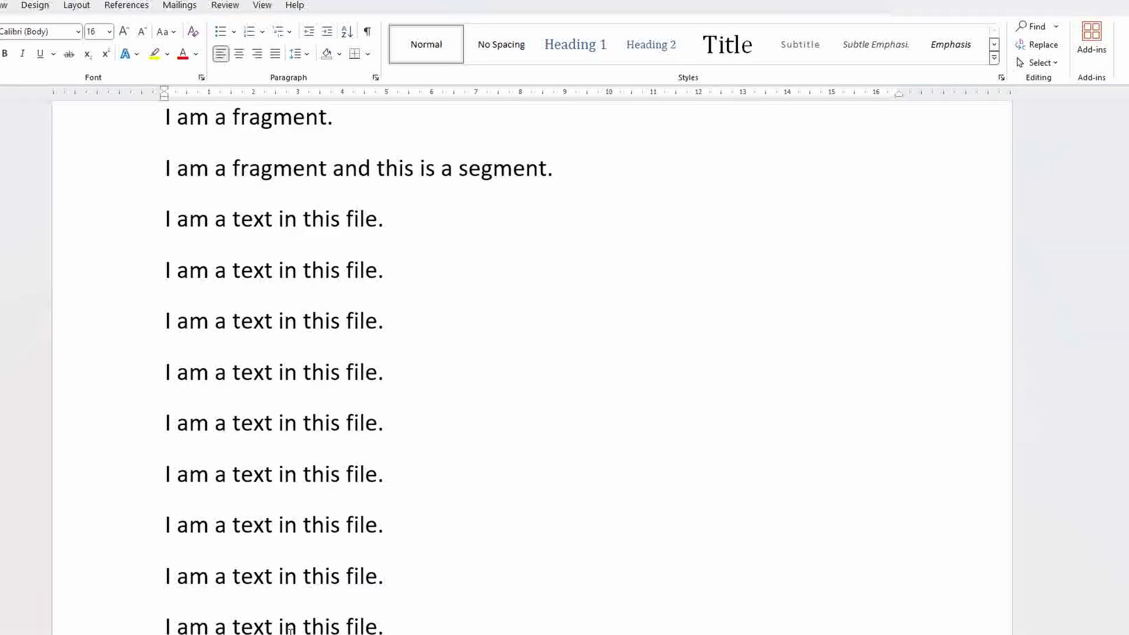
{"action": "scroll", "coordinate": [434, 485], "scroll_direction": "up", "scroll_amount": 3}
{"action": "scroll", "coordinate": [434, 485], "scroll_direction": "up", "scroll_amount": 3}
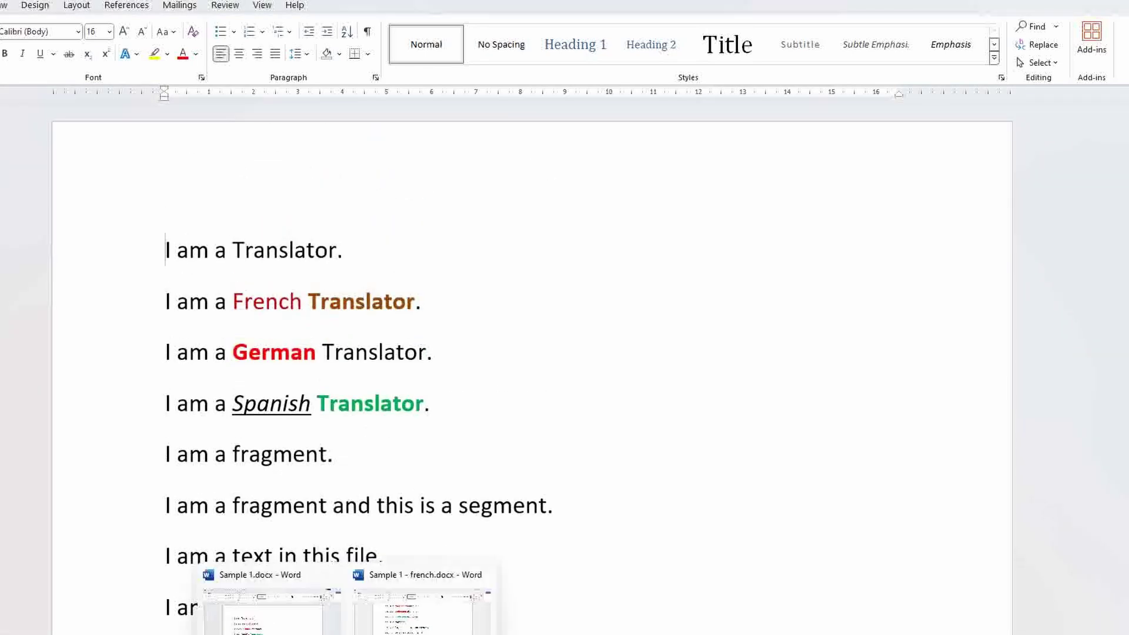
{"action": "left_click", "coordinate": [451, 585]}
{"action": "scroll", "coordinate": [450, 585], "scroll_direction": "up", "scroll_amount": 3}
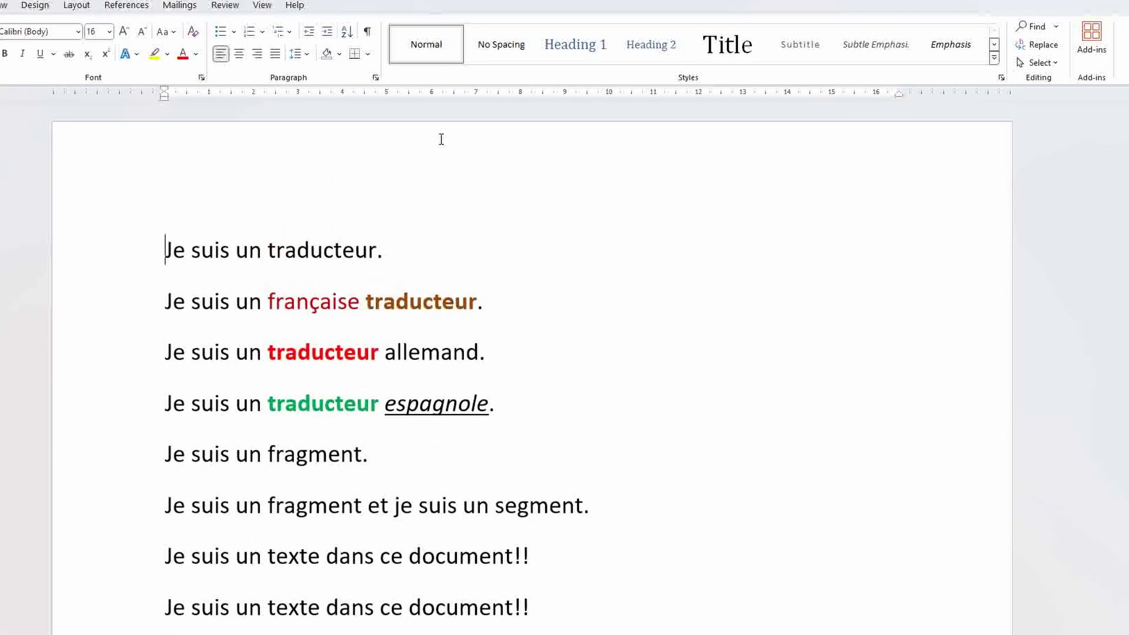
Compare the formatting and repeated sentences of the French document with those of "Sample 1.docx"
{"action": "key", "text": "alt+Tab"}
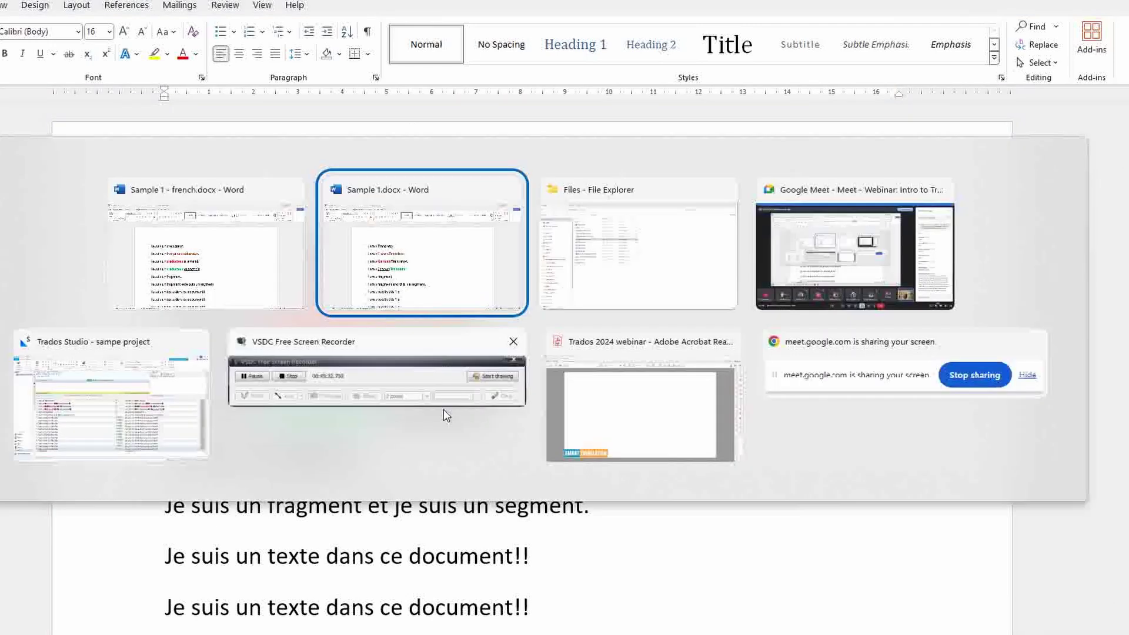
{"action": "left_click", "coordinate": [224, 271]}
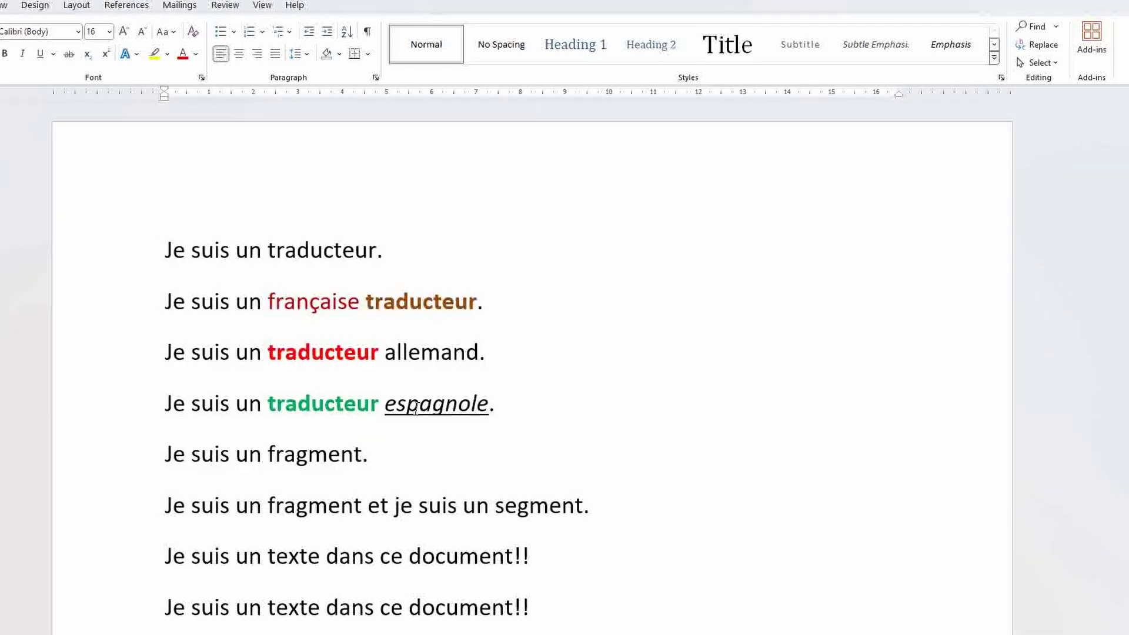
{"action": "scroll", "coordinate": [416, 408], "scroll_direction": "down", "scroll_amount": 2}
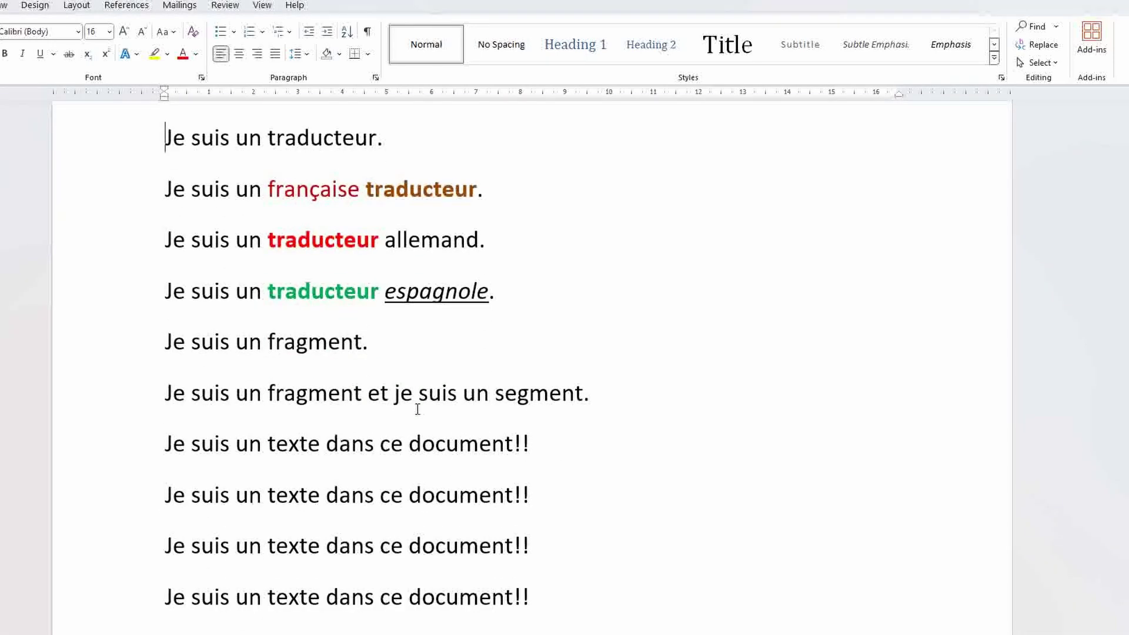
{"action": "key", "text": "alt+Tab"}
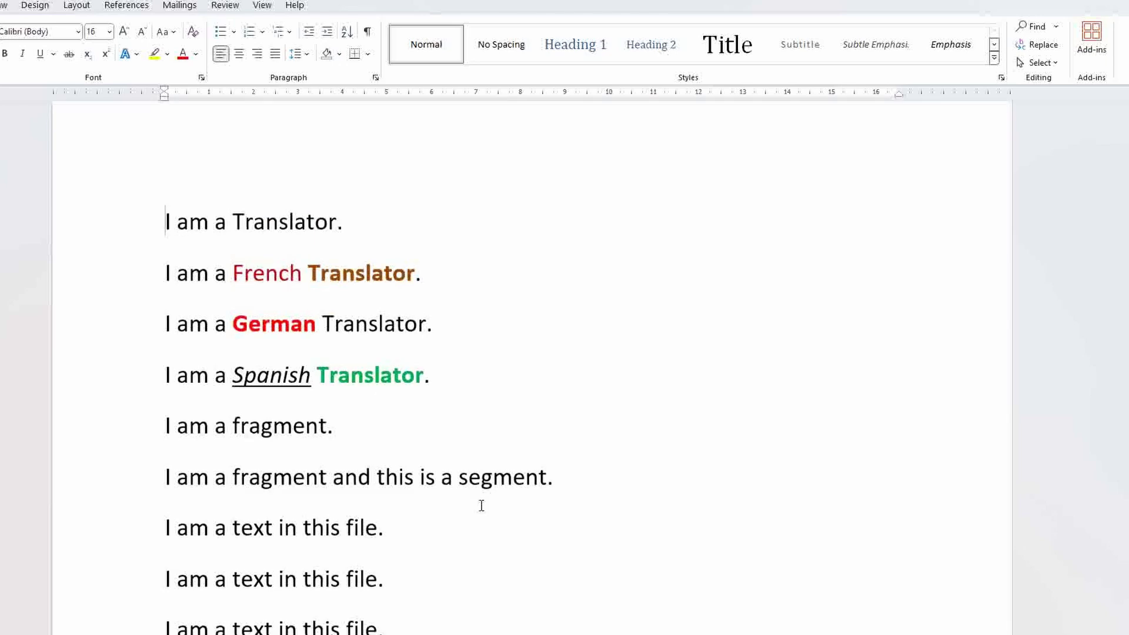
{"action": "scroll", "coordinate": [481, 505], "scroll_direction": "down", "scroll_amount": 2}
{"action": "key", "text": "alt+Tab"}
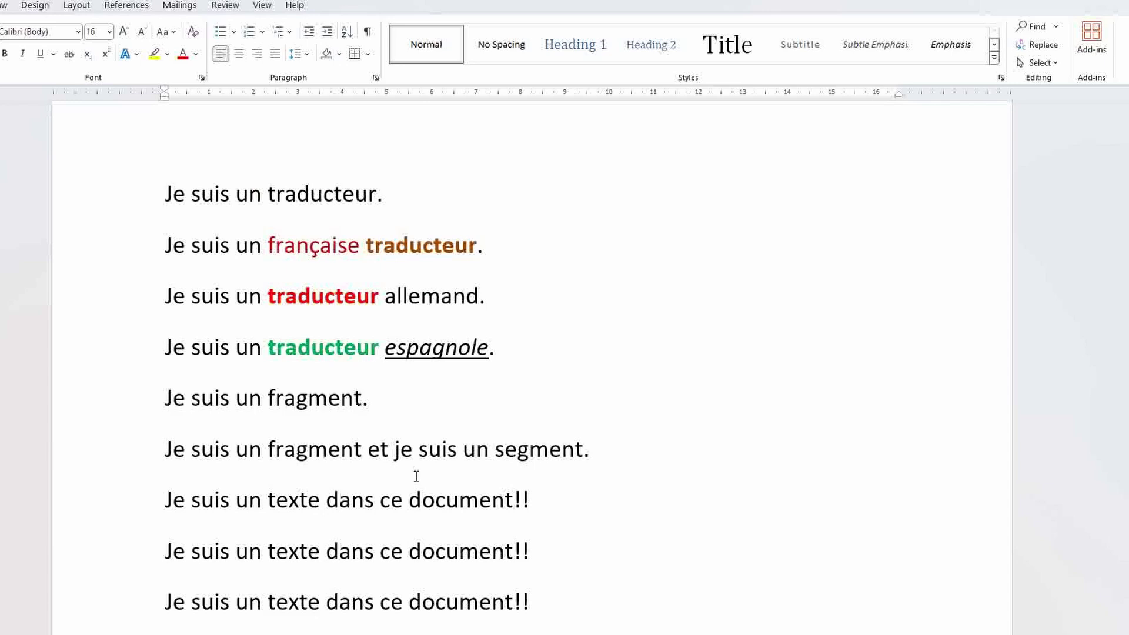
{"action": "scroll", "coordinate": [381, 485], "scroll_direction": "down", "scroll_amount": 5}
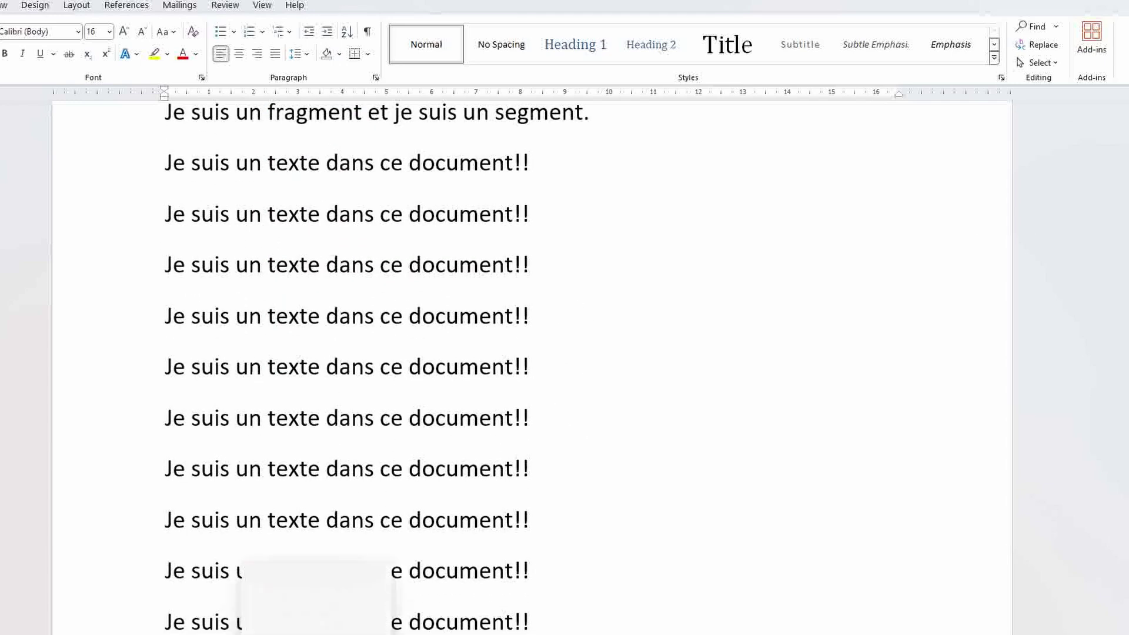
Switch back to Trados Studio and review the project's translation memory settings without changing them
{"action": "key", "text": "alt+Tab"}
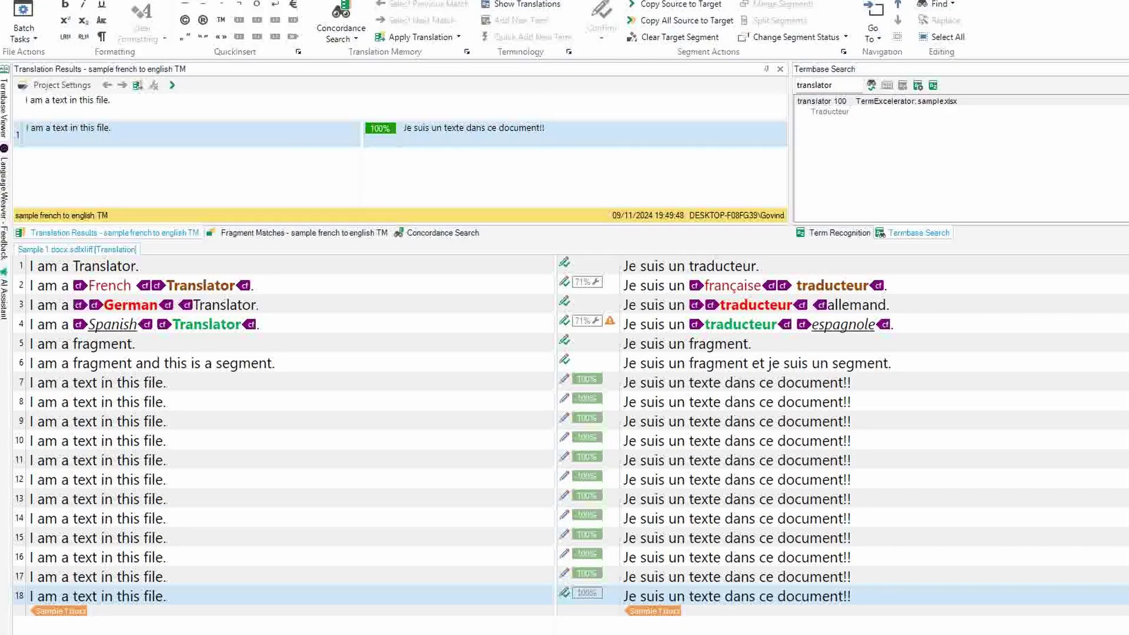
{"action": "left_click", "coordinate": [55, 85]}
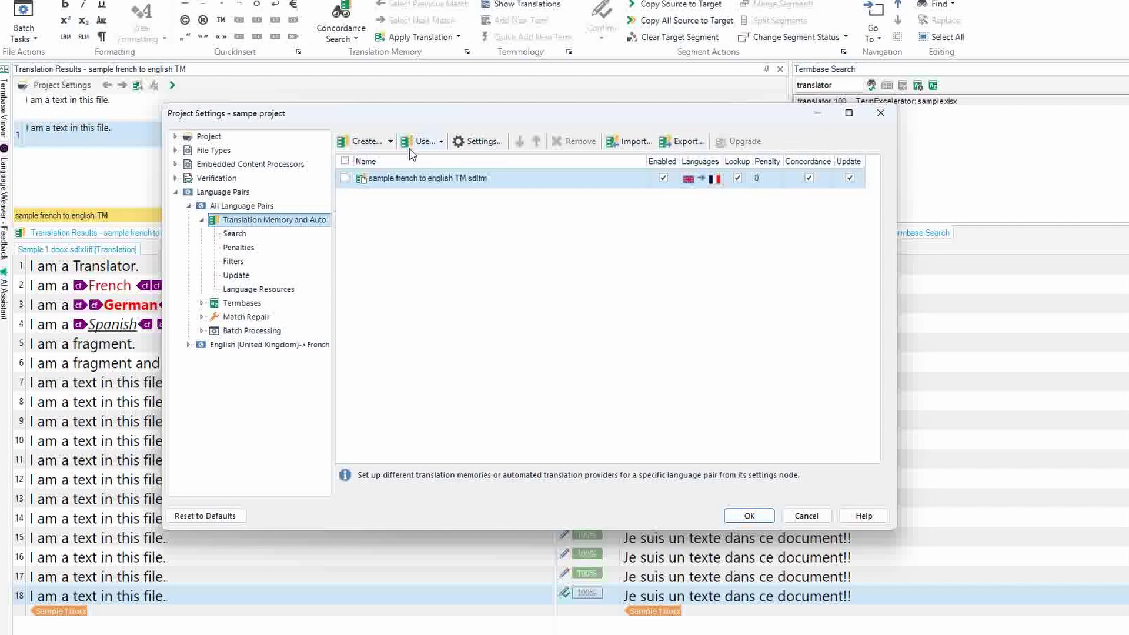
{"action": "left_click", "coordinate": [988, 362]}
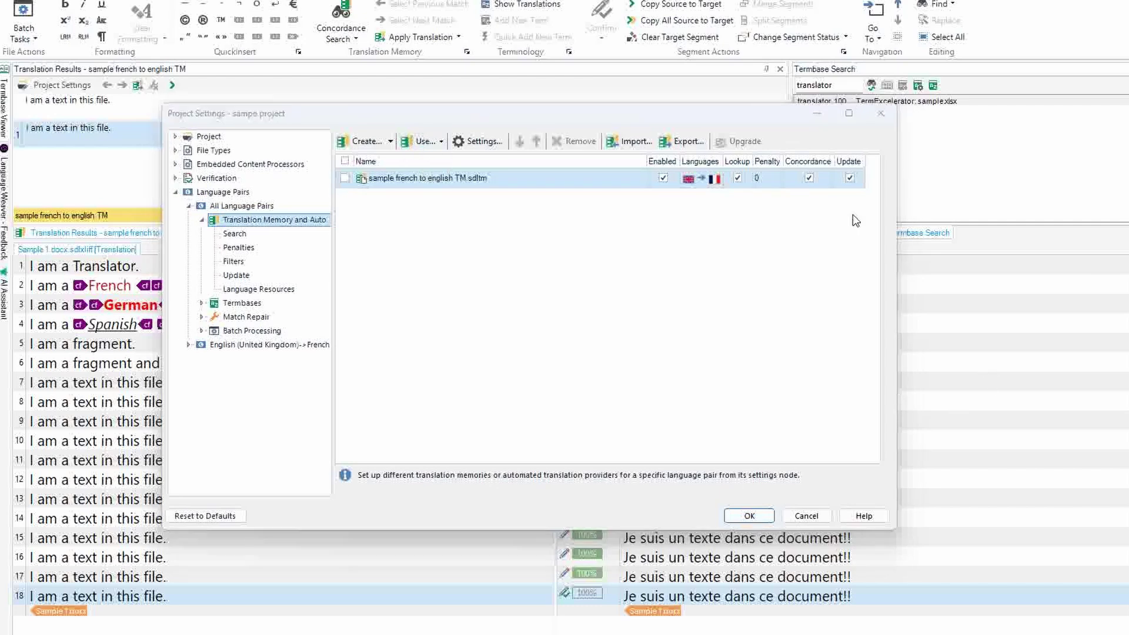
{"action": "left_click", "coordinate": [749, 517]}
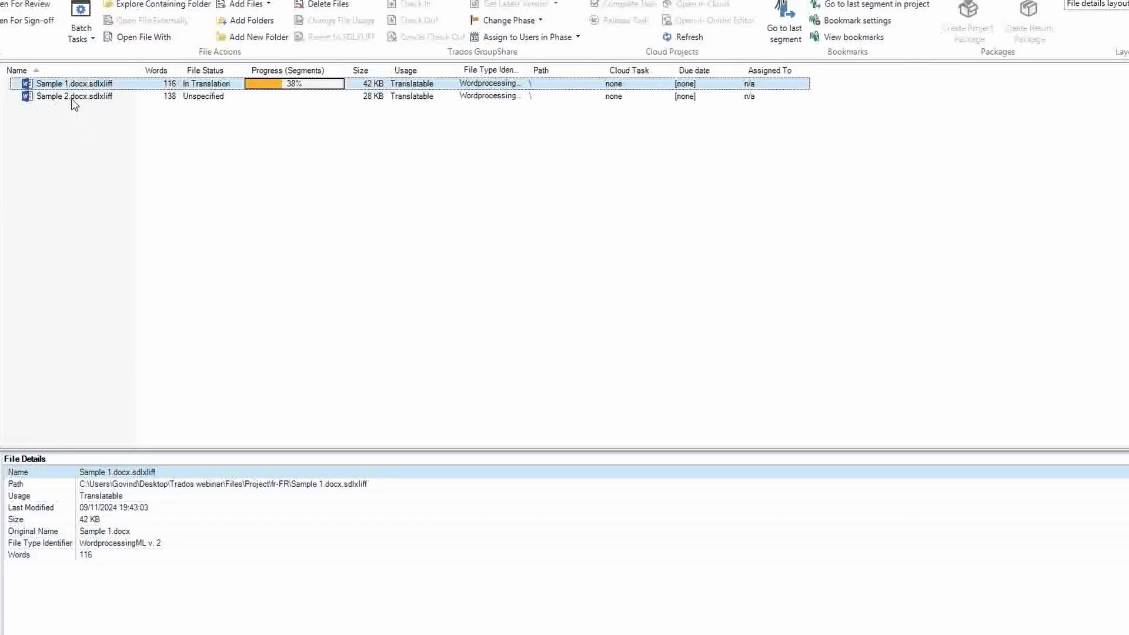
Open "Sample 2.docx.sdlxliff" from the project files for translation
{"action": "left_click", "coordinate": [72, 99]}
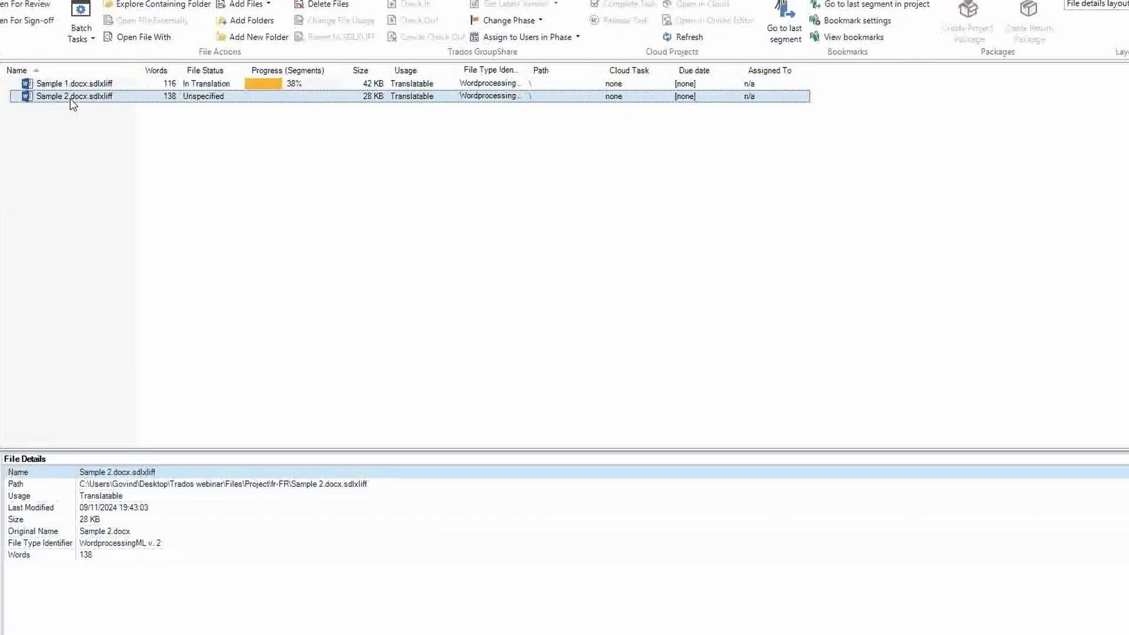
{"action": "right_click", "coordinate": [70, 98]}
{"action": "left_click", "coordinate": [130, 107]}
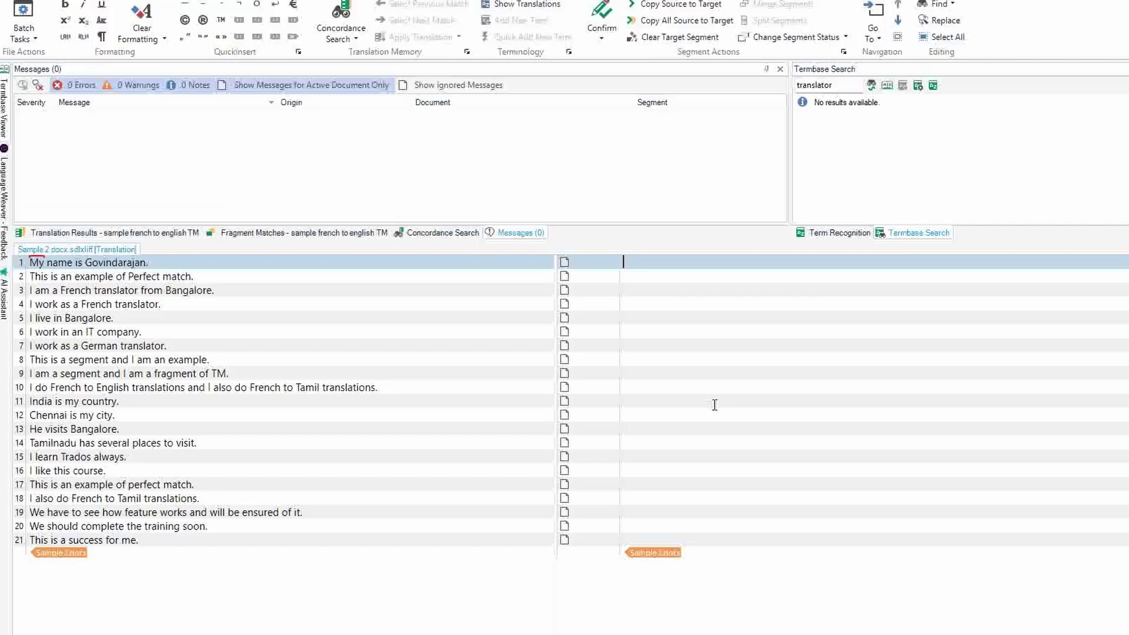
Edit segment 4's fuzzy match to "Je travaille comme un française traducteur.", confirm the segment and save the file
{"action": "left_click", "coordinate": [654, 291]}
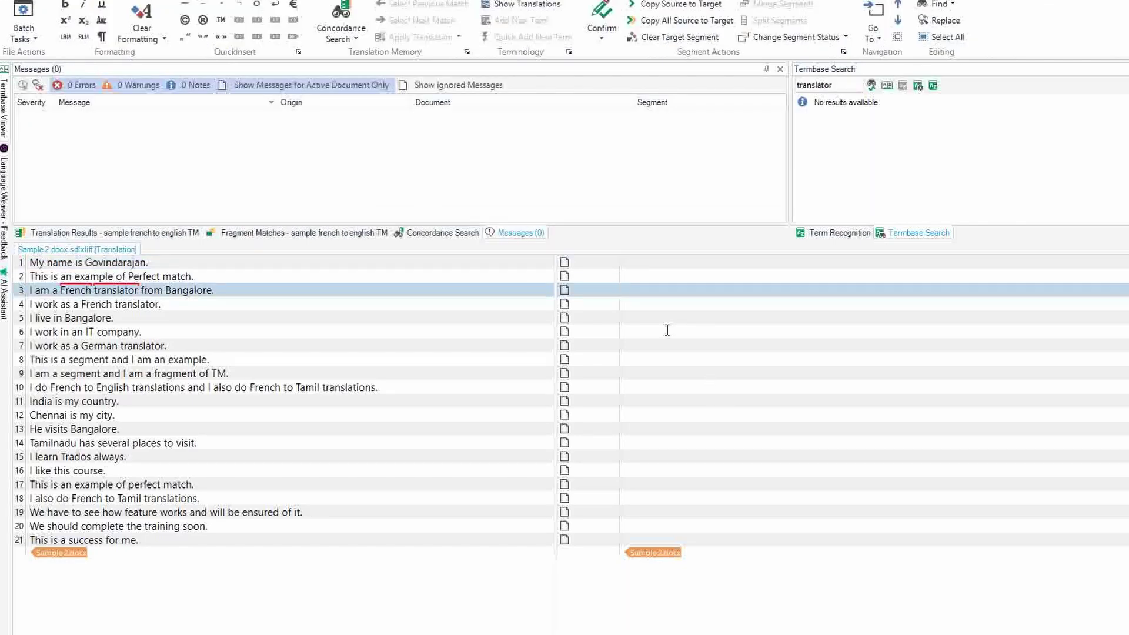
{"action": "key", "text": "Down"}
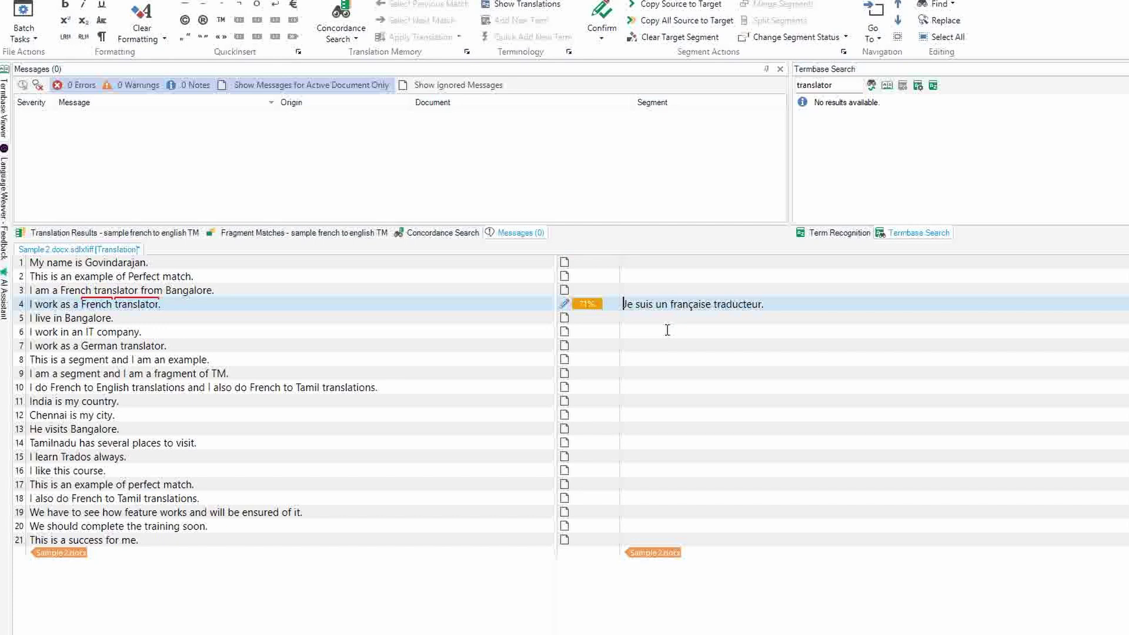
{"action": "key", "text": "Right"}
{"action": "type", "text": "travai"}
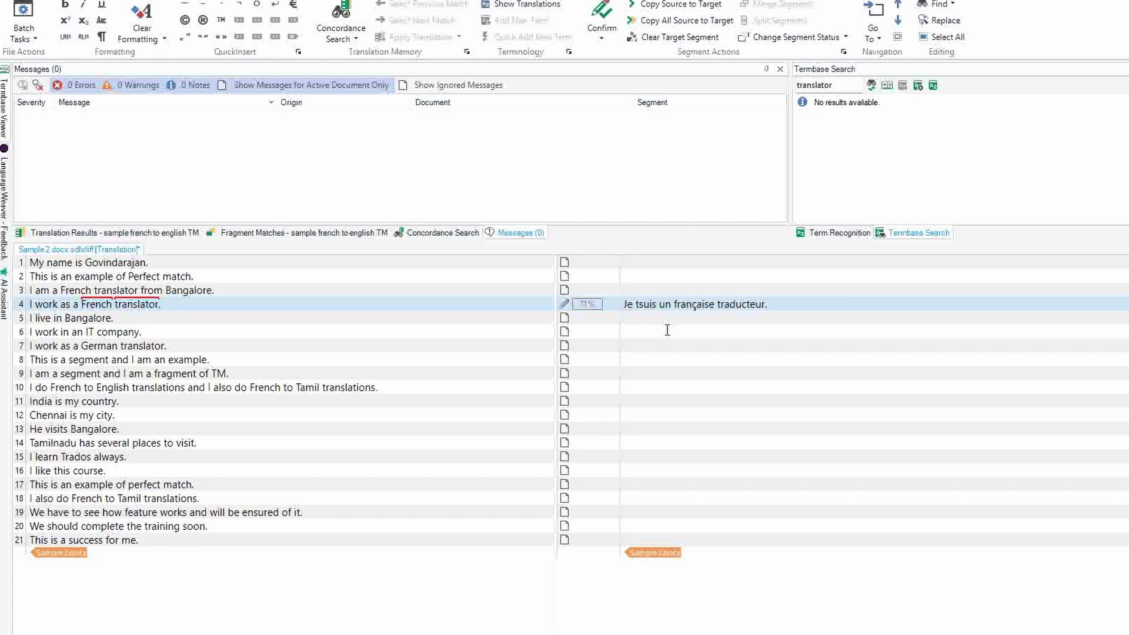
{"action": "type", "text": "lle"}
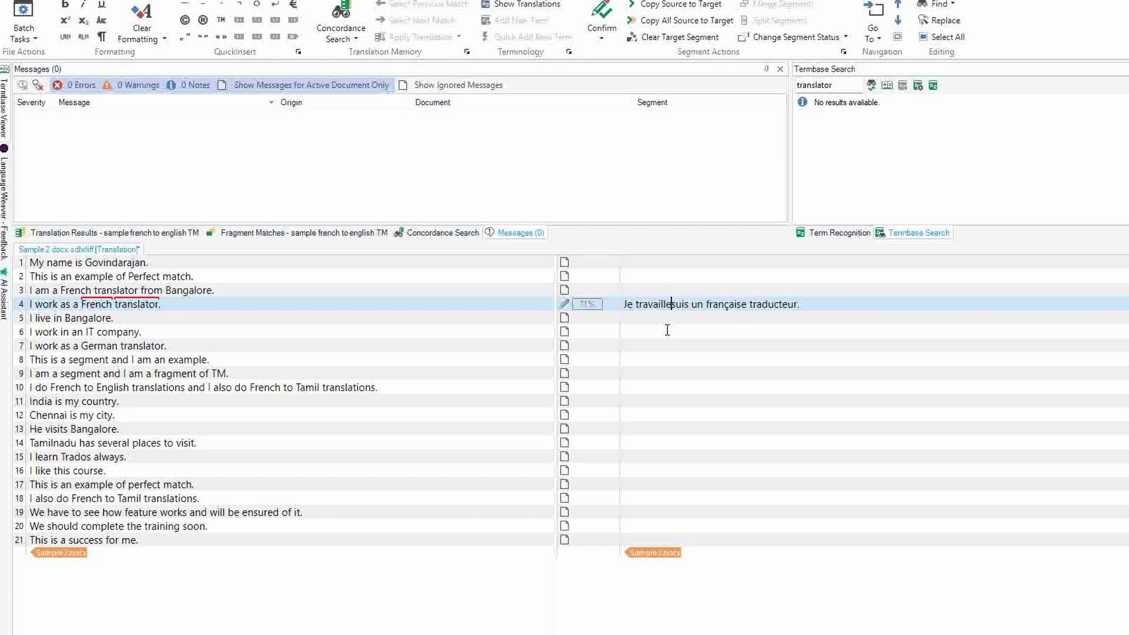
{"action": "key", "text": "Delete"}
{"action": "type", "text": "comme"}
{"action": "key", "text": "Delete"}
{"action": "key", "text": "Delete"}
{"action": "key", "text": "Delete"}
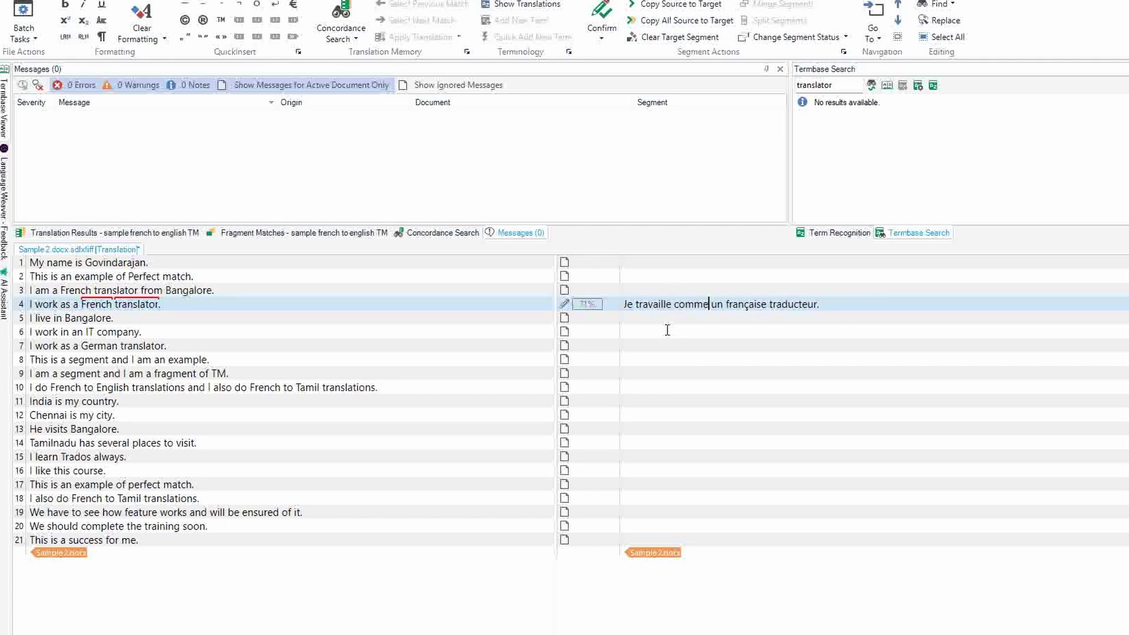
{"action": "key", "text": "Down"}
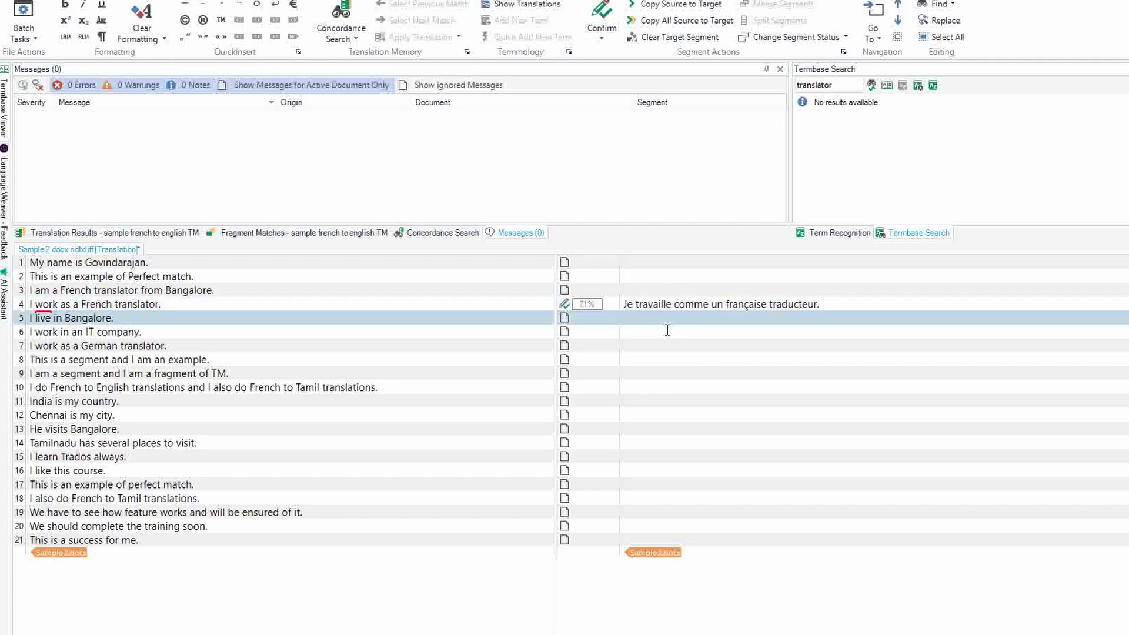
{"action": "key", "text": "ctrl+s"}
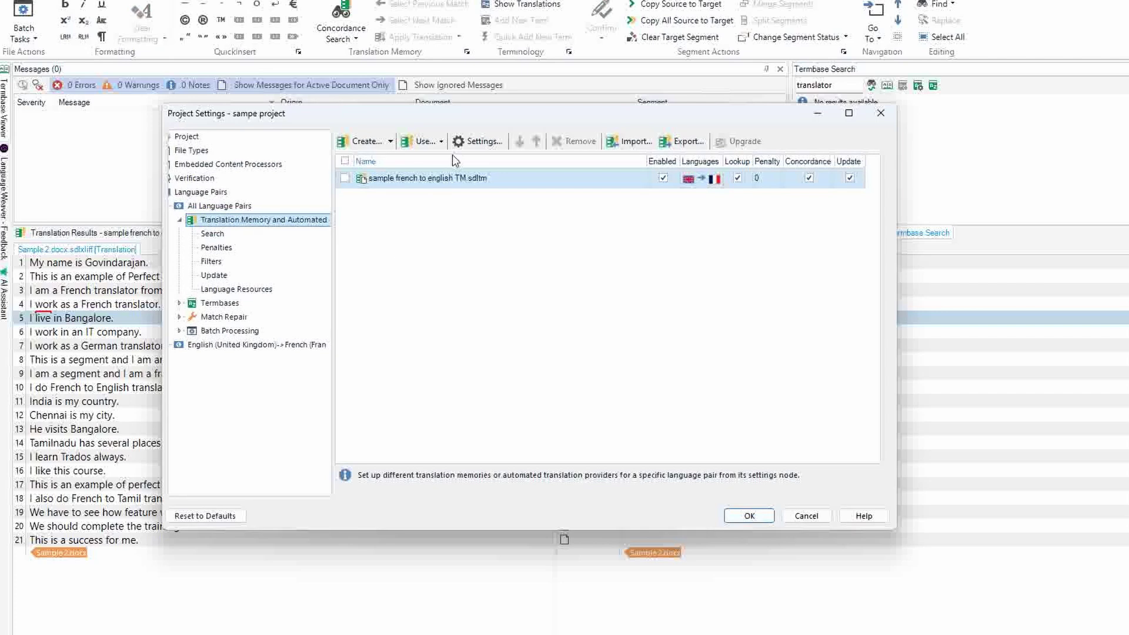
Examine the project's OpenAI provider settings and the form for adding a model connection, and leave both without saving
{"action": "left_click", "coordinate": [426, 141]}
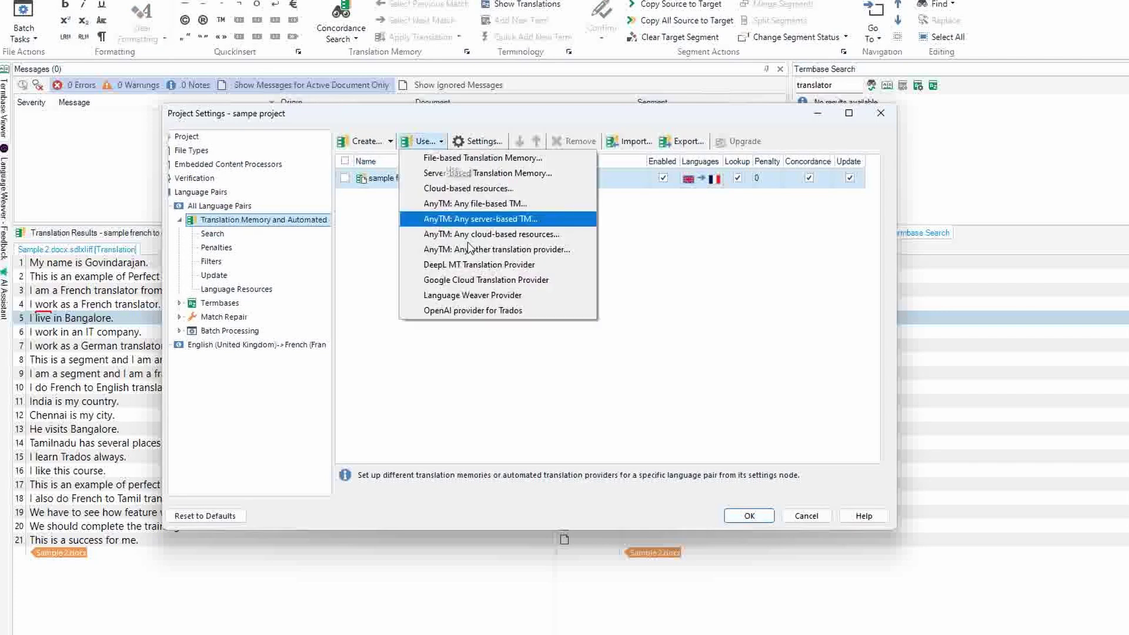
{"action": "left_click", "coordinate": [468, 311]}
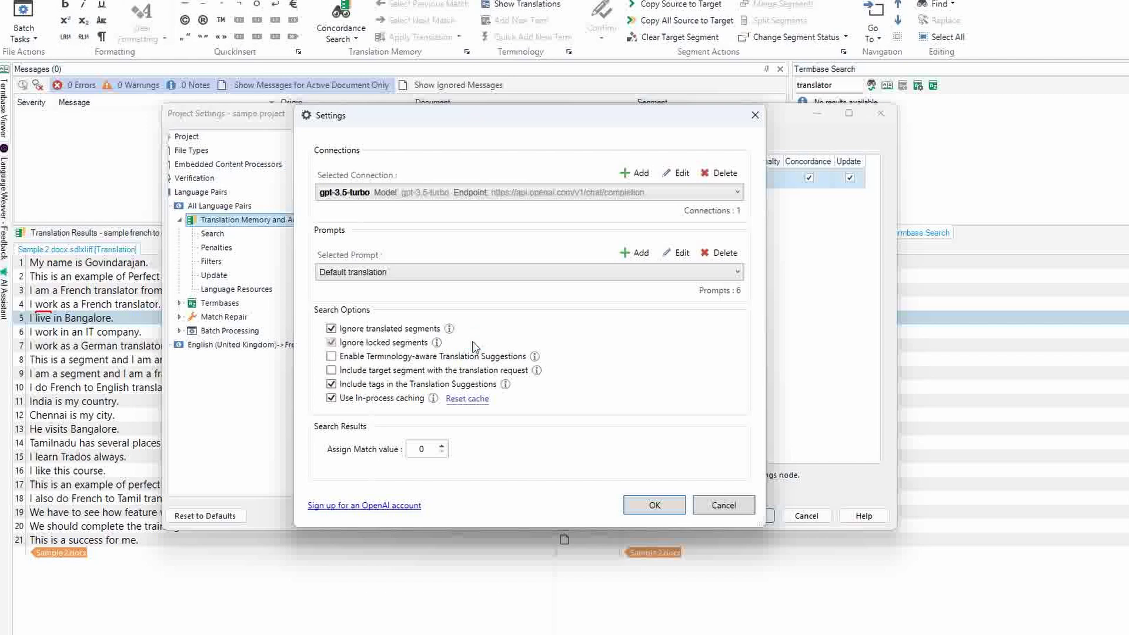
{"action": "left_click", "coordinate": [630, 175]}
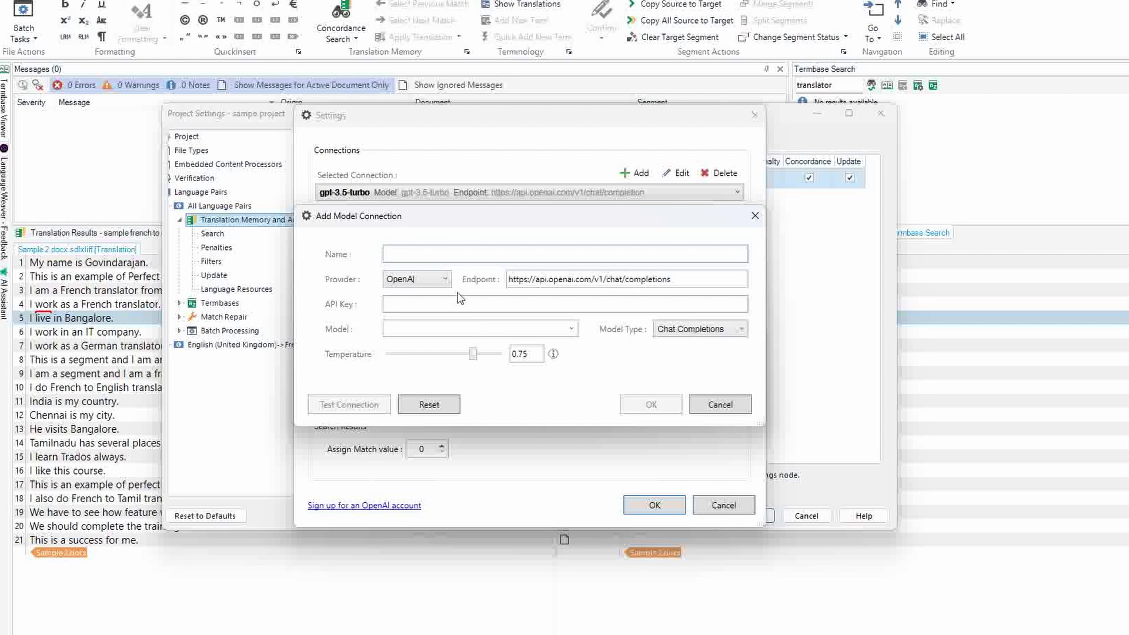
{"action": "left_click", "coordinate": [717, 406]}
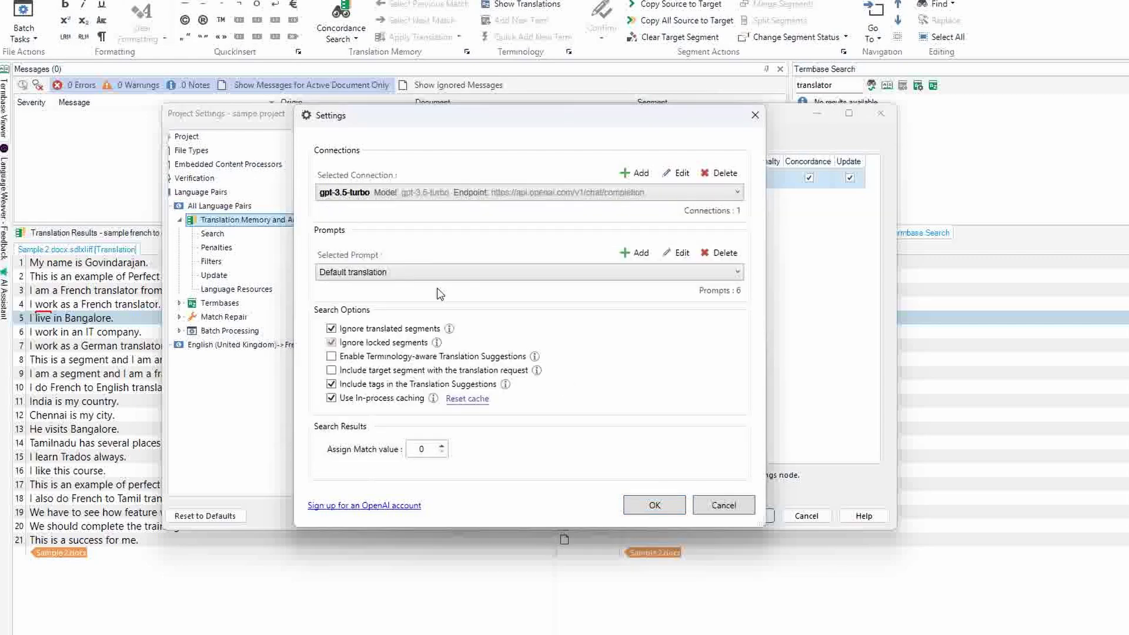
{"action": "left_click", "coordinate": [728, 506]}
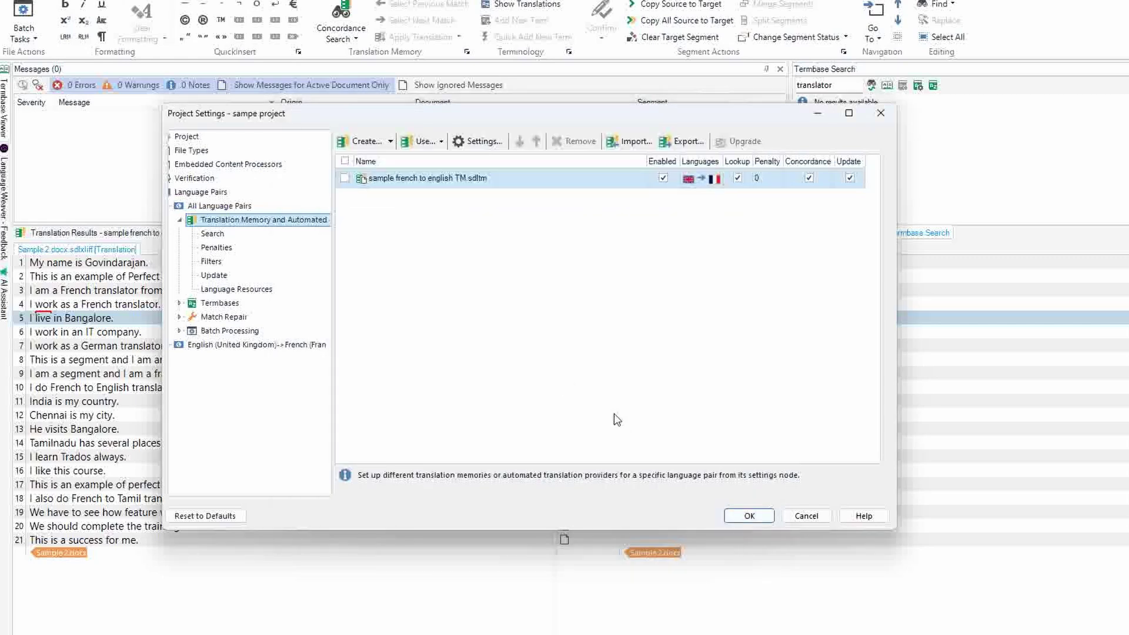
Add cloud-based machine translation with the Generic - NMT model to all language pairs and rank it above the translation memory
{"action": "left_click", "coordinate": [441, 142]}
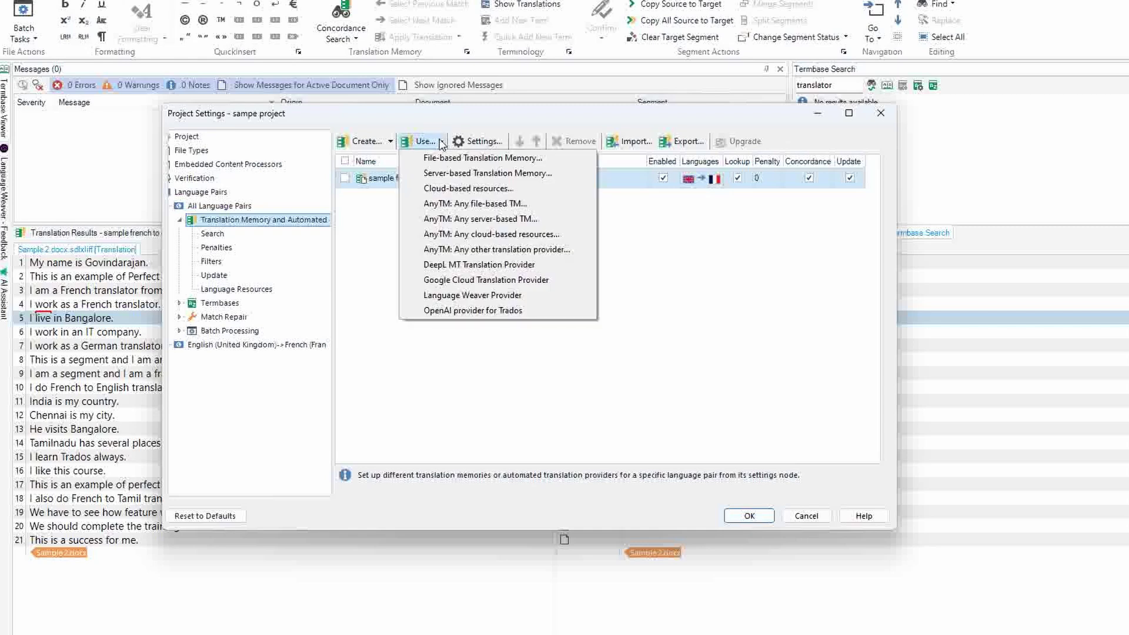
{"action": "left_click", "coordinate": [452, 187]}
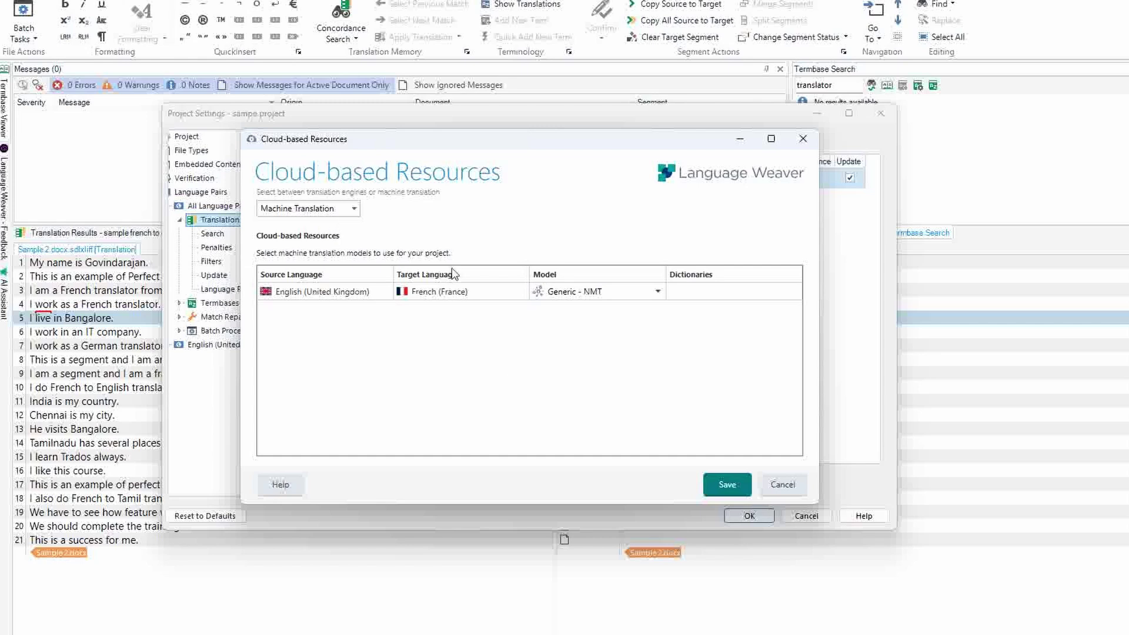
{"action": "left_click", "coordinate": [726, 484]}
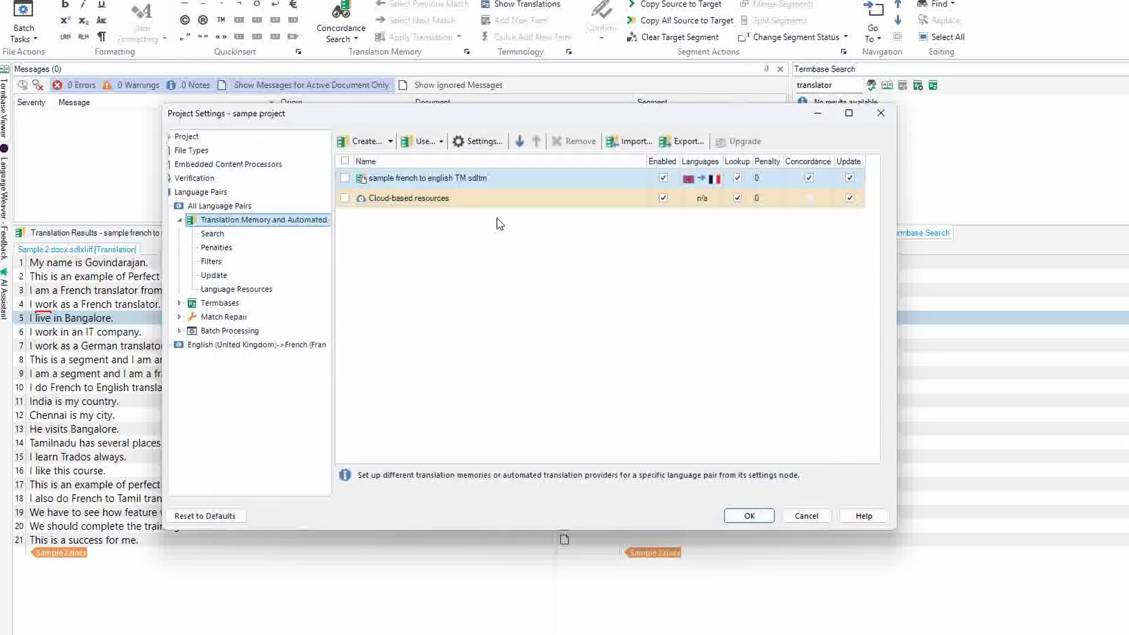
{"action": "left_click", "coordinate": [463, 204]}
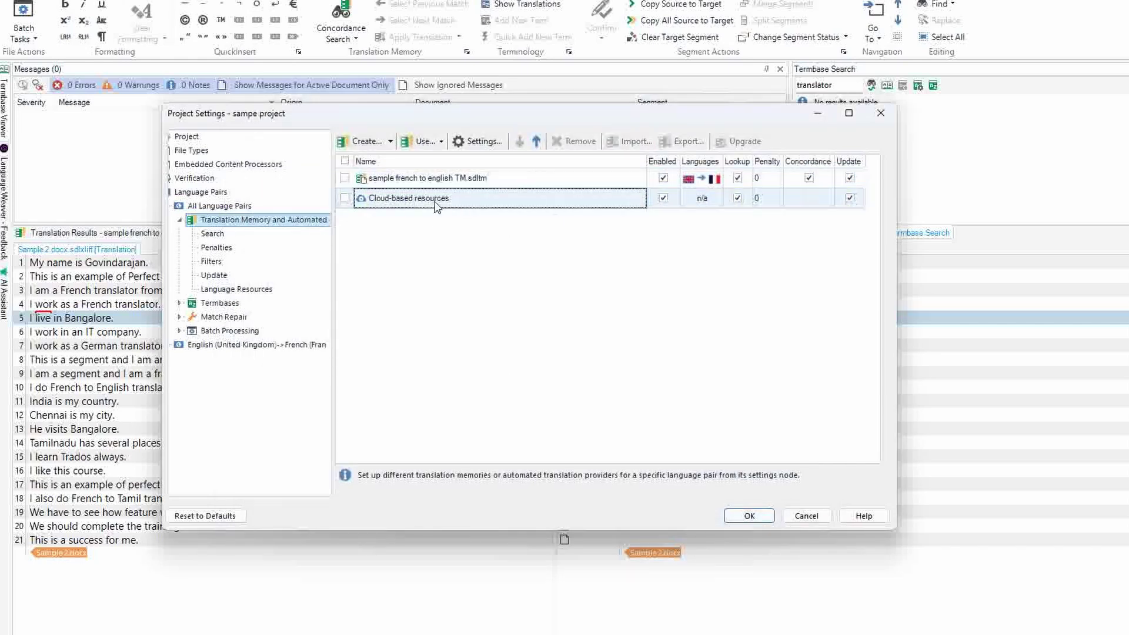
{"action": "left_click", "coordinate": [535, 141]}
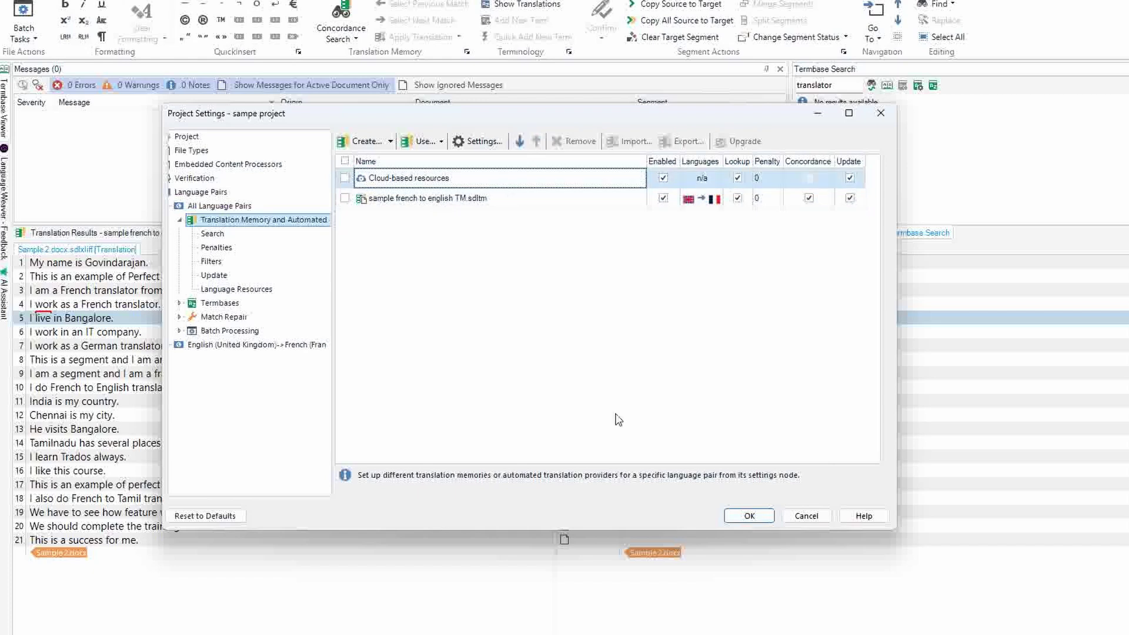
{"action": "left_click", "coordinate": [753, 515]}
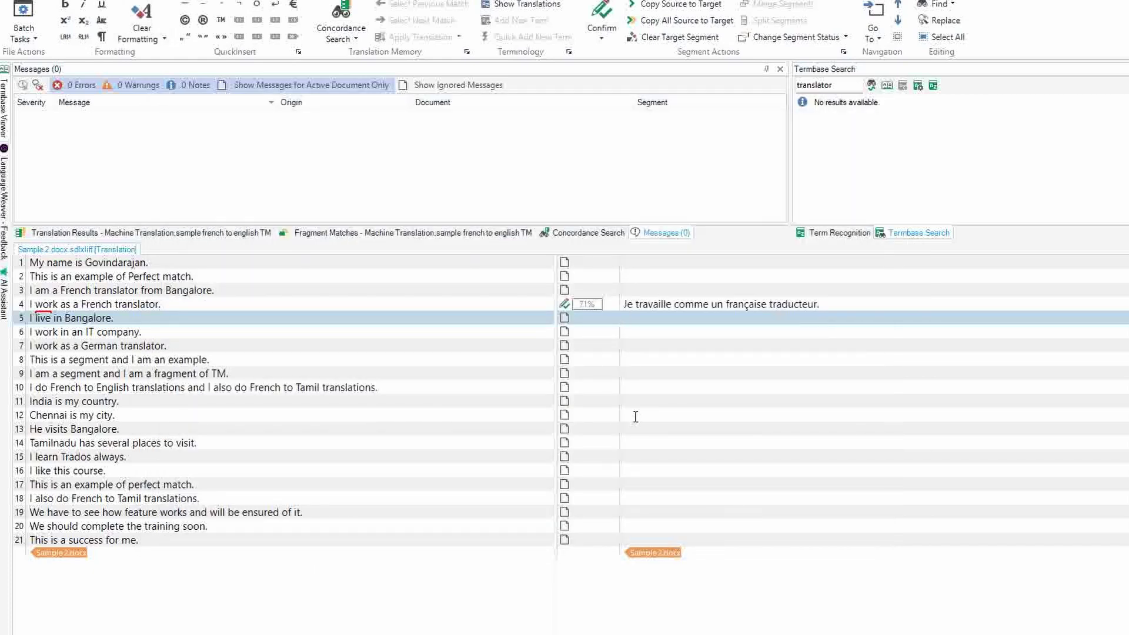
Pre-translate "Sample 2.docx.sdlxliff", applying automated translation where no match is found, and reopen the file in the editor
{"action": "left_click", "coordinate": [18, 39]}
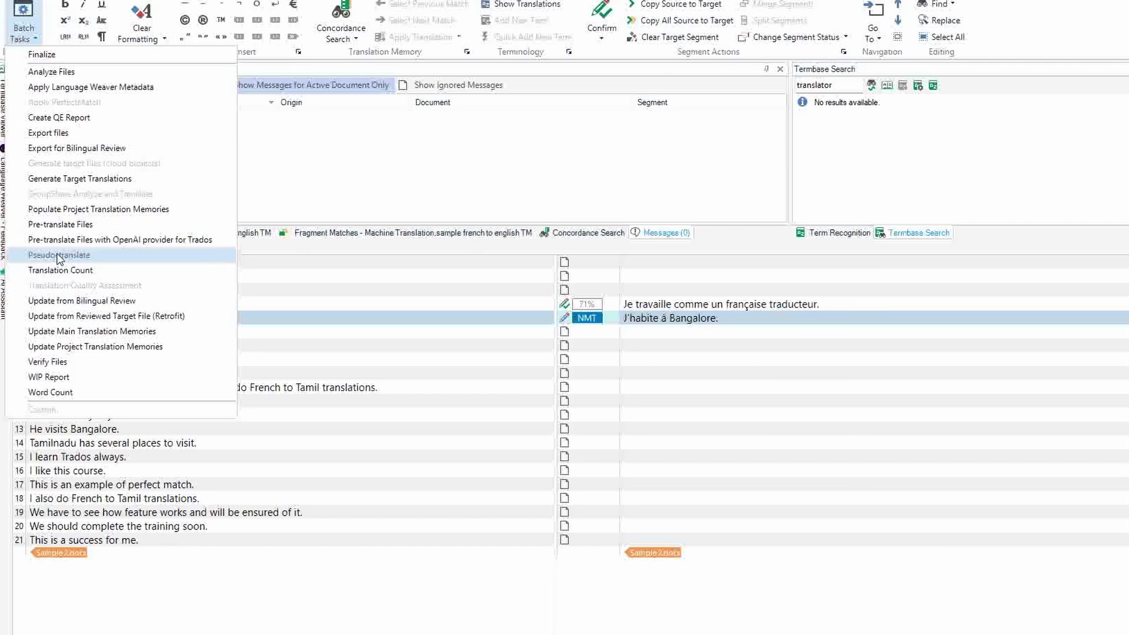
{"action": "left_click", "coordinate": [55, 227]}
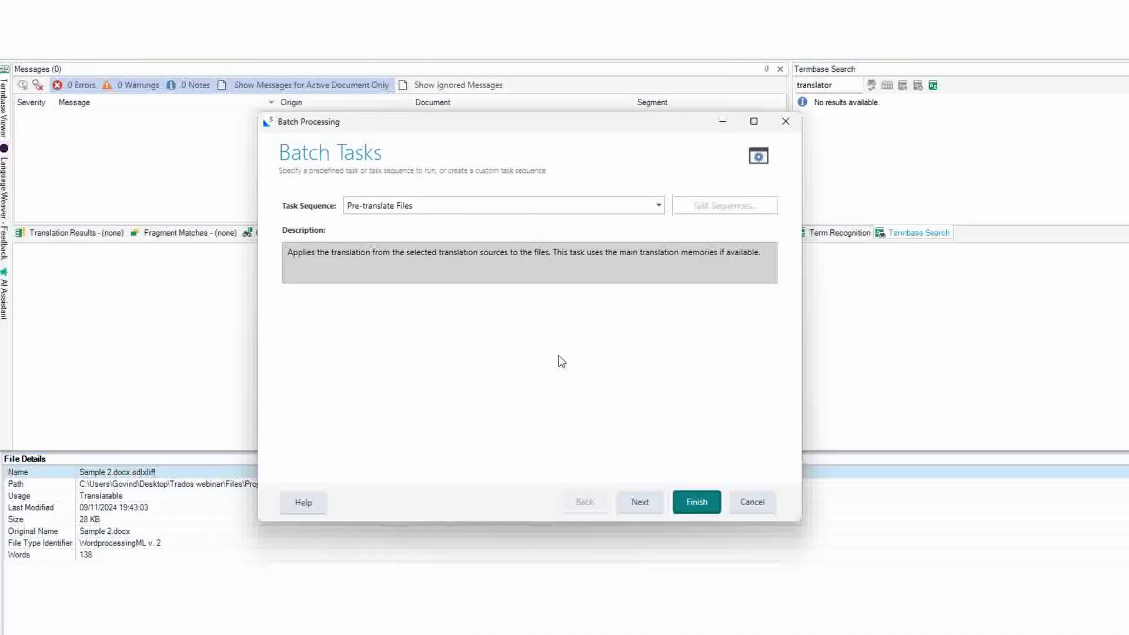
{"action": "left_click", "coordinate": [640, 503]}
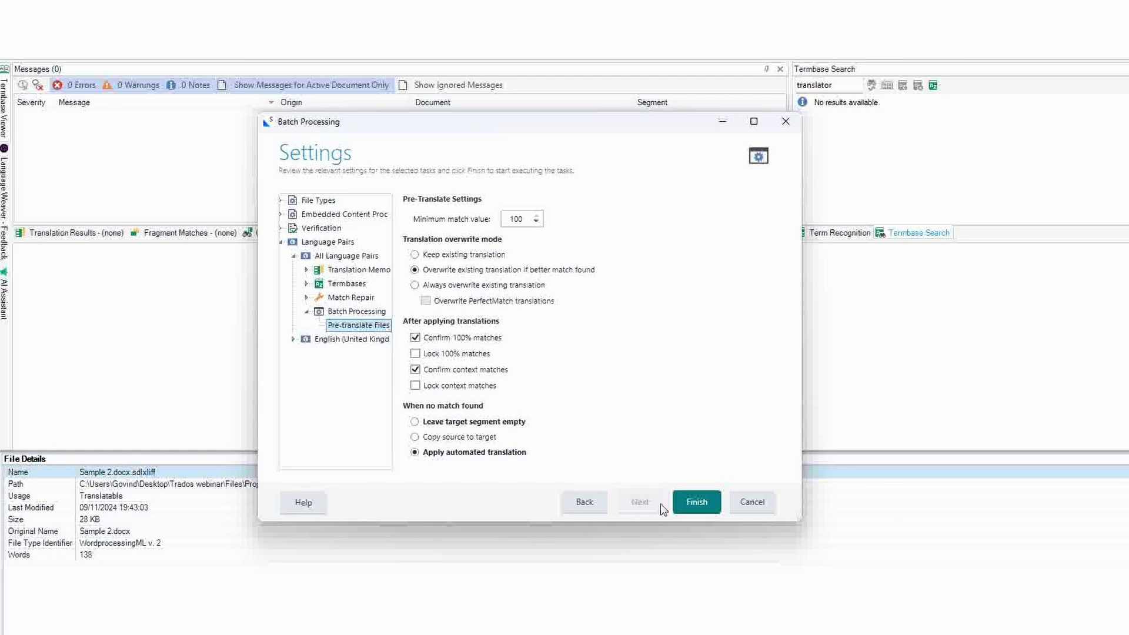
{"action": "left_click", "coordinate": [683, 500]}
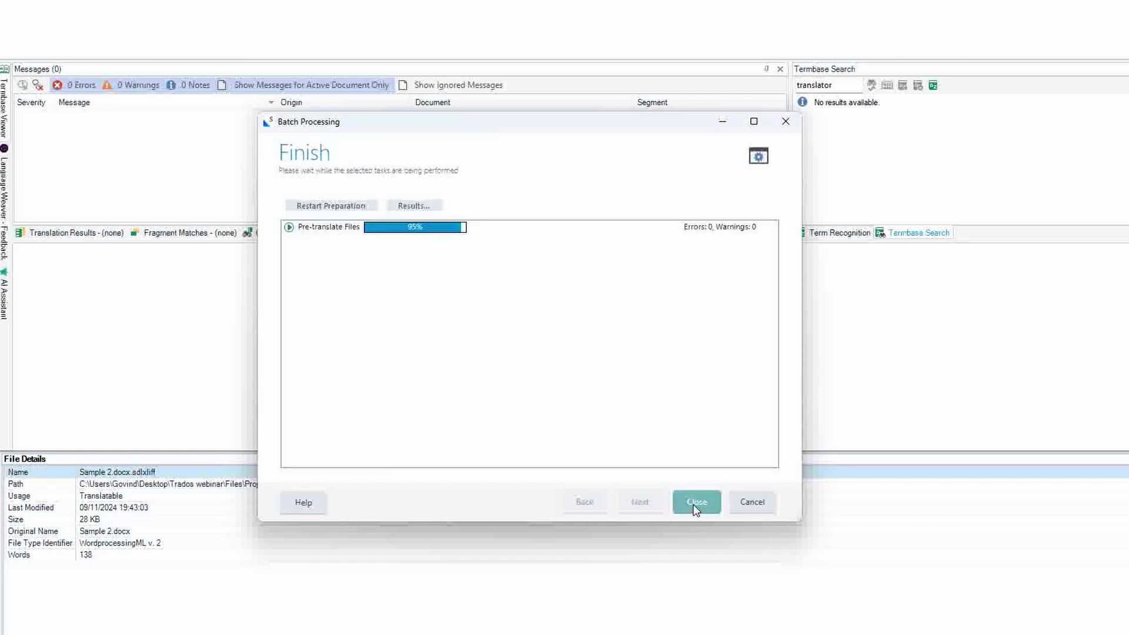
{"action": "left_click", "coordinate": [695, 507]}
{"action": "left_click", "coordinate": [634, 352]}
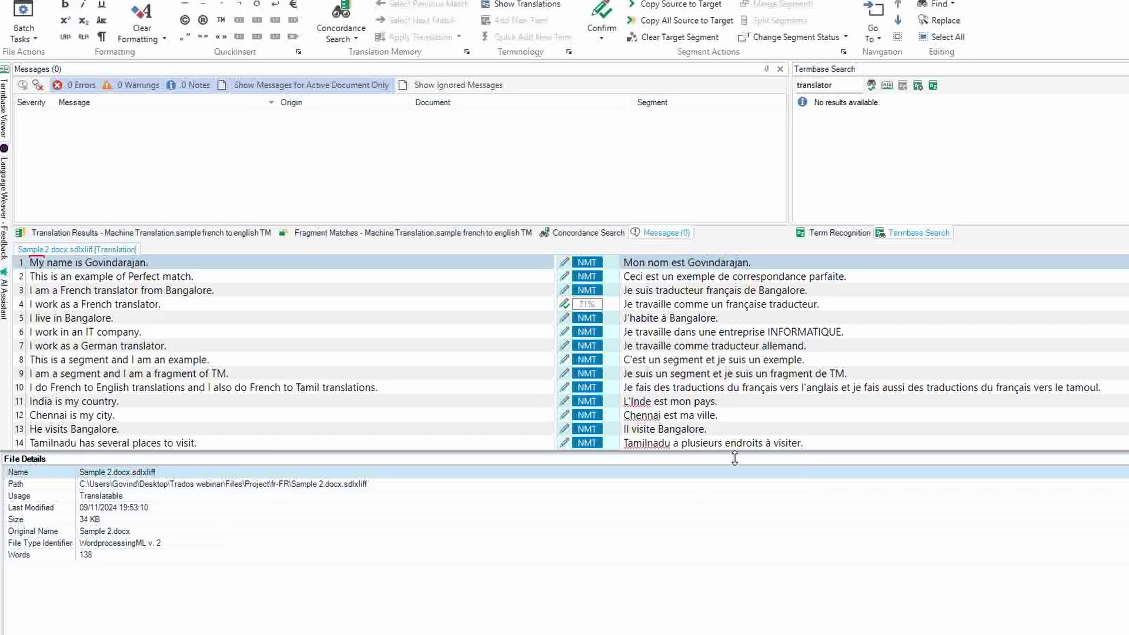
Preview the target document in the HTML and Microsoft Word views, and look over the machine-translated segments
{"action": "left_click", "coordinate": [712, 305]}
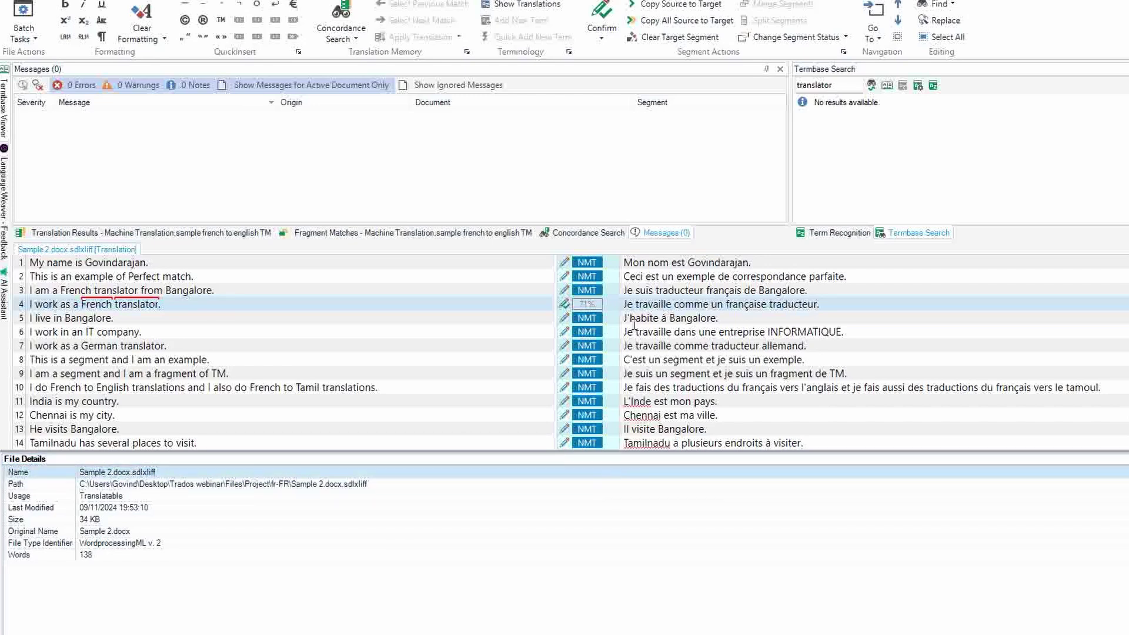
{"action": "left_click", "coordinate": [706, 472]}
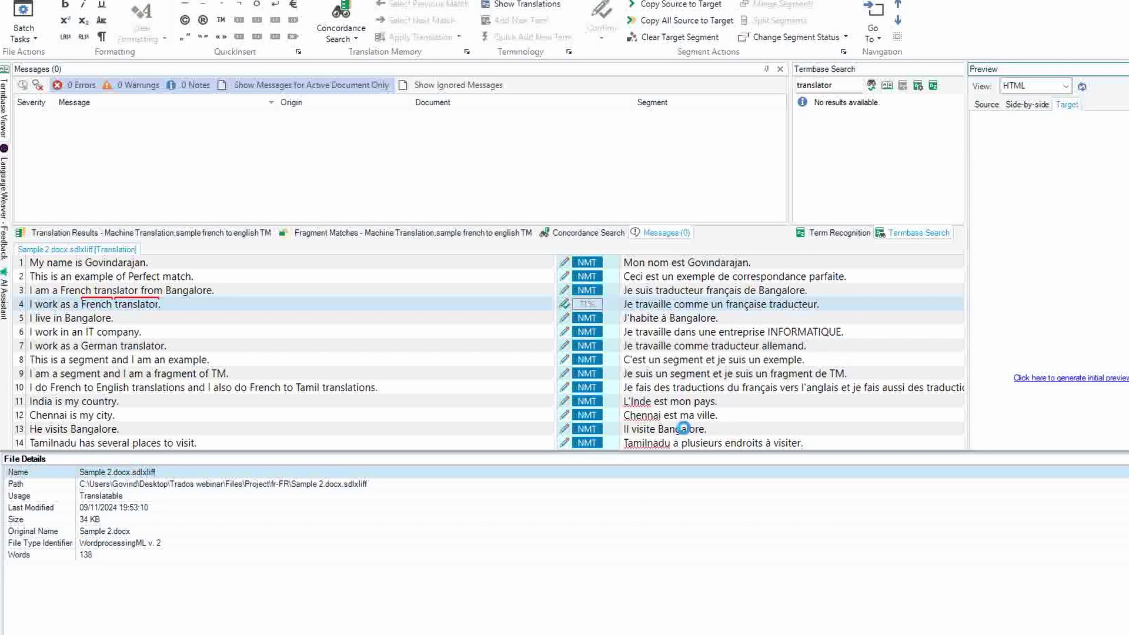
{"action": "mouse_move", "coordinate": [347, 634]}
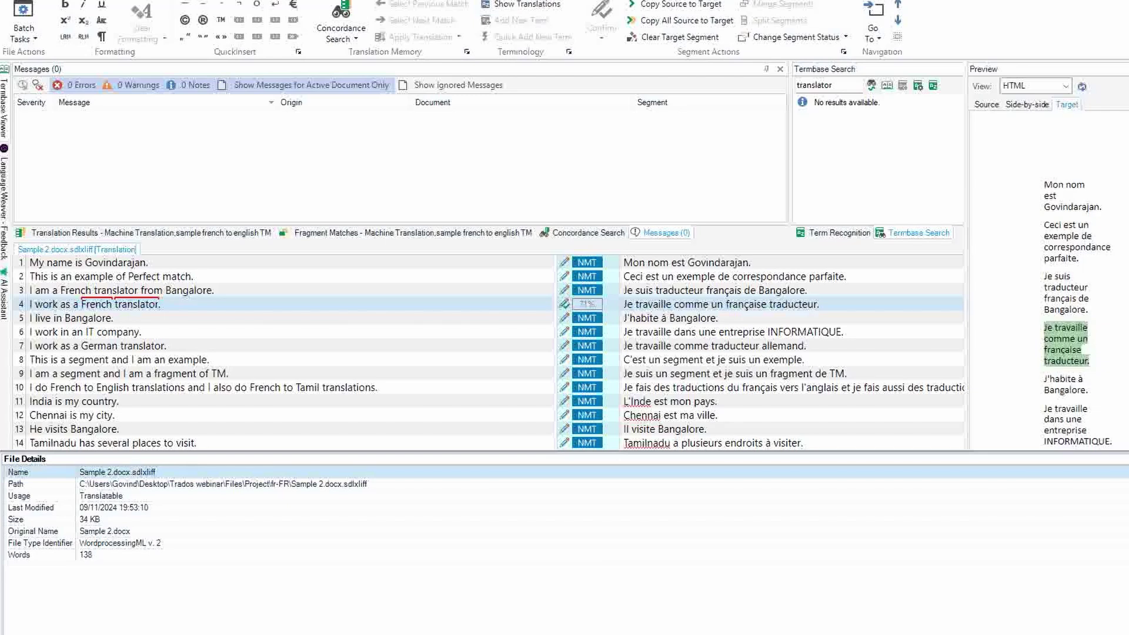
{"action": "left_click", "coordinate": [1065, 87]}
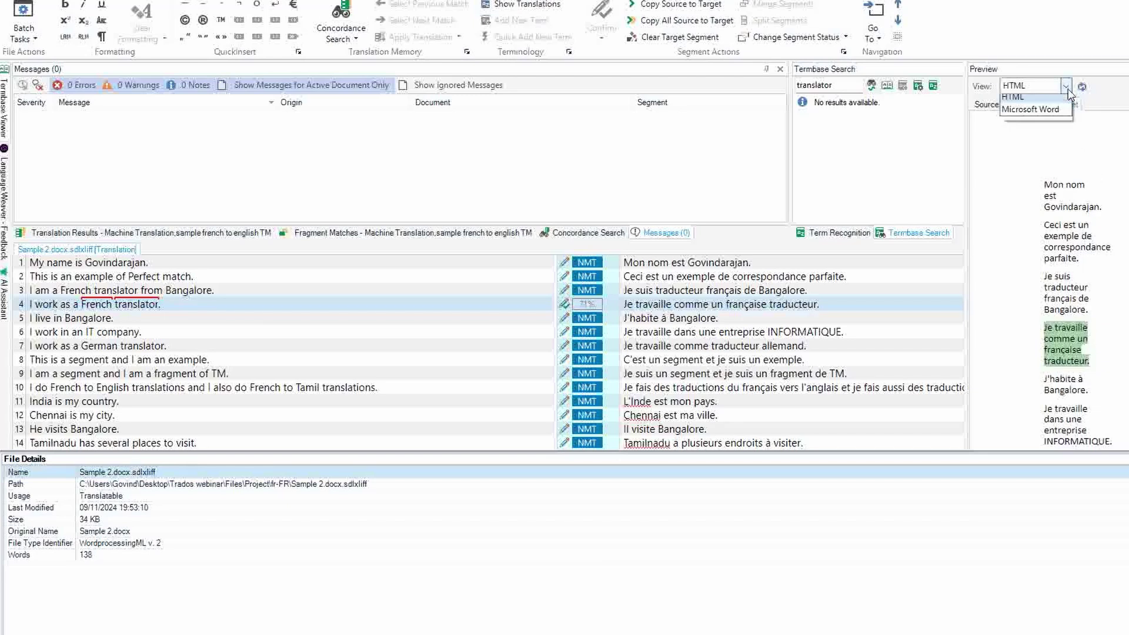
{"action": "left_click", "coordinate": [1039, 113]}
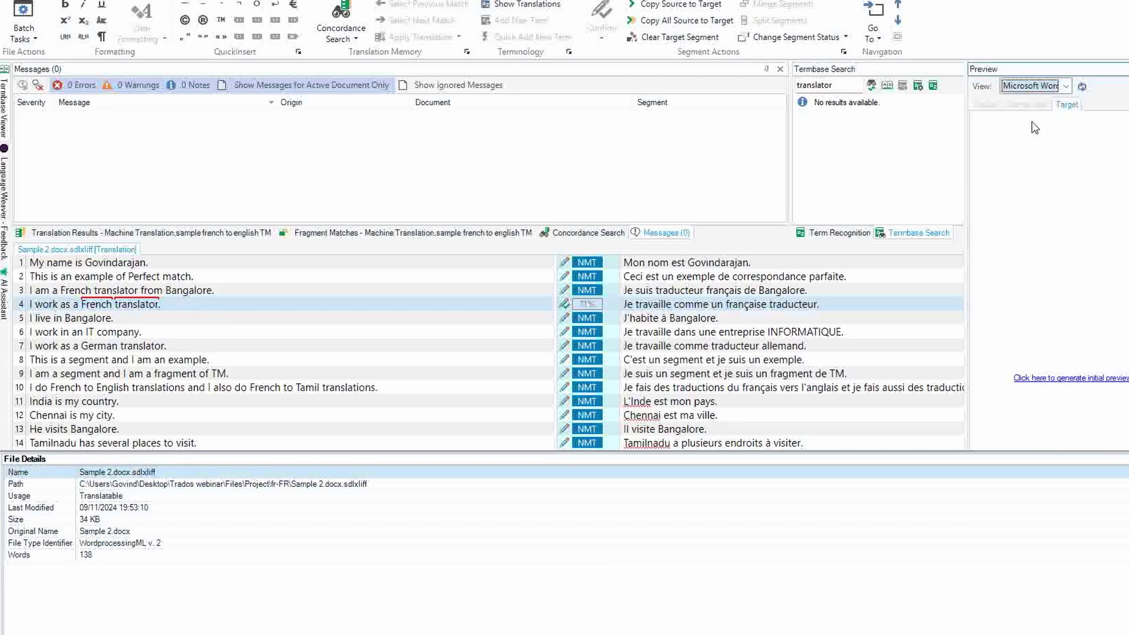
{"action": "left_click", "coordinate": [1058, 378]}
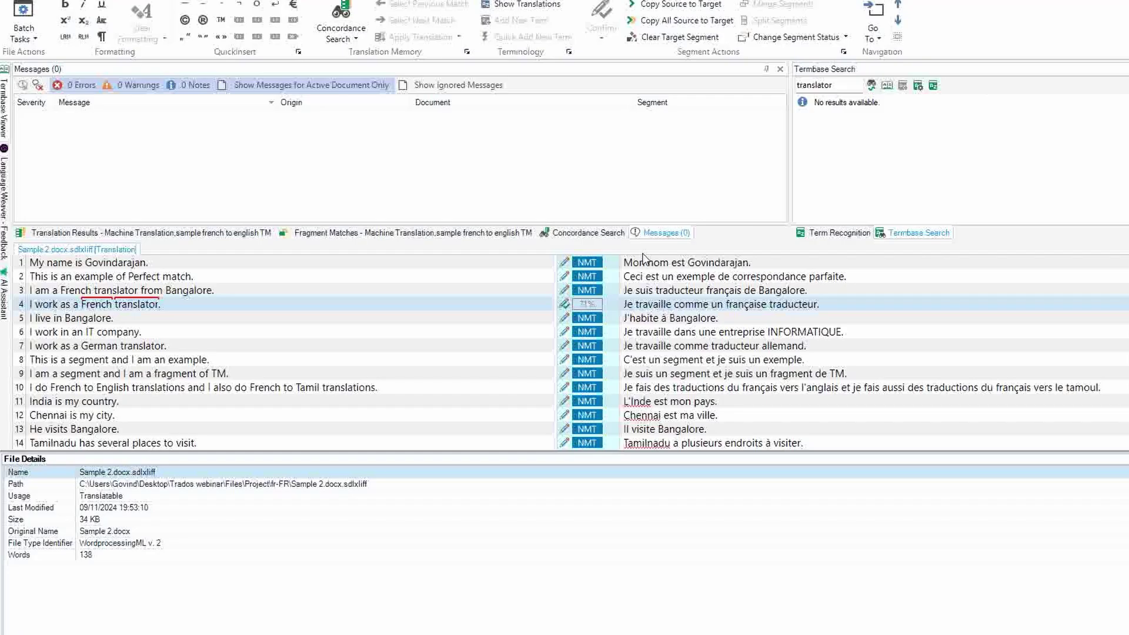
{"action": "left_click", "coordinate": [640, 273]}
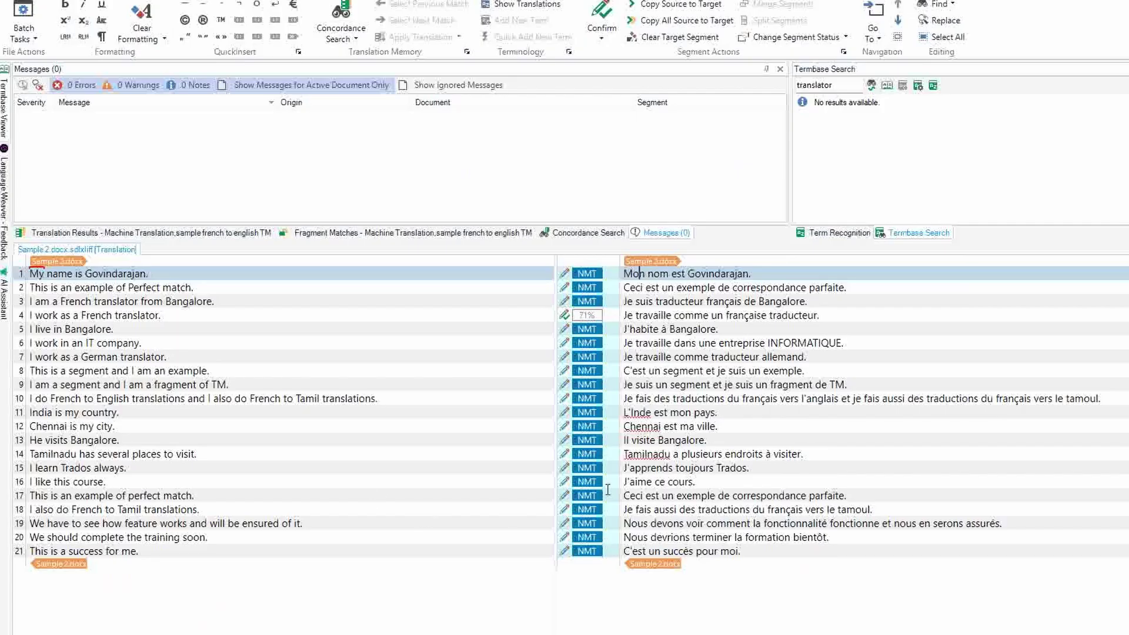
{"action": "left_click", "coordinate": [665, 494]}
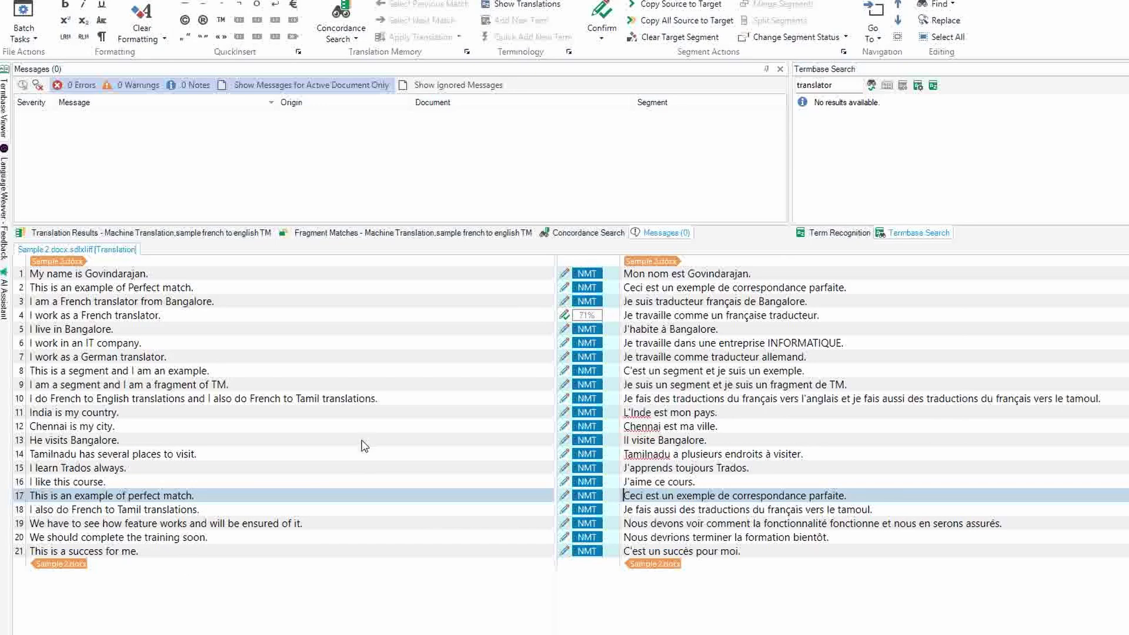